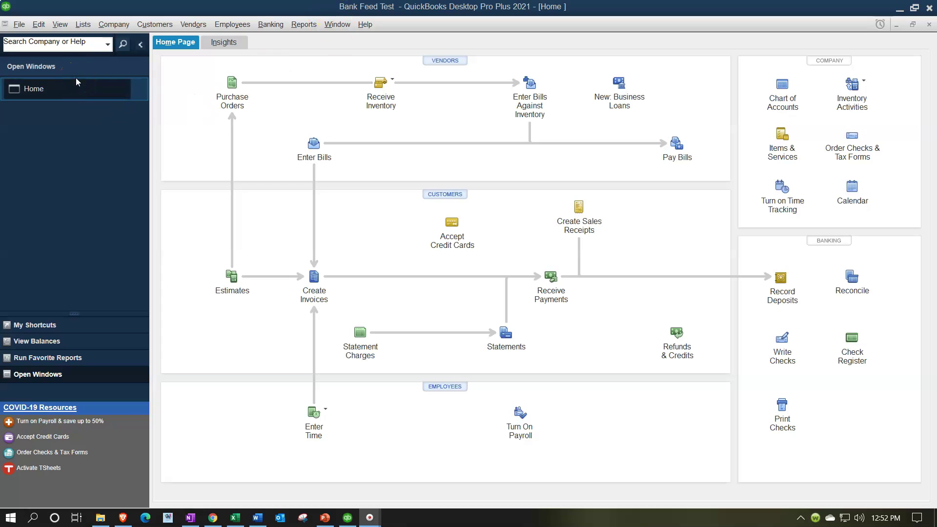
# - Show the open window list for the Bank Feed Test company file
pyautogui.click(61, 25)
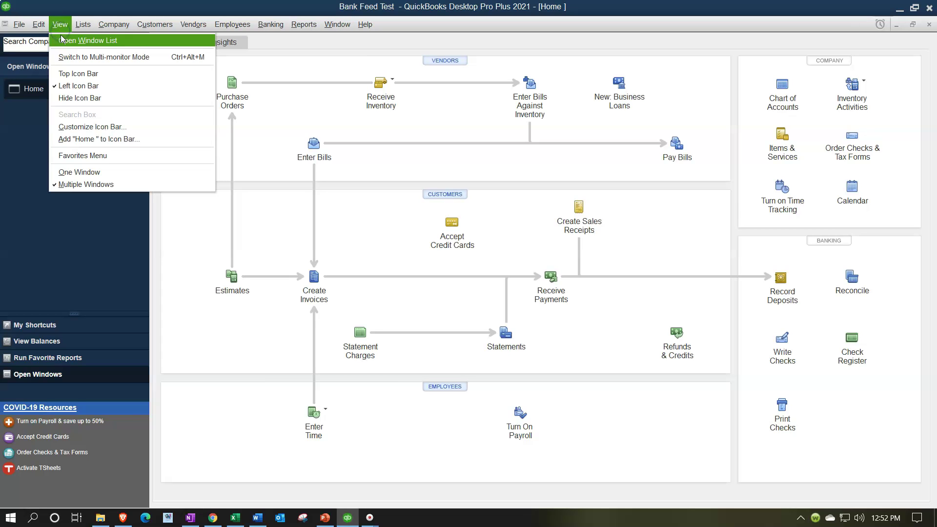
pyautogui.click(135, 39)
pyautogui.click(83, 205)
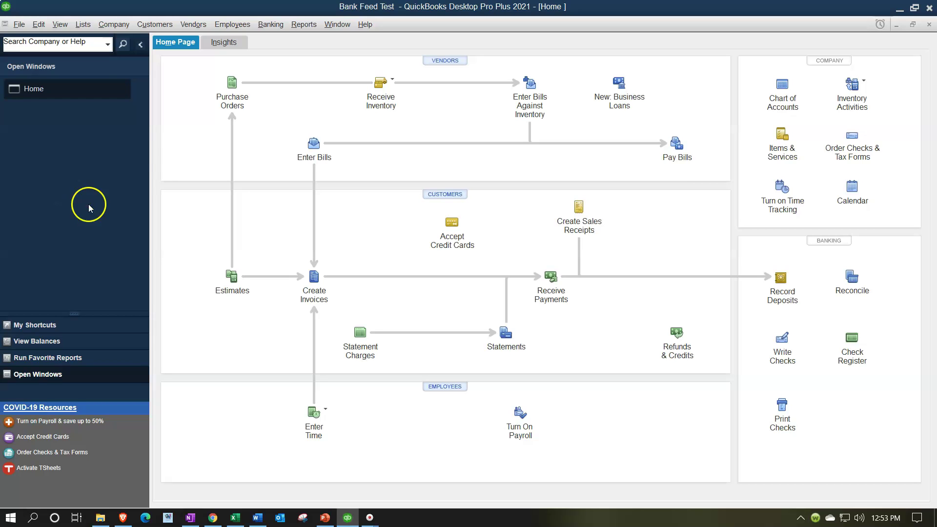
# - Open the standard Balance Sheet report from the company and financial reports
pyautogui.click(307, 27)
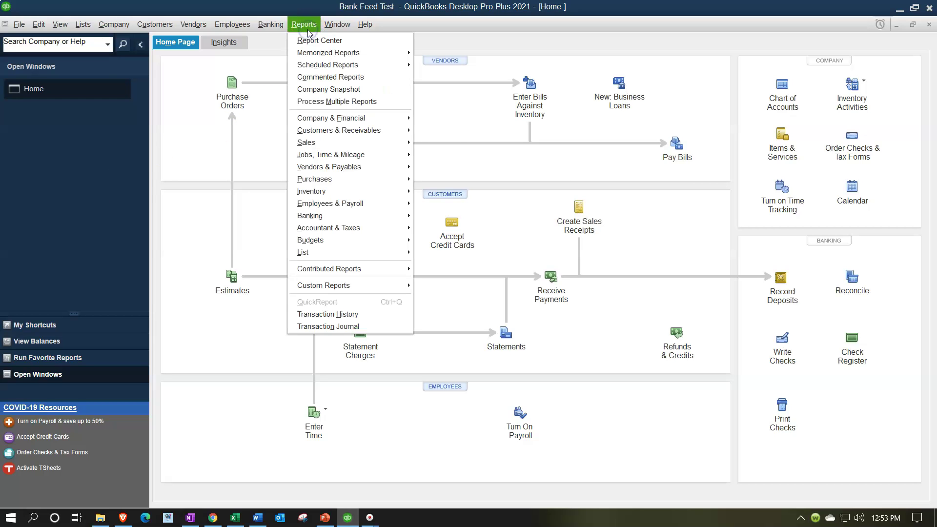
pyautogui.moveTo(376, 123)
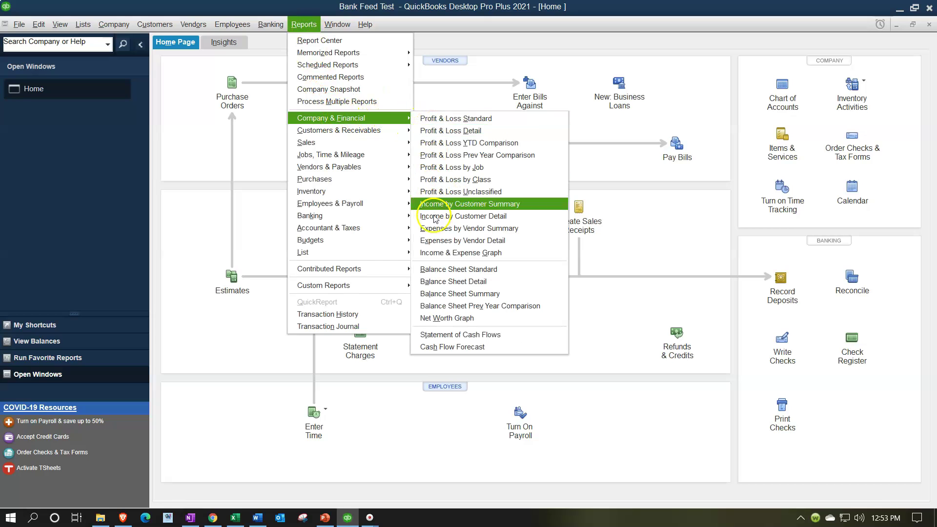
pyautogui.click(437, 271)
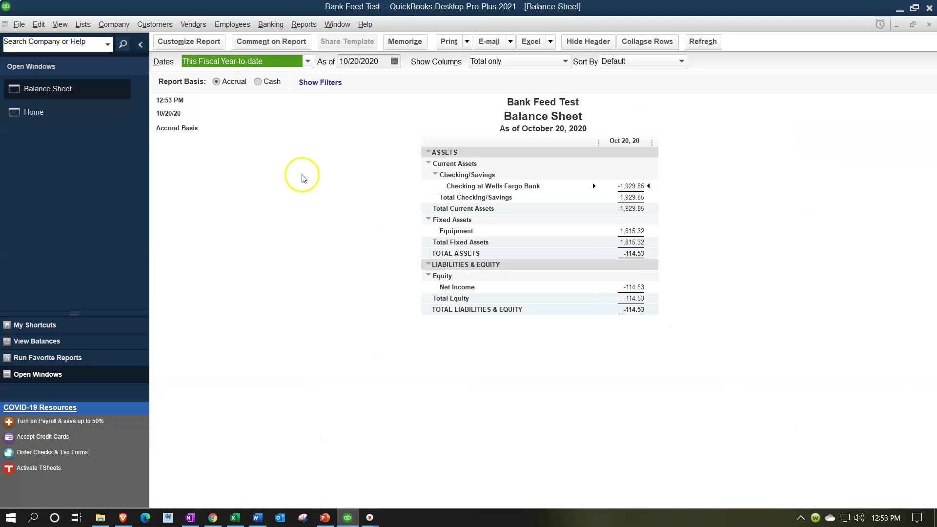
# - Customize the Balance Sheet report to cover 01/01/2020 through 12/31/2020
pyautogui.click(206, 43)
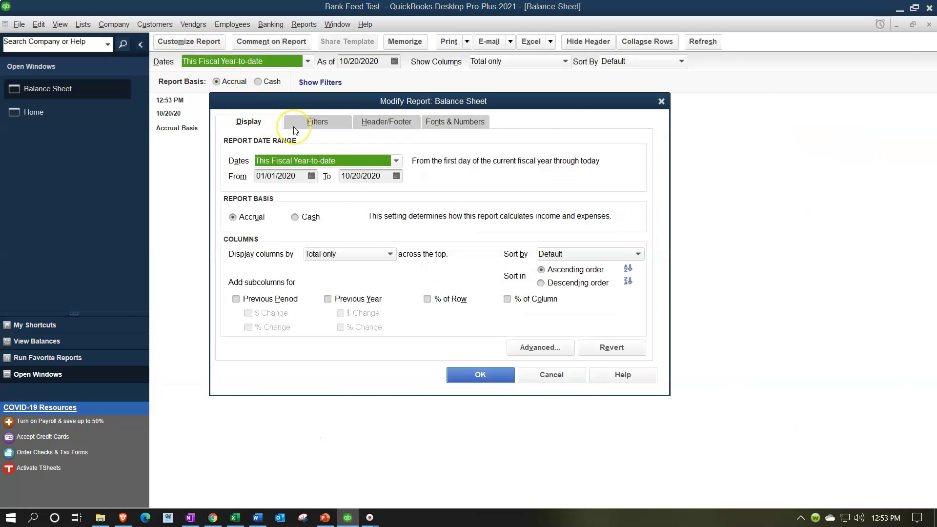
pyautogui.press('Tab')
pyautogui.write('010120')
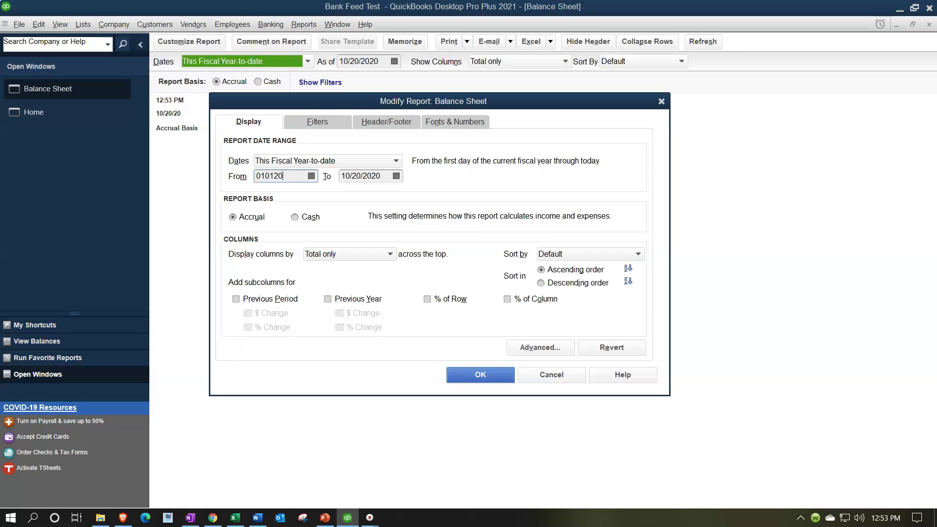
pyautogui.press('Tab')
pyautogui.write('0')
pyautogui.press('BackSpace')
pyautogui.write('123120')
pyautogui.press('Tab')
pyautogui.click(462, 374)
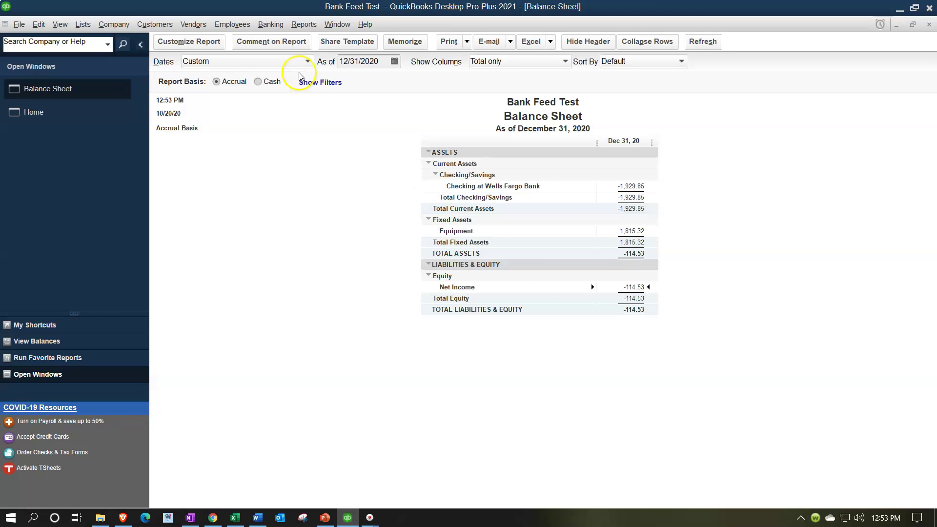
# - Open the standard Profit & Loss report from the company and financial reports
pyautogui.click(303, 26)
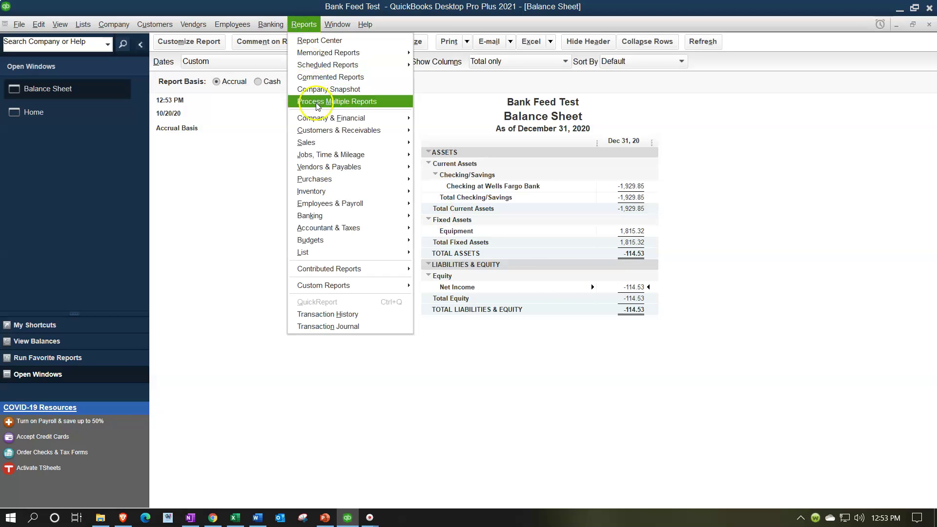
pyautogui.moveTo(326, 121)
pyautogui.click(437, 120)
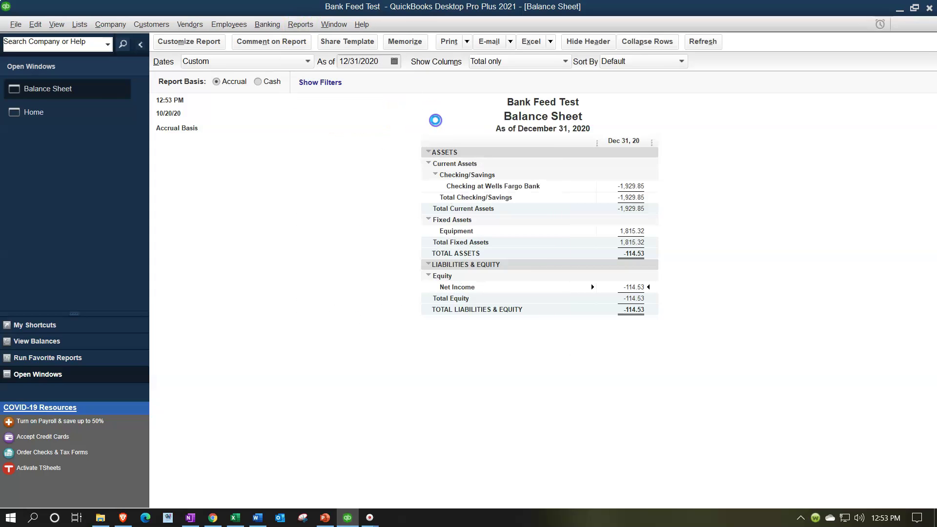
# - Set the Profit & Loss report's date range to 01/01/2020 through 12/31/2020
pyautogui.press('Tab')
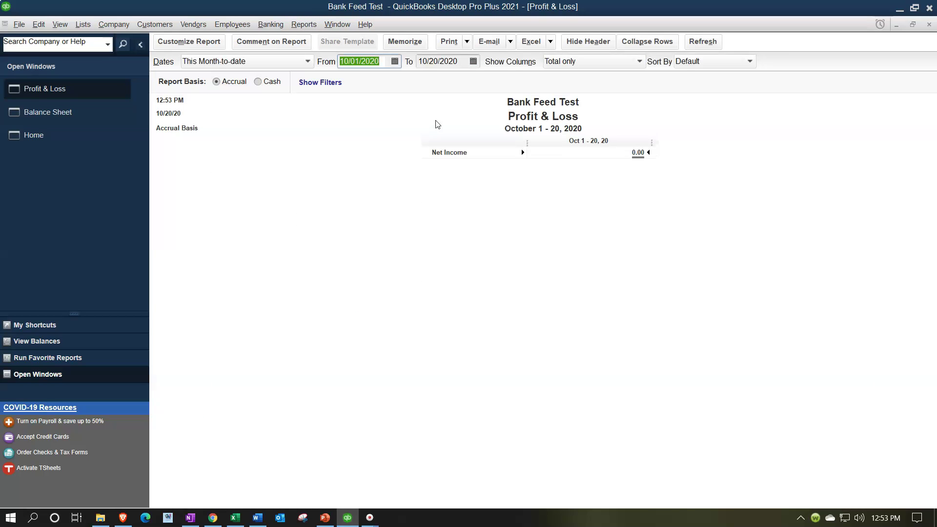
pyautogui.write('01/01/2020')
pyautogui.press('Tab')
pyautogui.write('12/31/2')
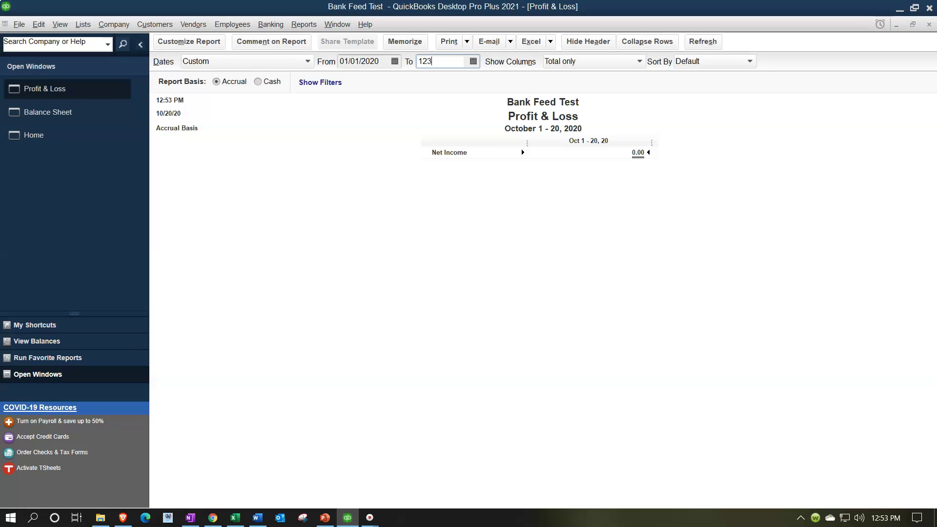
pyautogui.write('0')
pyautogui.press('Tab')
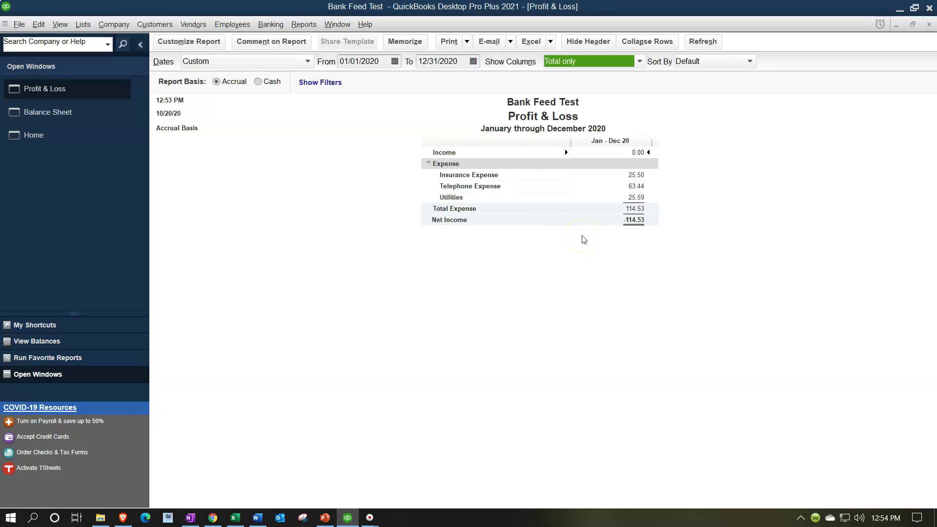
# - Compare the Profit & Loss expense lines with the checking and equipment balances on the Balance Sheet, and check the home page
pyautogui.click(638, 193)
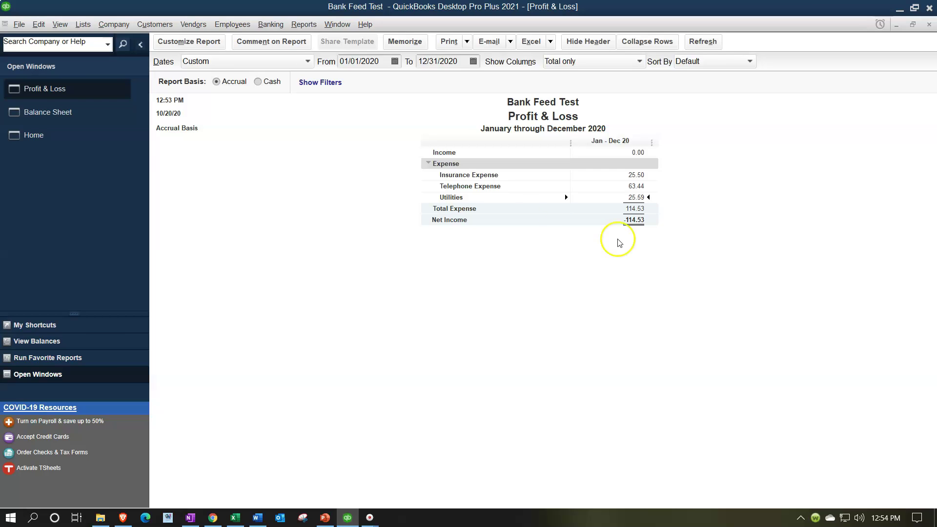
pyautogui.click(76, 121)
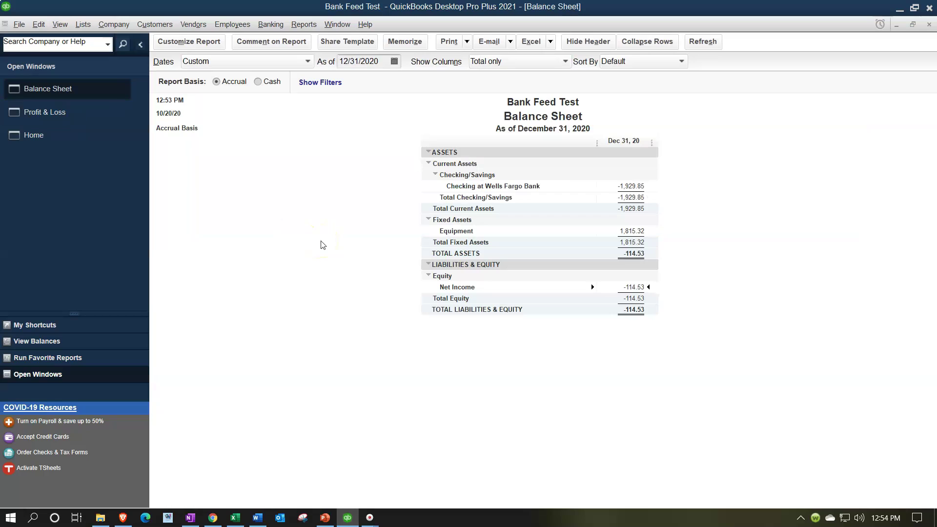
pyautogui.click(629, 186)
pyautogui.click(98, 119)
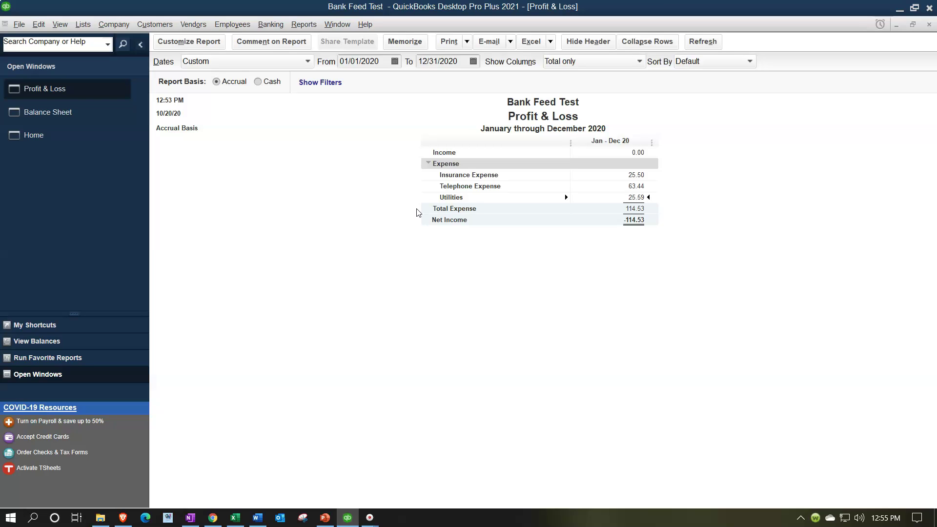
pyautogui.click(83, 115)
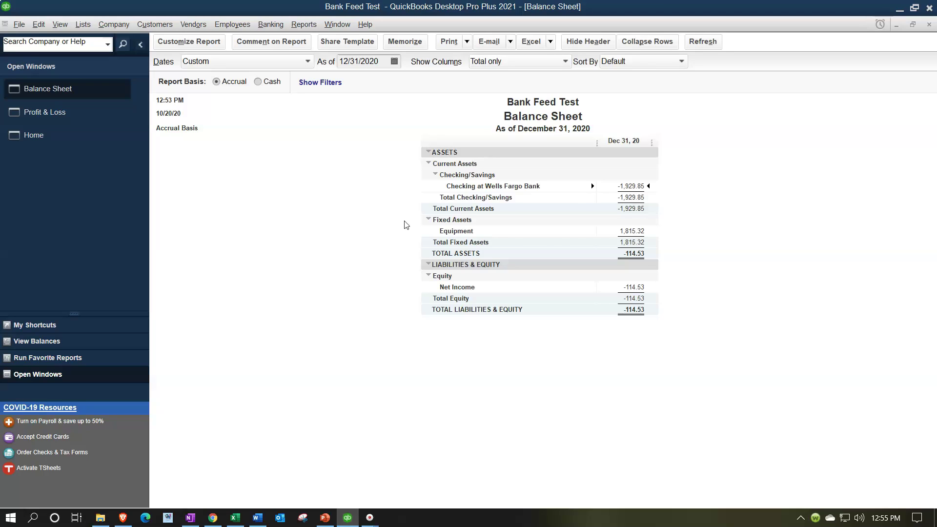
pyautogui.click(629, 231)
pyautogui.click(51, 134)
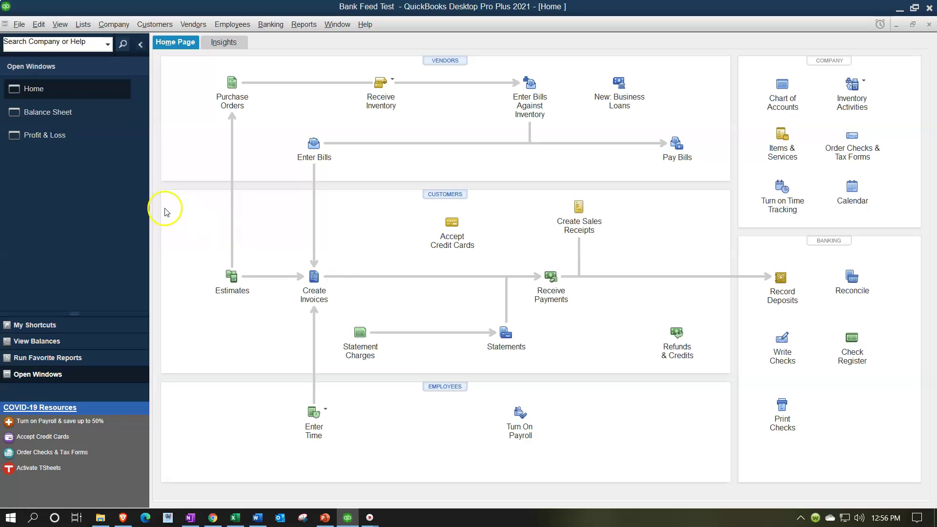
pyautogui.click(64, 116)
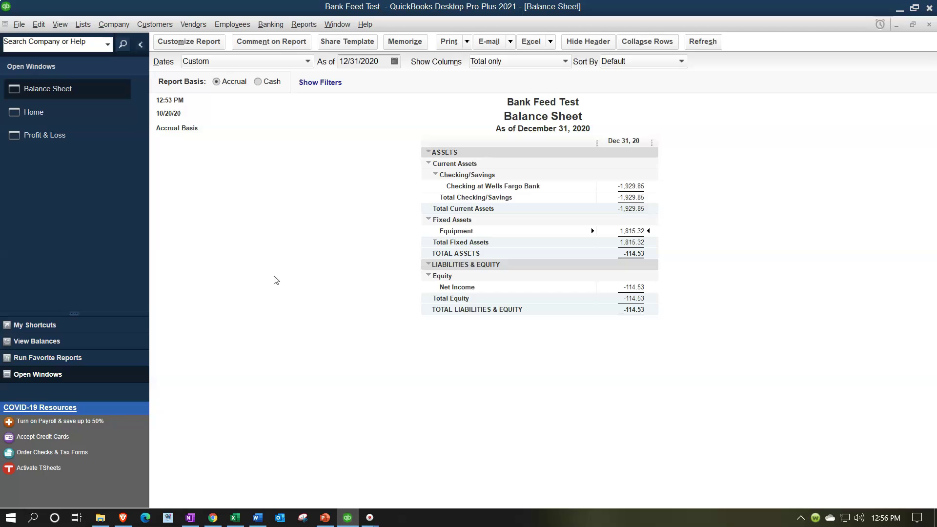
pyautogui.doubleClick(617, 241)
# - Switch to Excel, examine the 25-Mar purchase total in the FIFO inventory worksheet, and return to the QuickBooks Balance Sheet
pyautogui.click(236, 516)
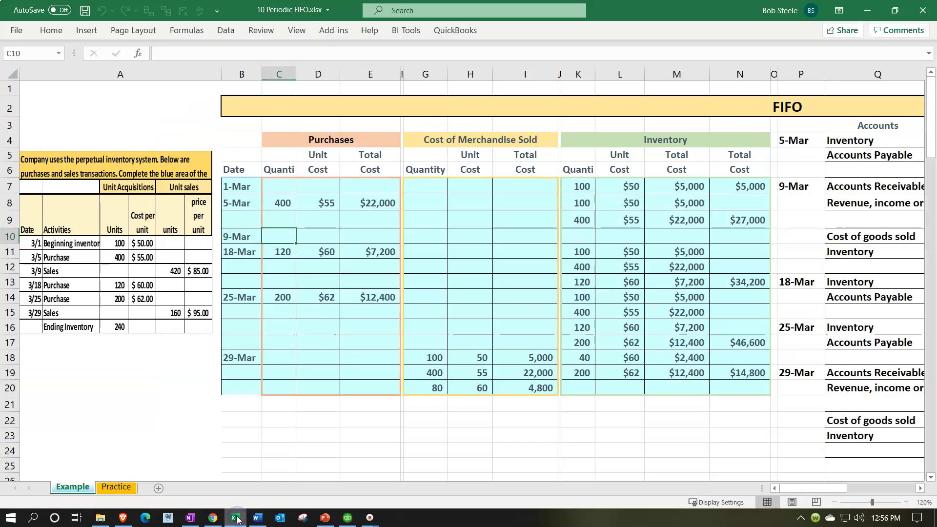
pyautogui.click(346, 300)
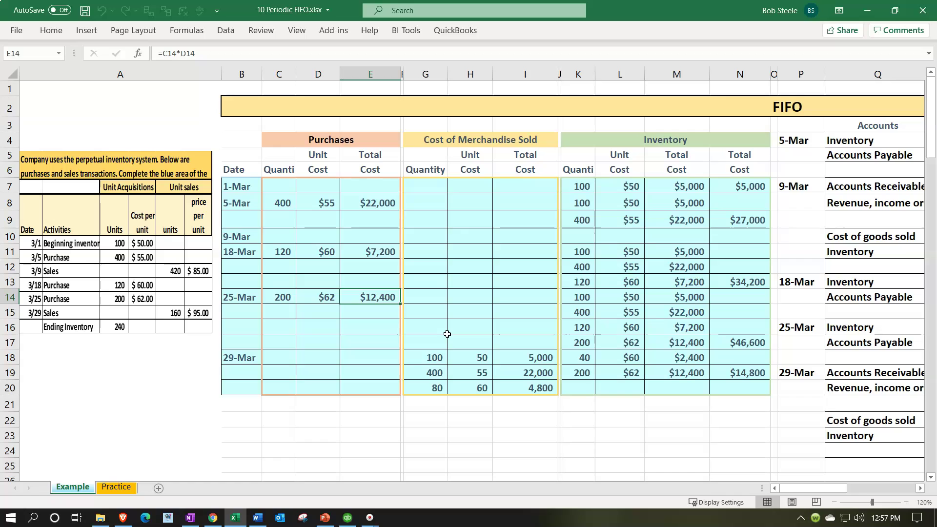
pyautogui.click(868, 10)
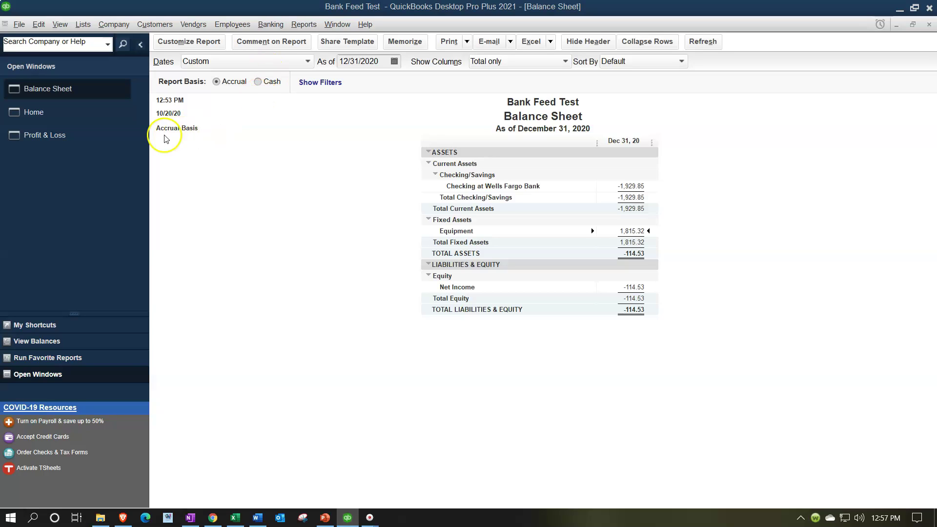
# - Open the Bank Feeds Center and list the unrecognized transactions of the Wells Fargo checking account
pyautogui.click(70, 130)
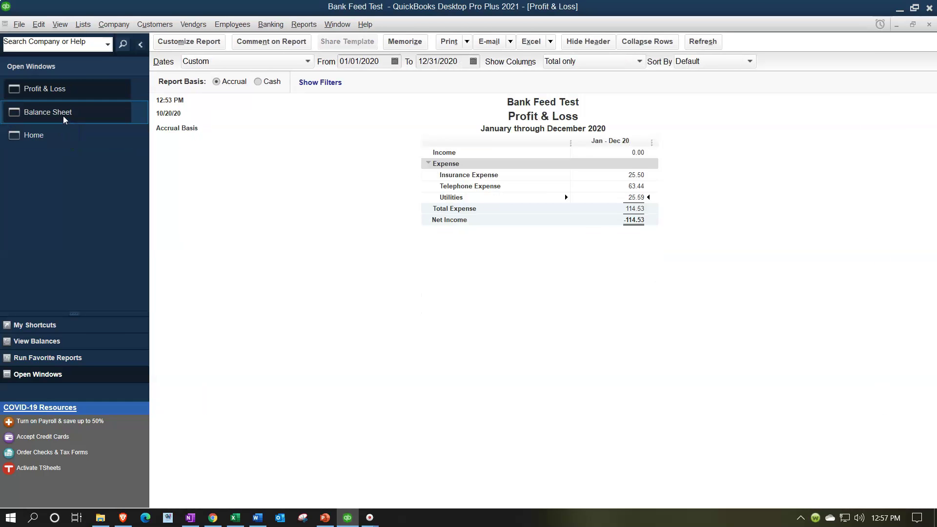
pyautogui.click(59, 144)
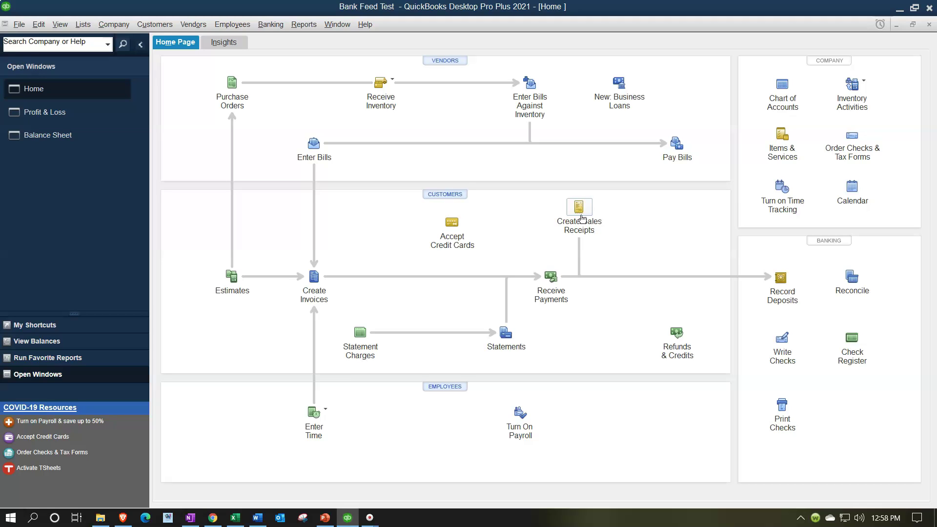
pyautogui.click(276, 28)
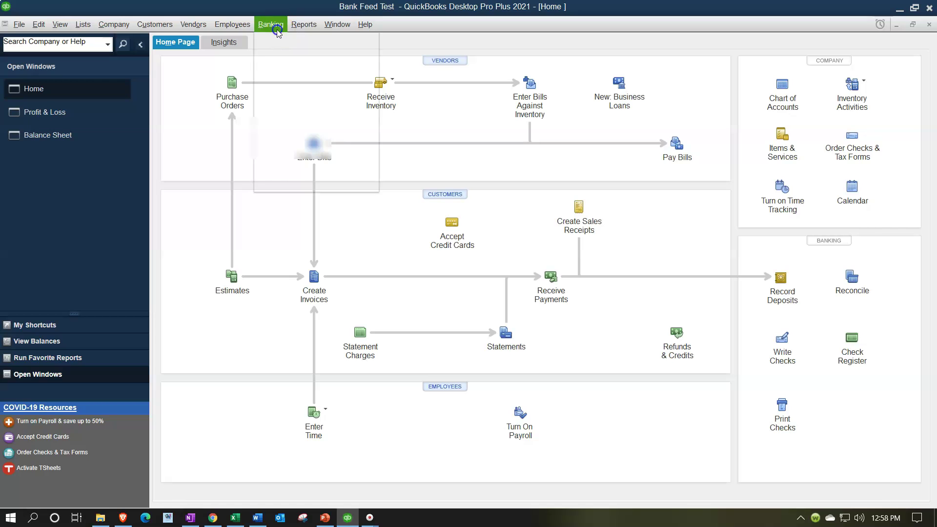
pyautogui.moveTo(318, 139)
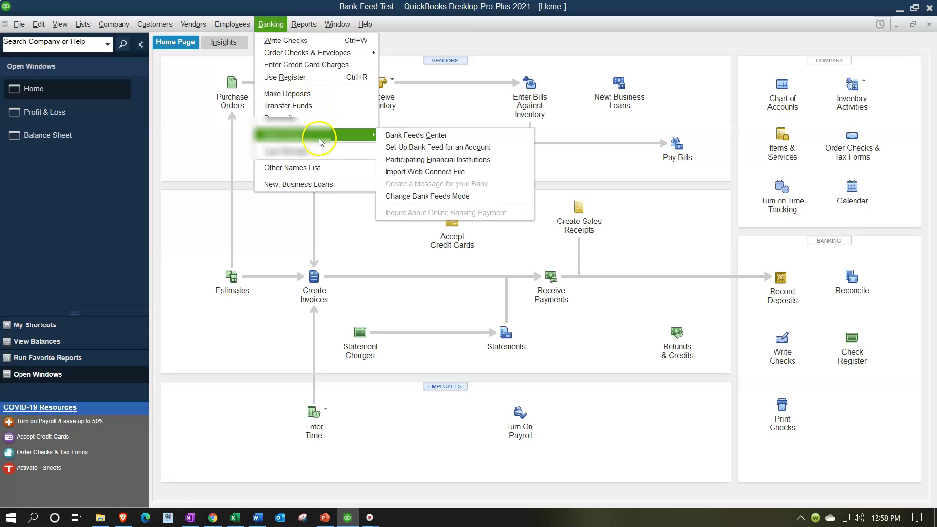
pyautogui.click(382, 136)
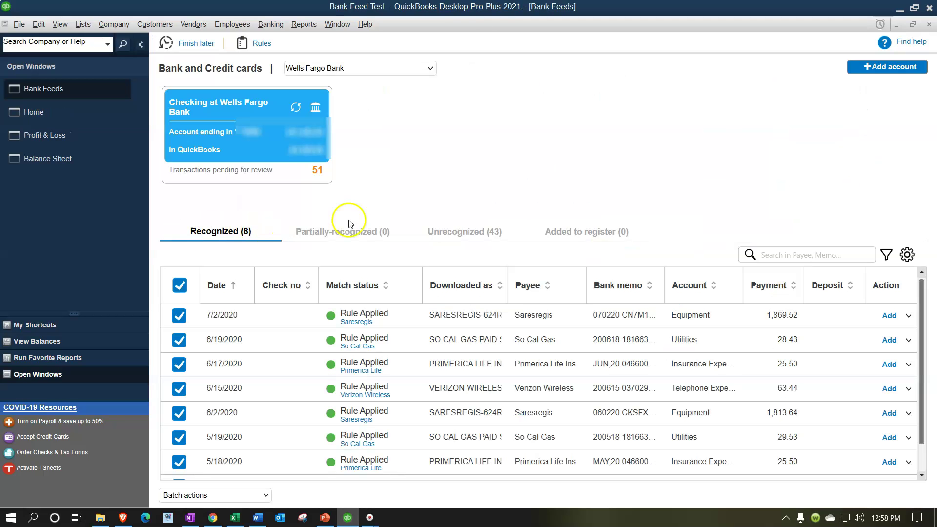
pyautogui.click(461, 233)
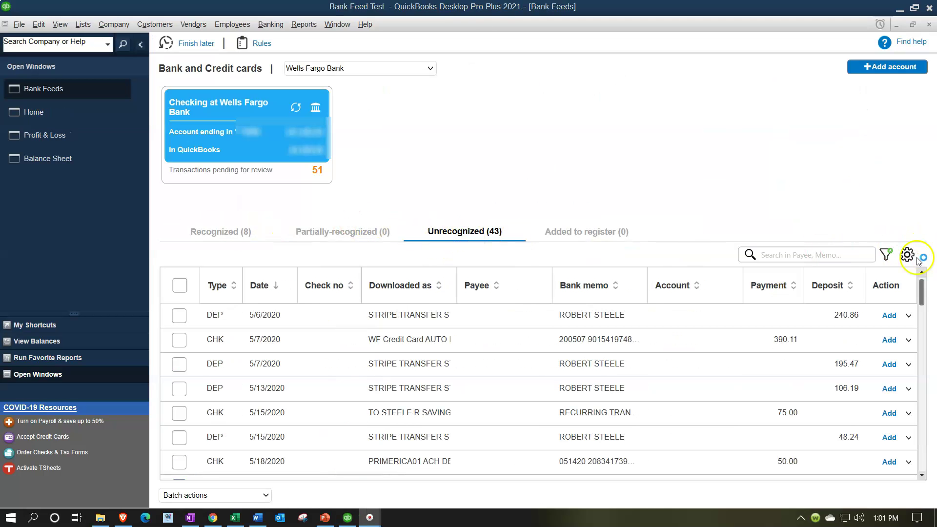
# - Check the optional columns and filter the unrecognized transactions to type CHK from 5/1/2020 to 6/30/2020
pyautogui.click(907, 254)
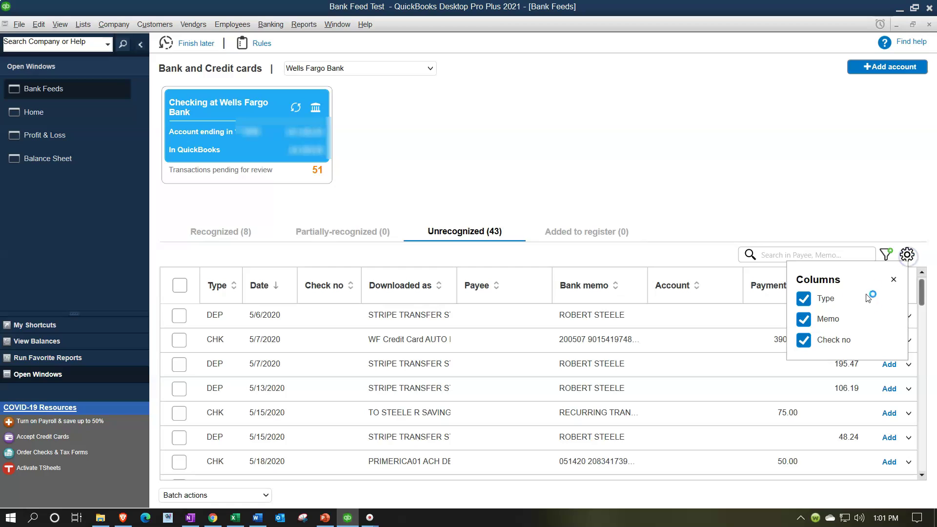
pyautogui.click(894, 281)
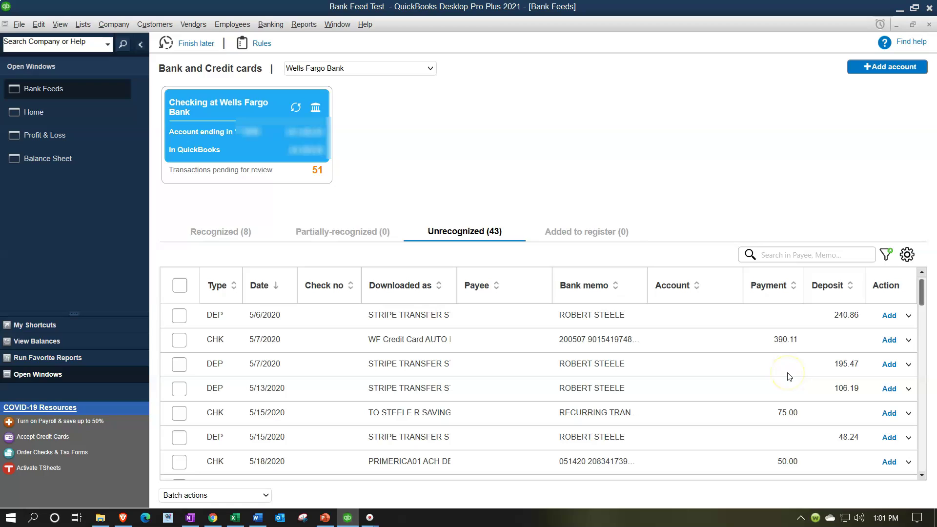
pyautogui.click(886, 255)
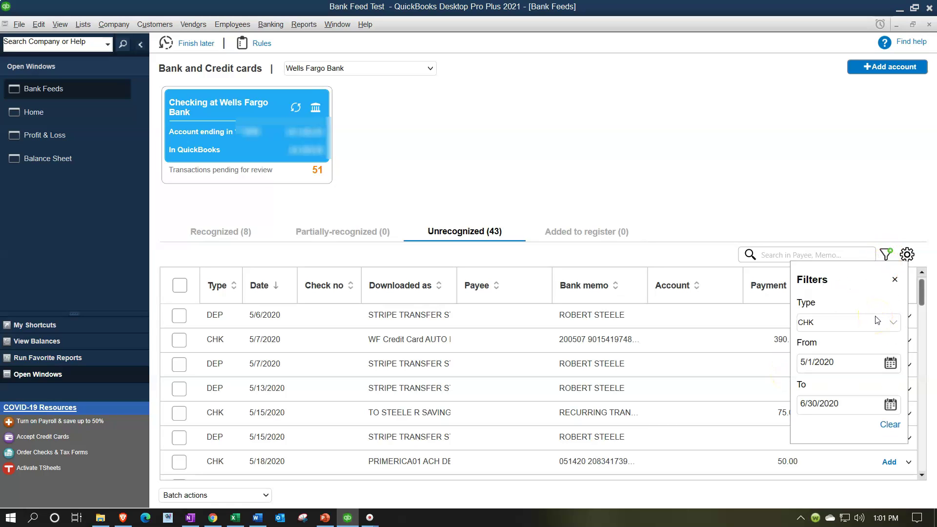
pyautogui.click(890, 366)
pyautogui.click(889, 364)
pyautogui.click(893, 407)
pyautogui.click(895, 411)
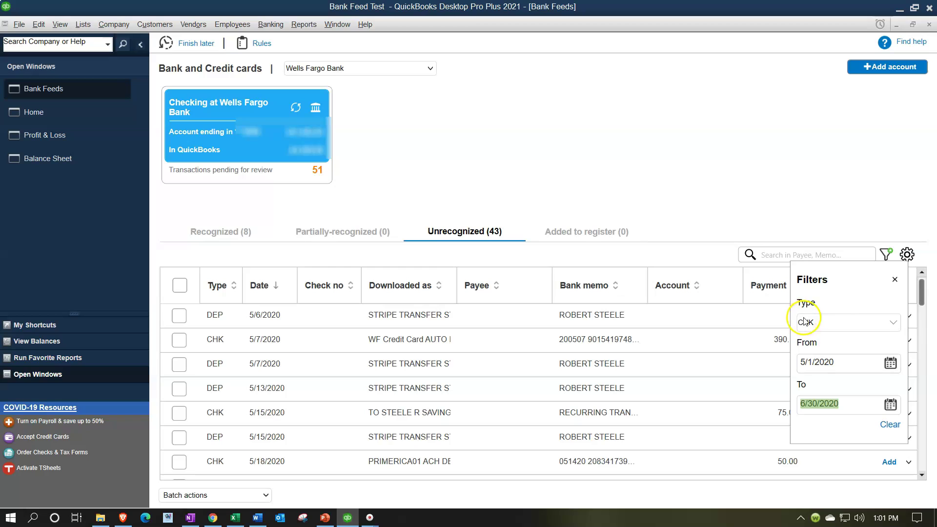
pyautogui.click(894, 282)
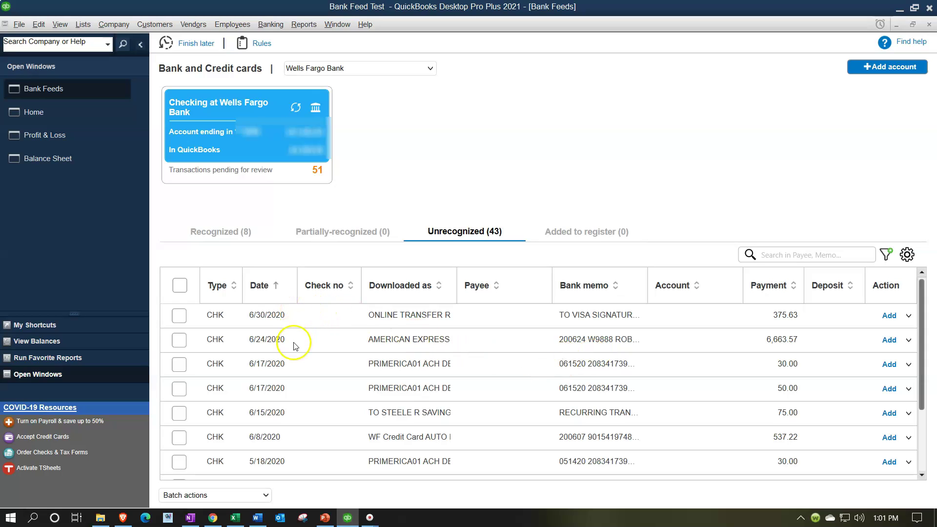
# - Review the dates, downloaded descriptions and amounts of the filtered CHK transactions
pyautogui.scroll(-1, 293, 341)
pyautogui.scroll(1, 294, 344)
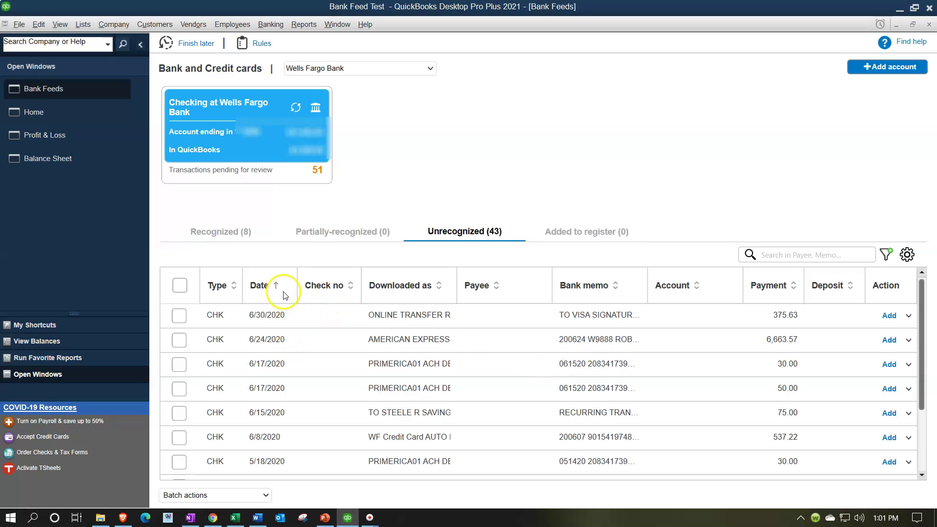
pyautogui.click(326, 412)
pyautogui.click(323, 366)
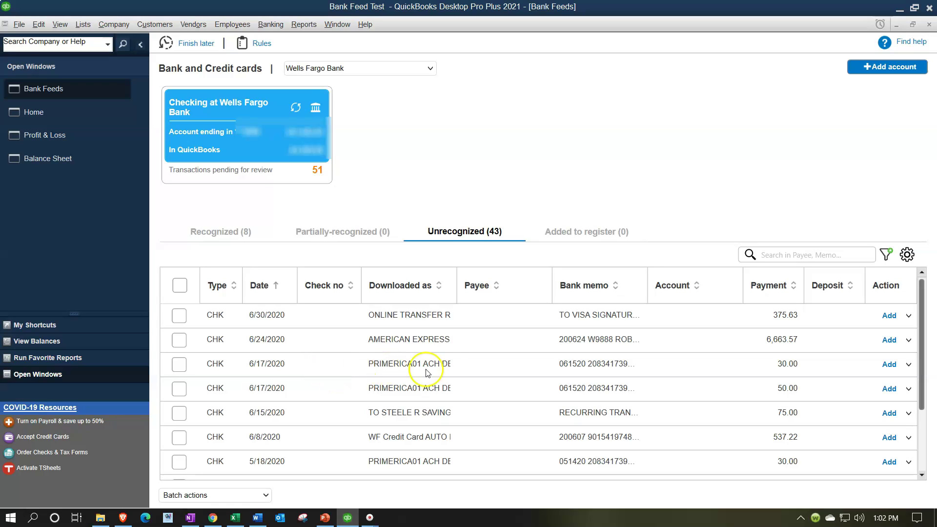
# - Add a vendor named Primerica with company name Primerica as the payee of the 6/17/2020 transaction for 30.00
pyautogui.click(466, 367)
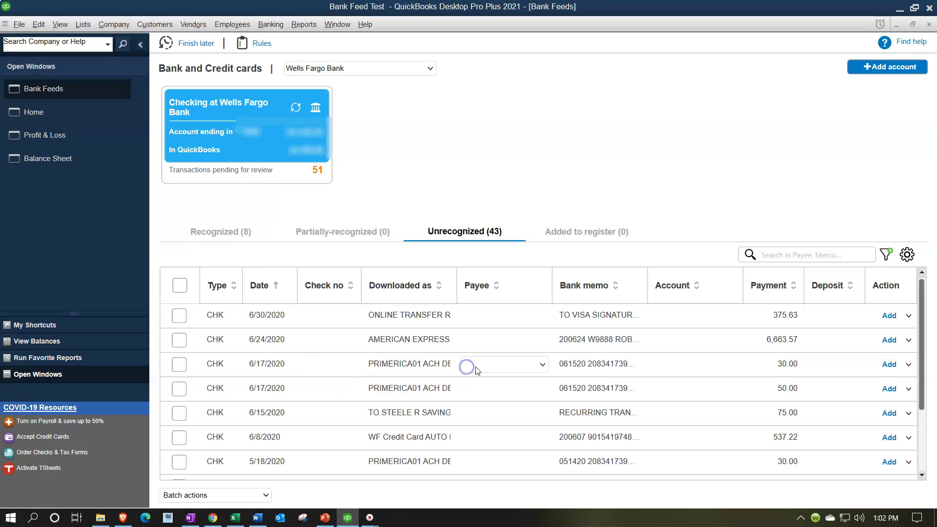
pyautogui.click(544, 366)
pyautogui.click(529, 381)
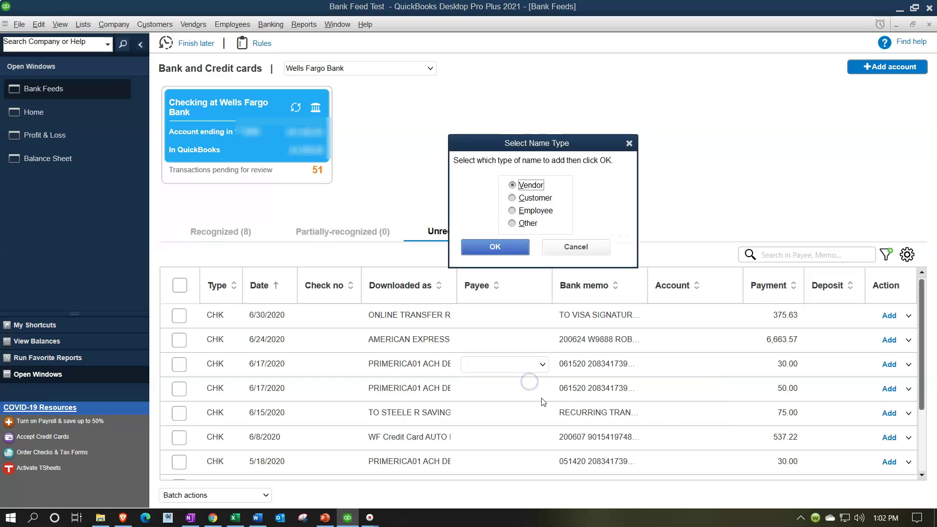
pyautogui.click(495, 246)
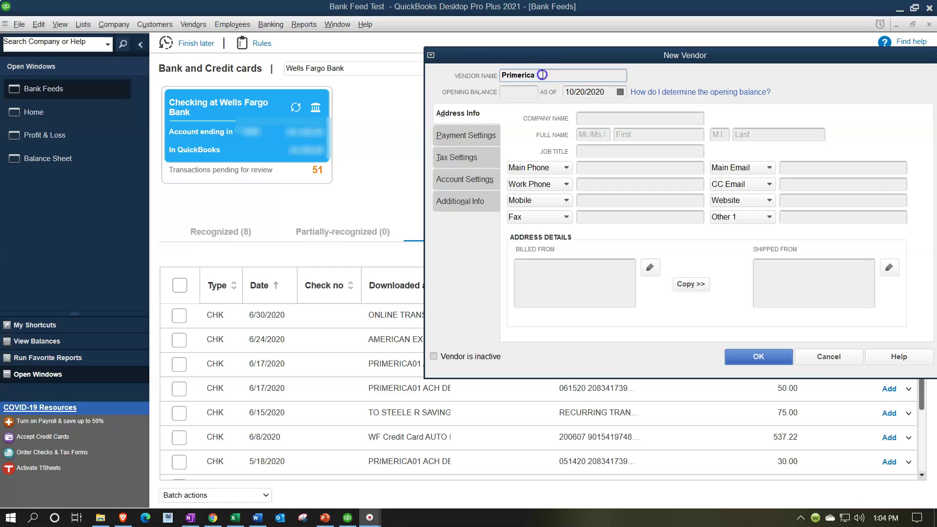
pyautogui.moveTo(539, 75); pyautogui.dragTo(496, 70)
pyautogui.hotkey('ctrl', 'c')
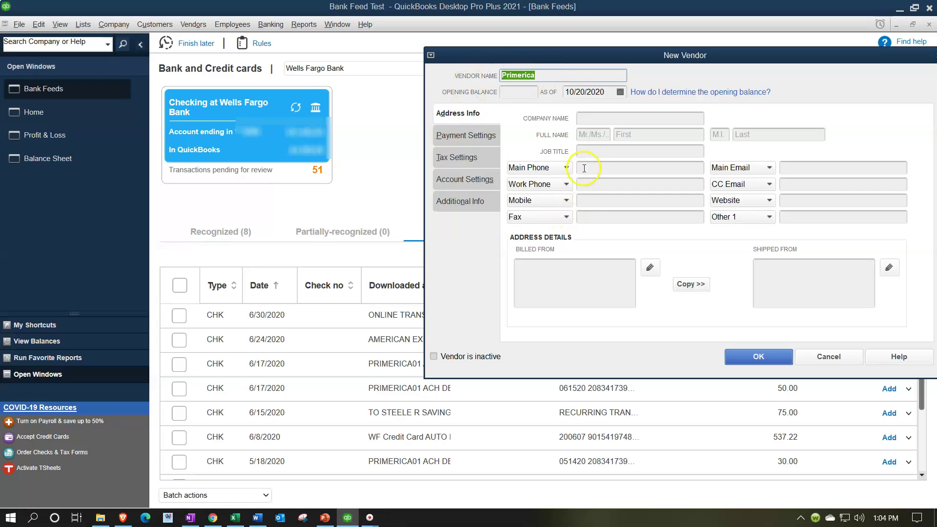
pyautogui.click(593, 117)
pyautogui.hotkey('ctrl', 'v')
pyautogui.click(744, 365)
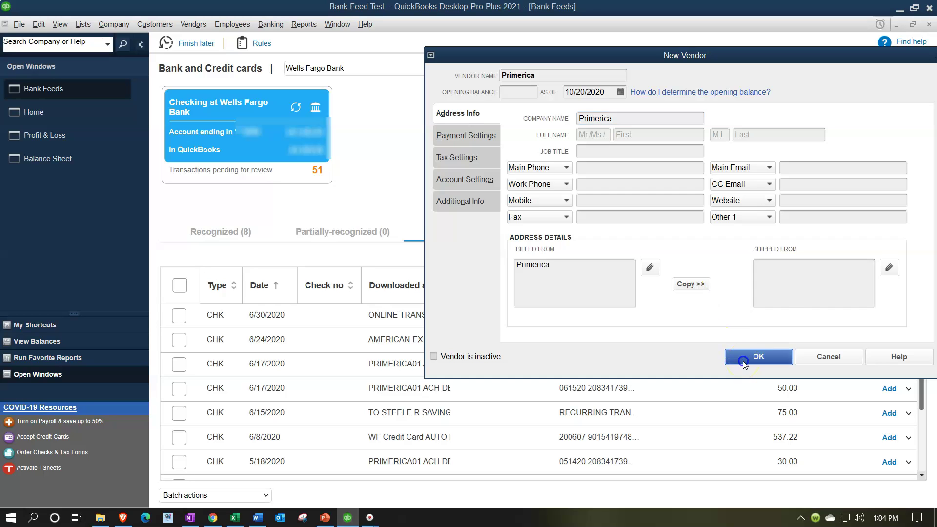
# - Create a Cost of Goods Sold type account named Cost of Goods Sold and assign it to the Primerica transaction
pyautogui.click(691, 364)
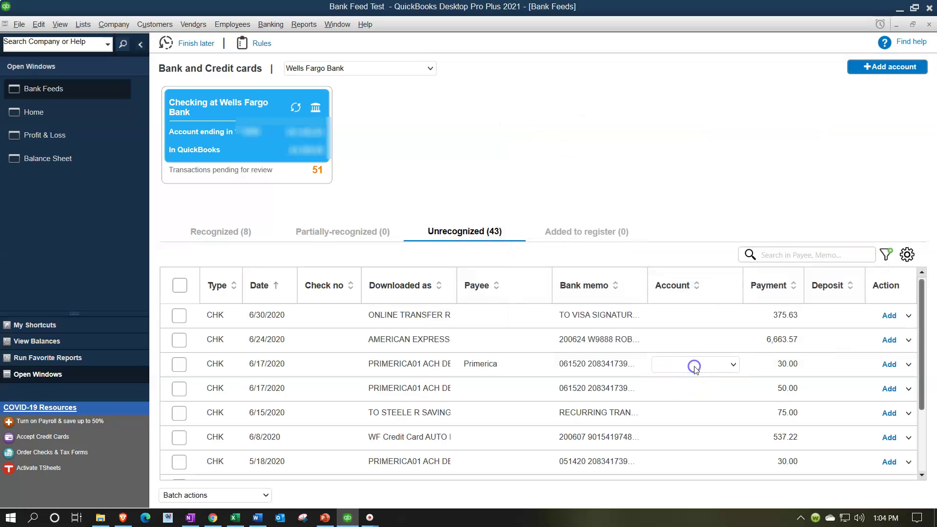
pyautogui.click(735, 367)
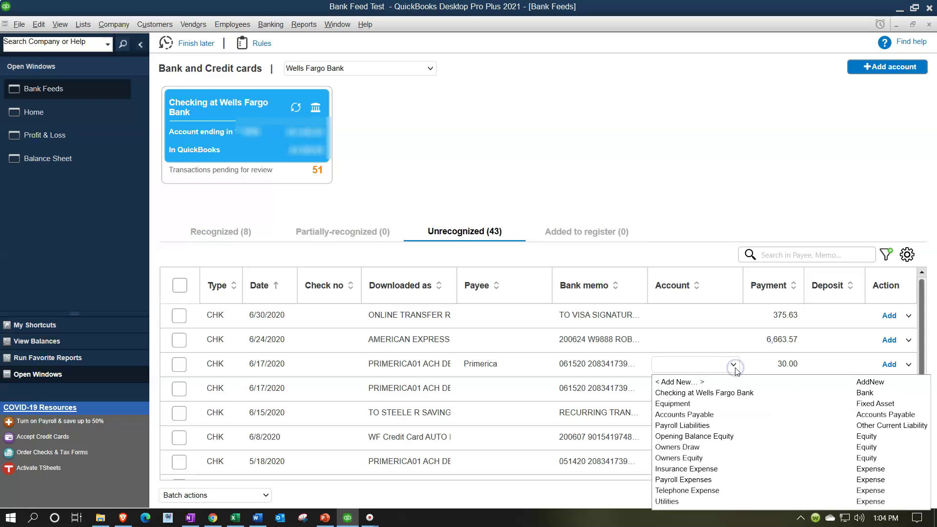
pyautogui.click(729, 385)
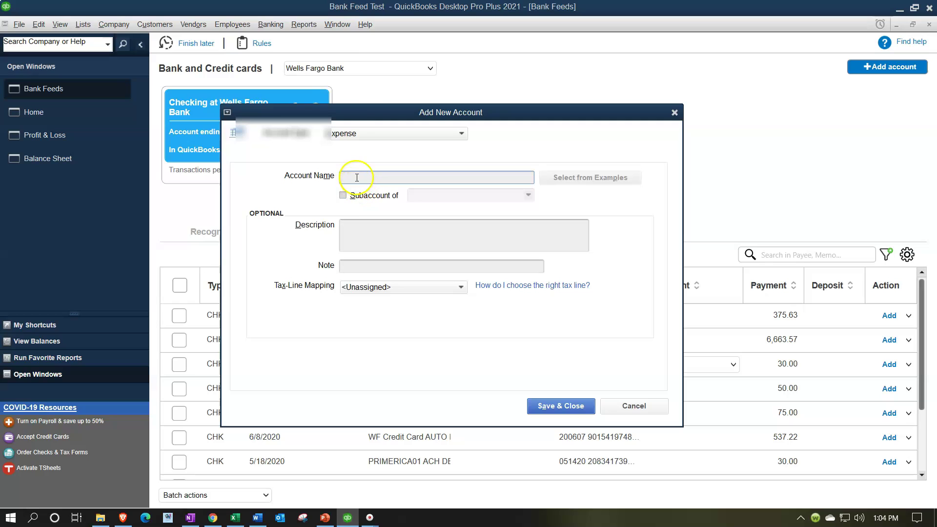
pyautogui.click(417, 133)
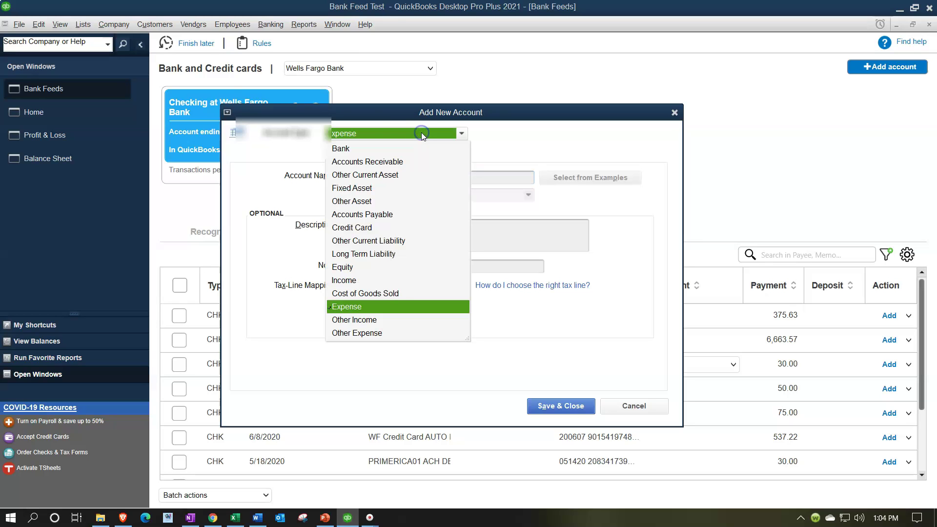
pyautogui.click(396, 292)
pyautogui.click(359, 177)
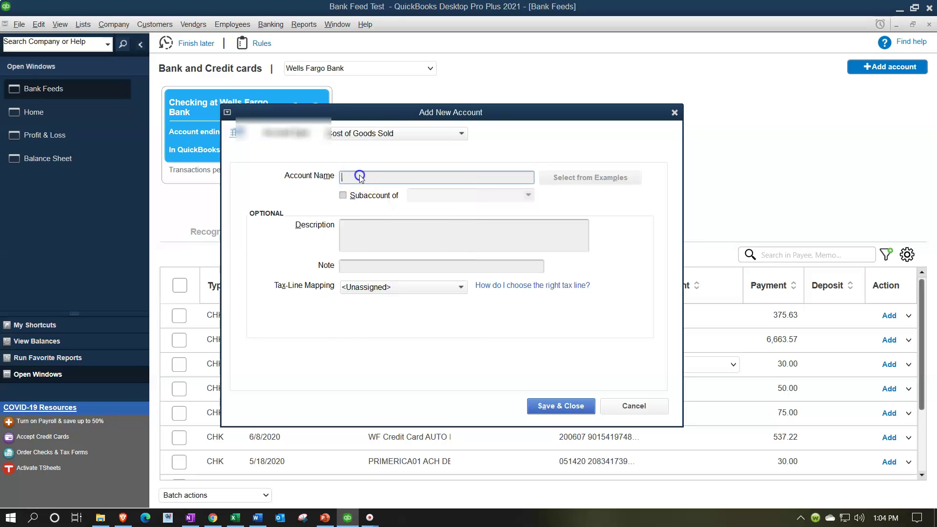
pyautogui.write('Cost of Goods Sold')
pyautogui.click(583, 407)
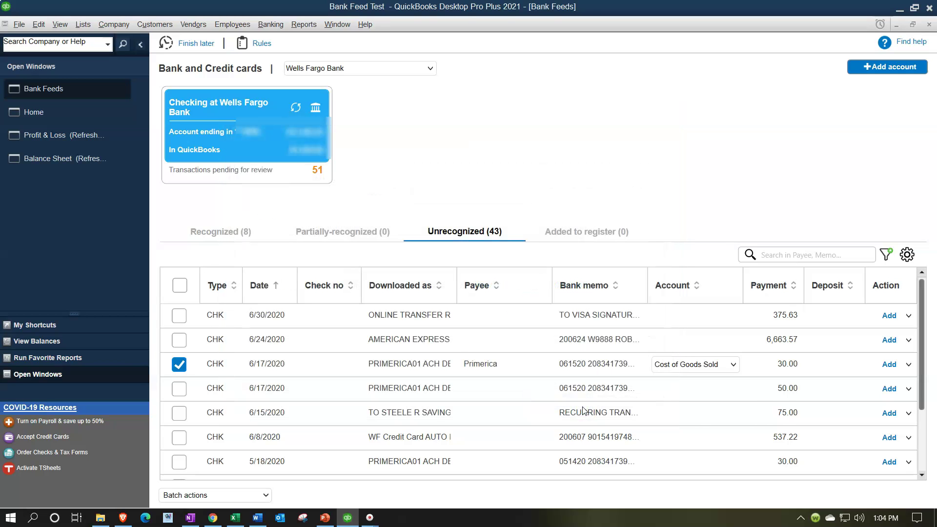
# - Open the Primerica transaction's additional details and replace the expense line's memo with "Inventory Purchase Units 12"
pyautogui.click(909, 367)
pyautogui.click(909, 366)
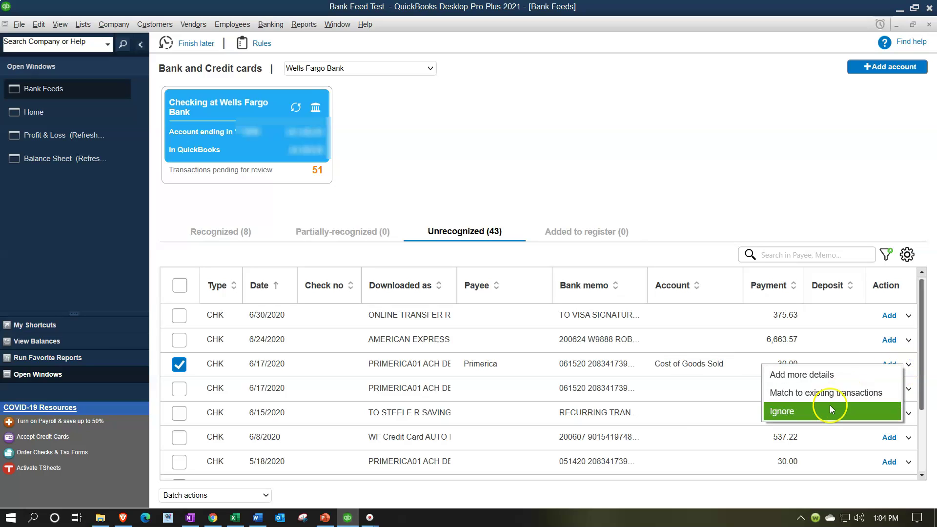
pyautogui.click(820, 377)
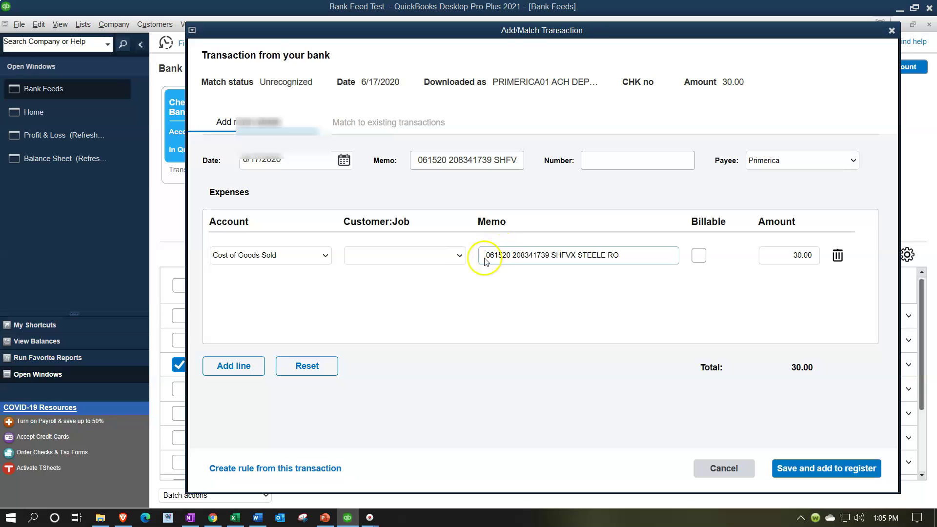
pyautogui.moveTo(490, 258); pyautogui.dragTo(719, 274)
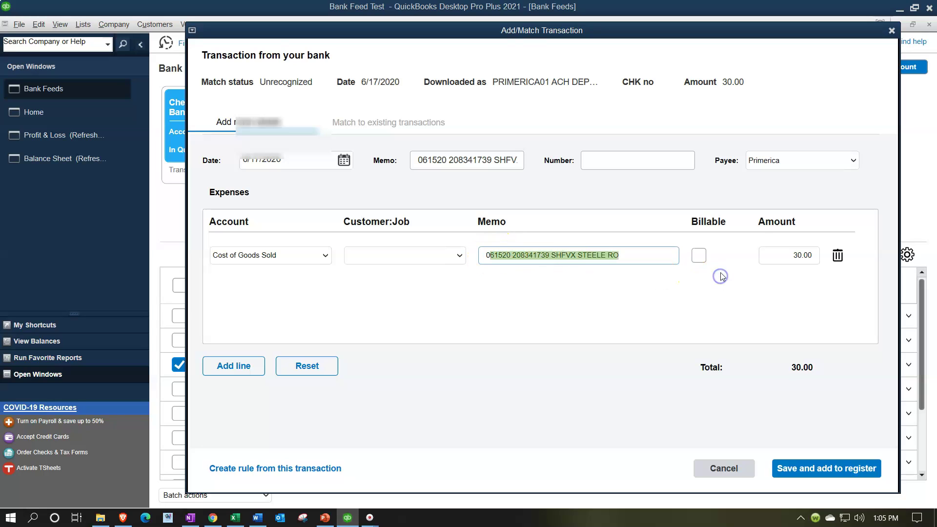
pyautogui.press('Delete')
pyautogui.press('BackSpace')
pyautogui.write('Inventory')
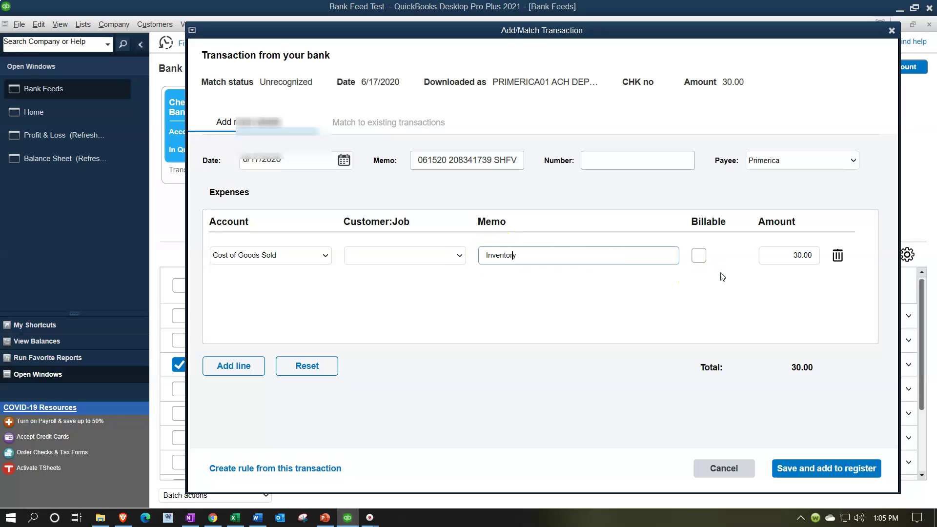
pyautogui.write(' PUrchase Units 12')
# - Copy the expense line's memo text into the transaction's main memo, replacing the bank text
pyautogui.moveTo(620, 262); pyautogui.dragTo(485, 255)
pyautogui.hotkey('ctrl', 'c')
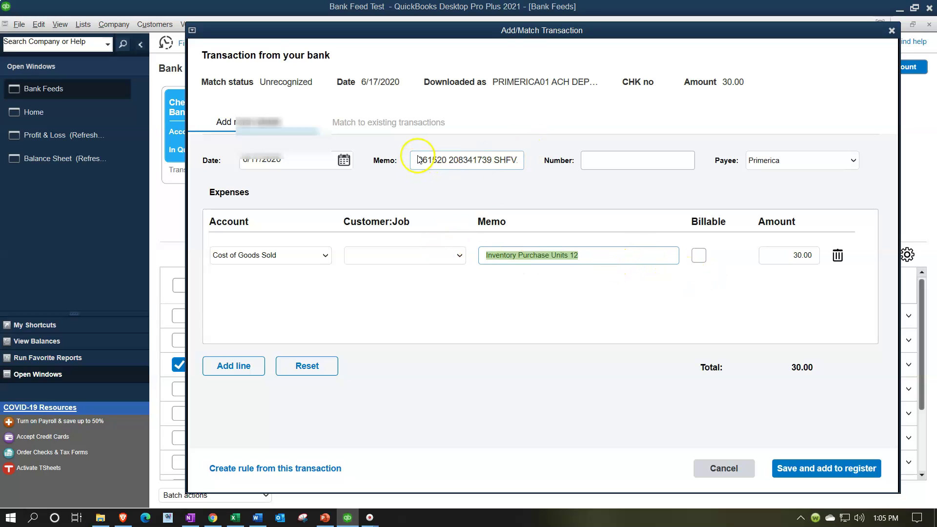
pyautogui.moveTo(418, 159); pyautogui.dragTo(546, 163)
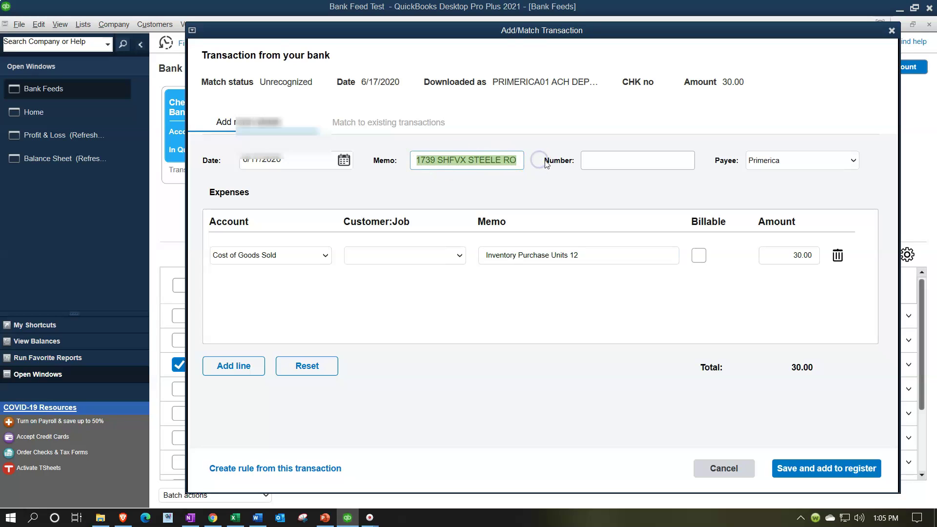
pyautogui.hotkey('ctrl', 'v')
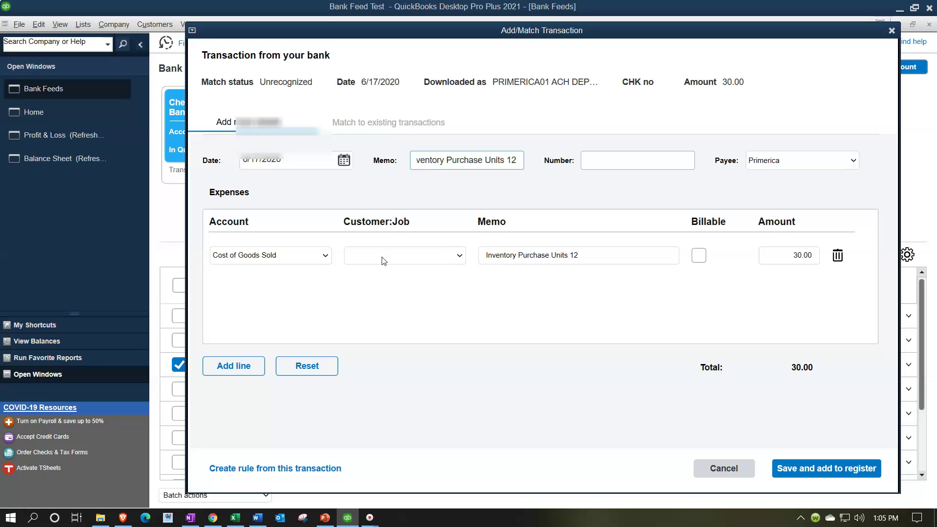
# - Enter the customer's name for the expense line's Customer:Job and quick-add it to the name list as a customer
pyautogui.click(459, 257)
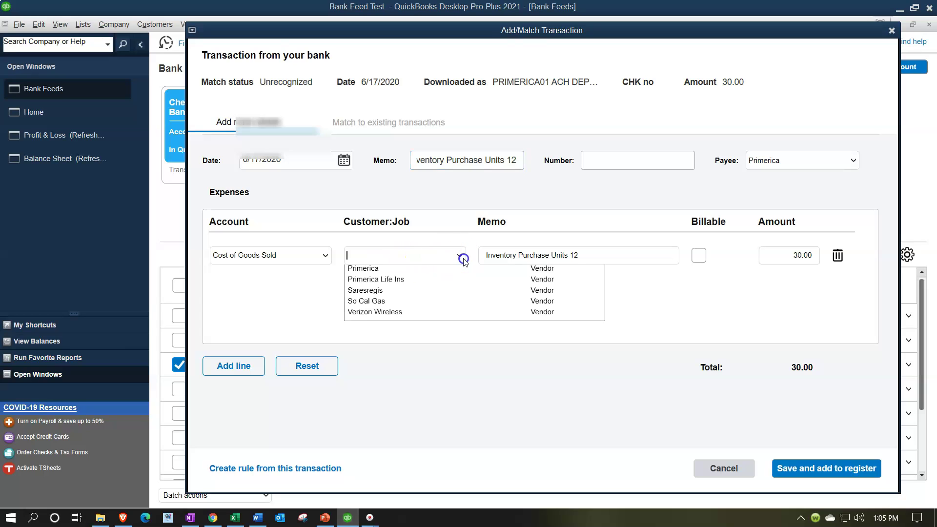
pyautogui.click(439, 254)
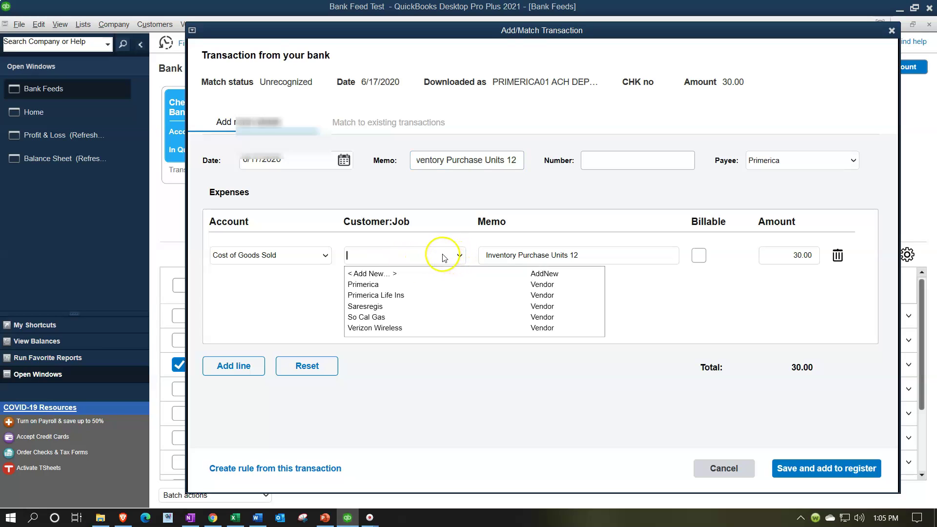
pyautogui.write('Smith')
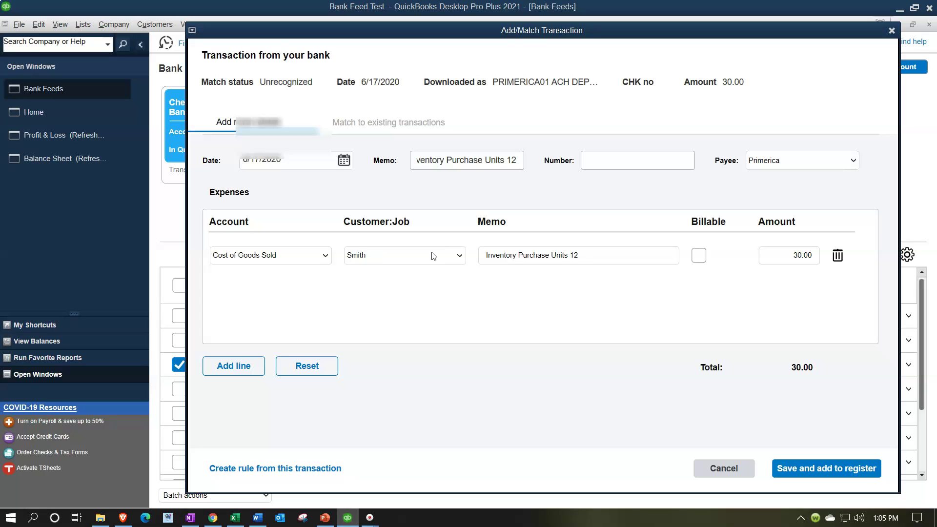
pyautogui.press('Tab')
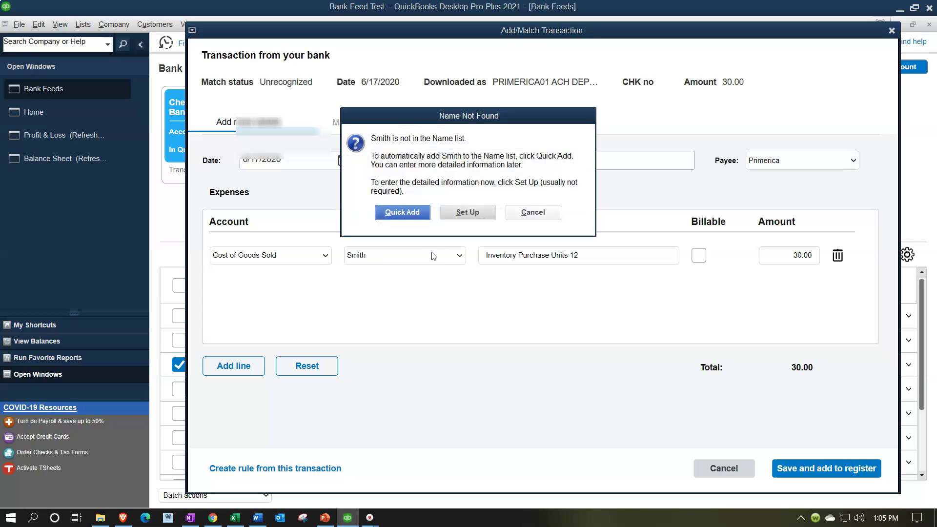
pyautogui.click(416, 218)
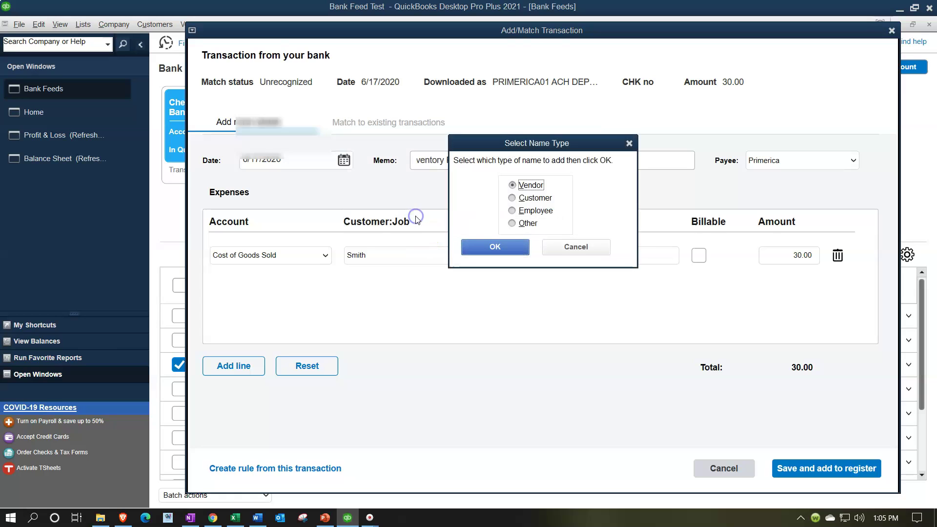
pyautogui.click(511, 196)
pyautogui.click(506, 246)
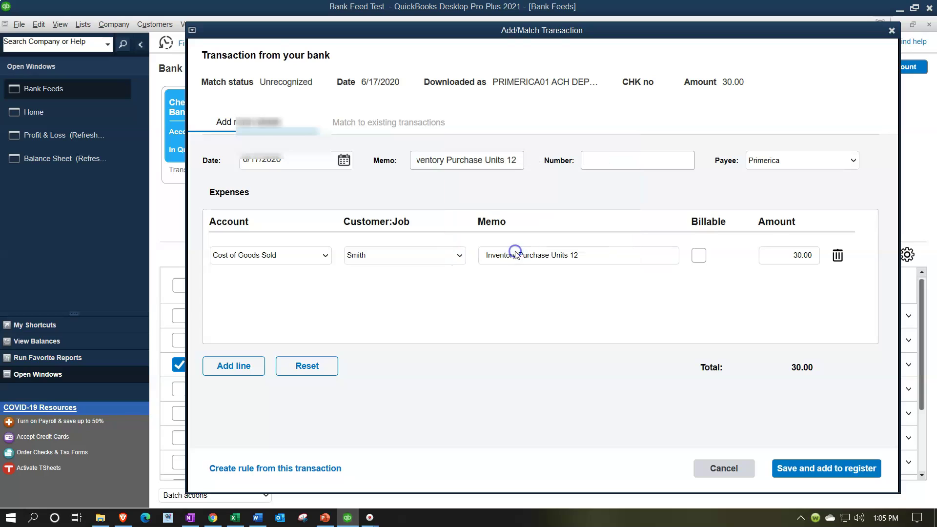
# - Mark the expense line as billable and save the transaction to the register, accepting its past date
pyautogui.click(700, 256)
pyautogui.click(795, 466)
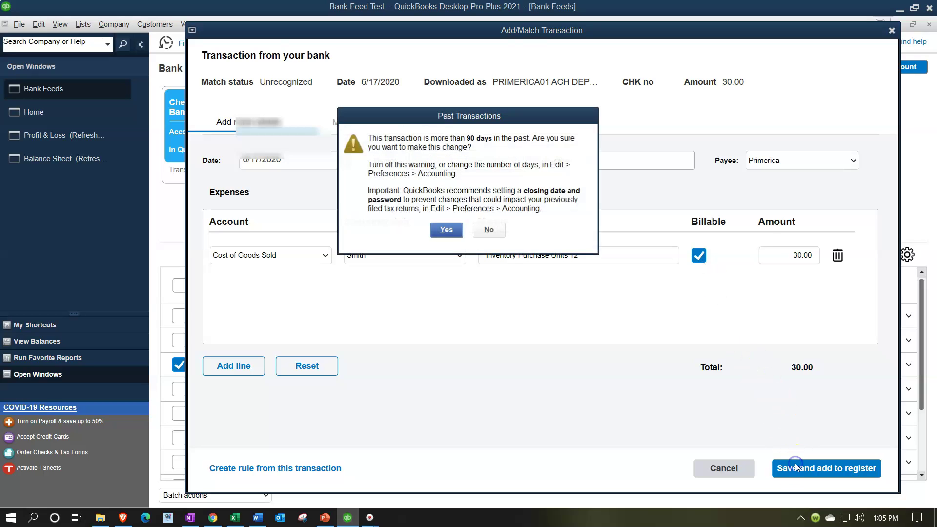
pyautogui.click(447, 229)
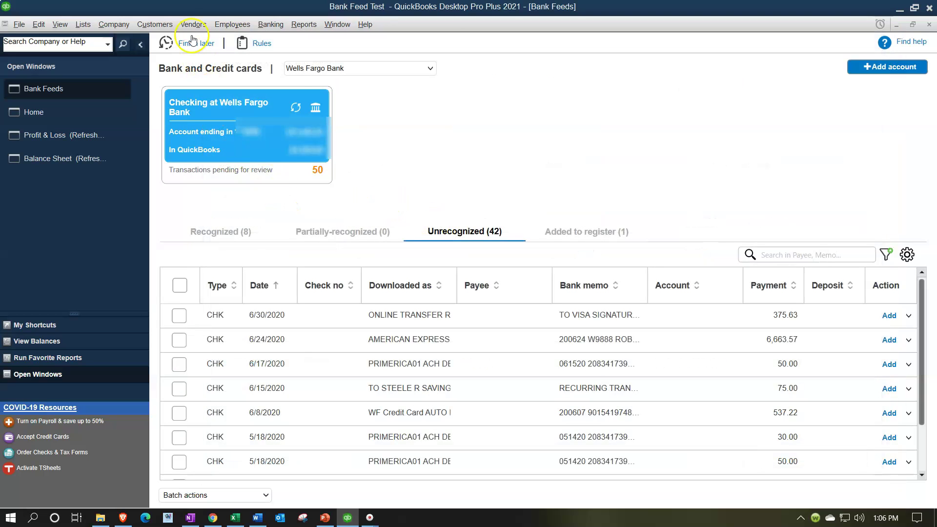
# - Check Primerica's transactions in the Vendor Center and the new customer's record in the Customer Center
pyautogui.click(193, 24)
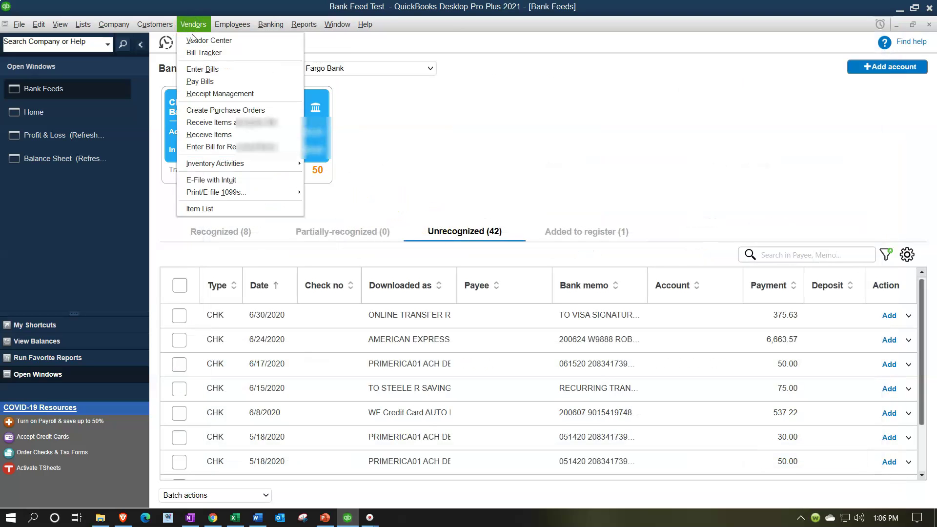
pyautogui.click(195, 43)
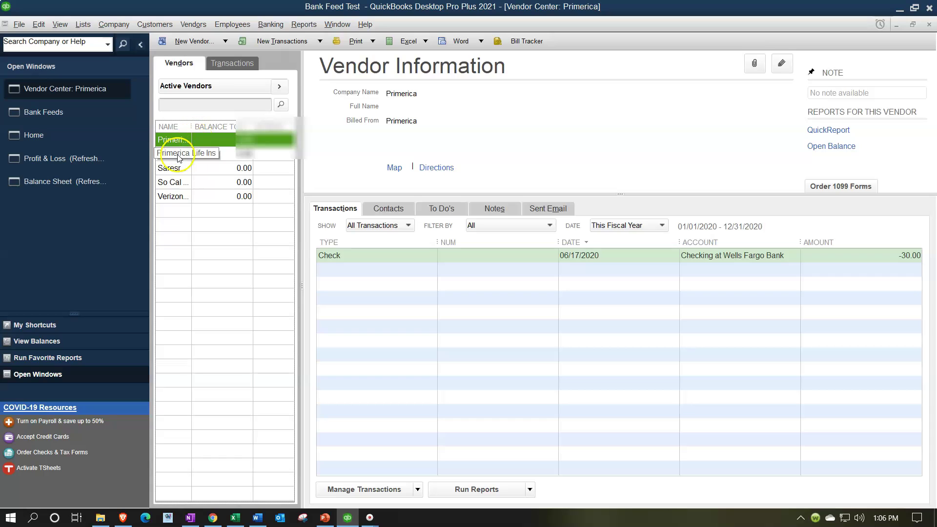
pyautogui.click(169, 25)
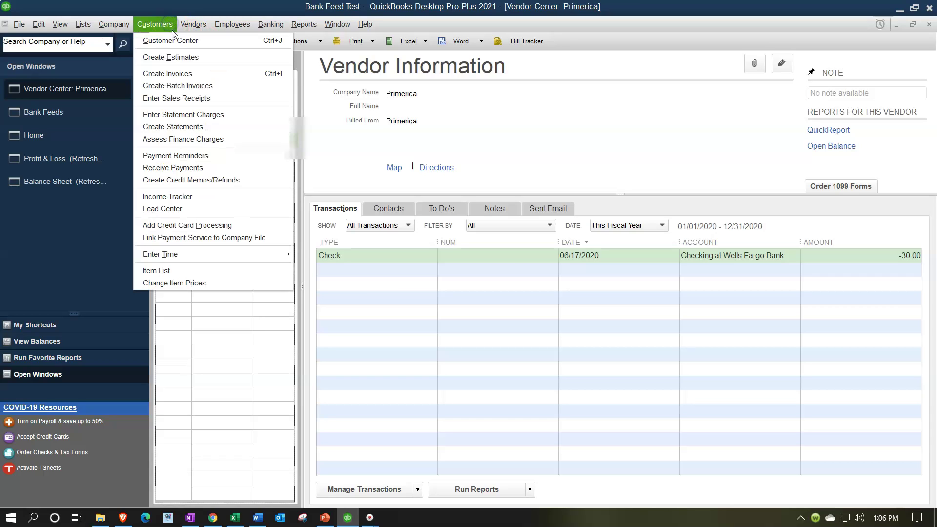
pyautogui.click(173, 42)
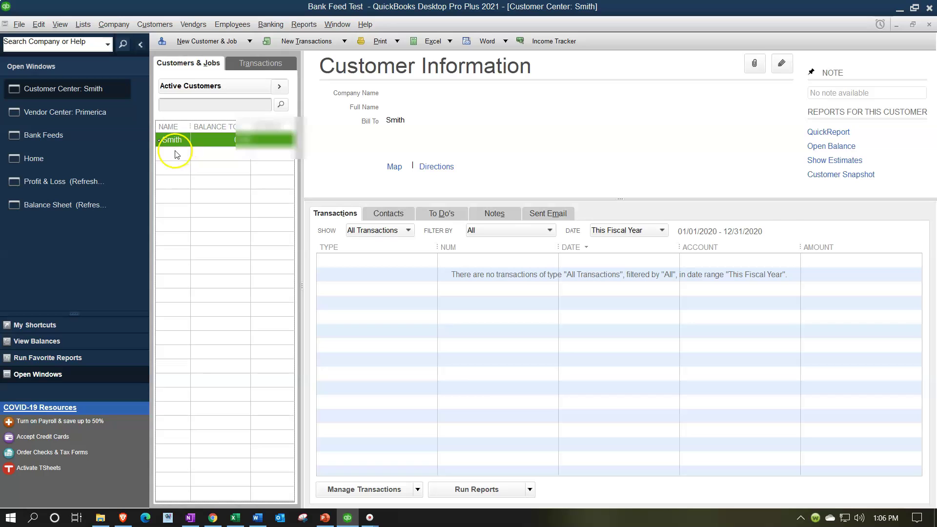
# - Start an invoice from the home page for the new customer and choose to add the outstanding billable time and costs
pyautogui.click(64, 158)
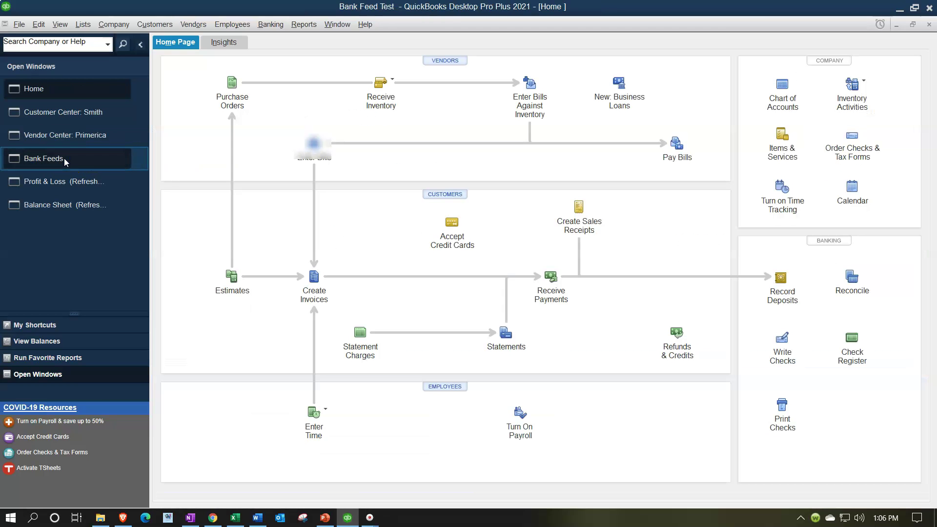
pyautogui.click(315, 282)
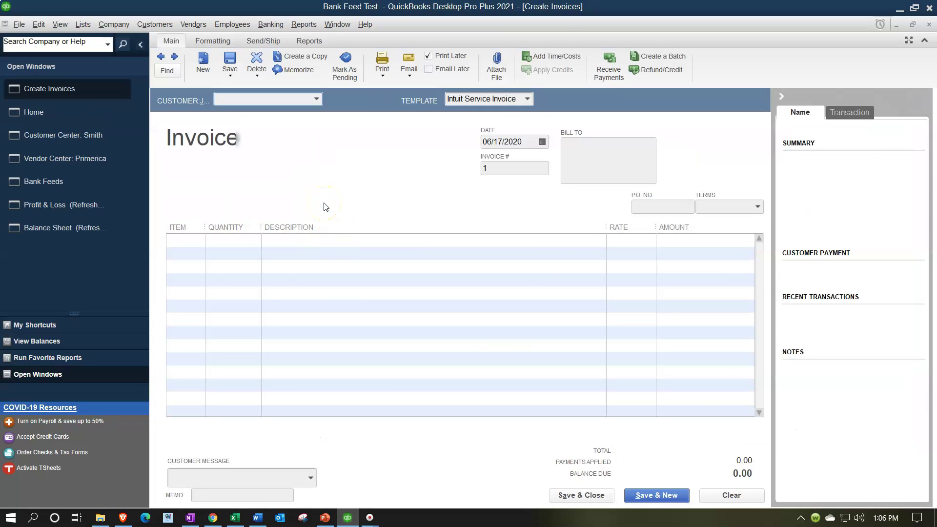
pyautogui.write('Smith')
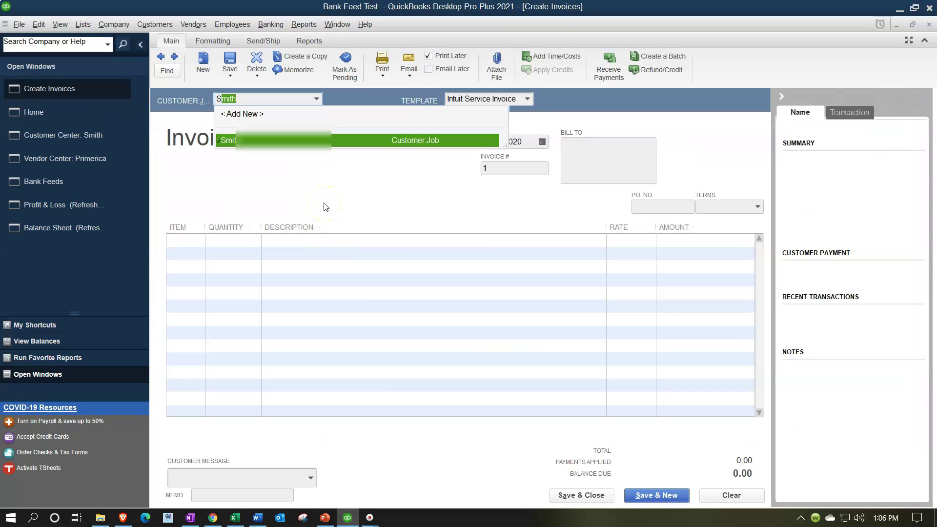
pyautogui.press('Tab')
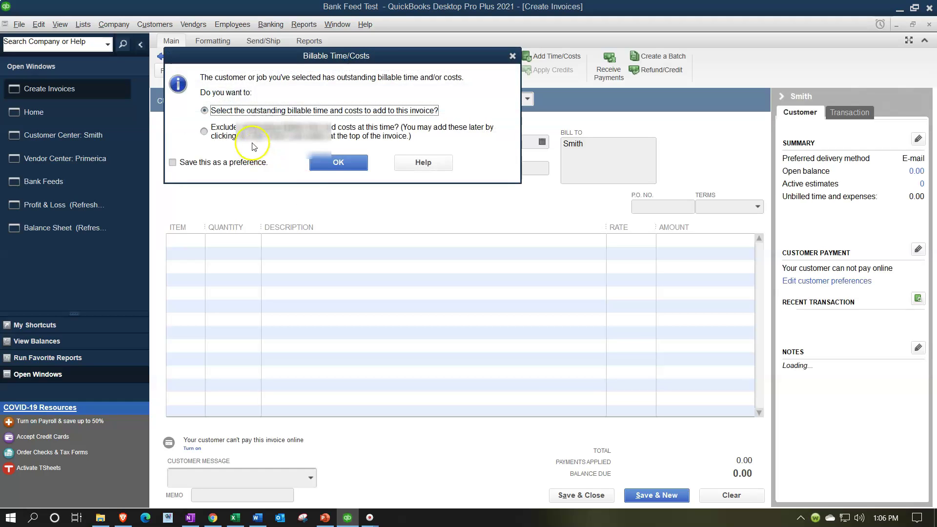
pyautogui.click(351, 167)
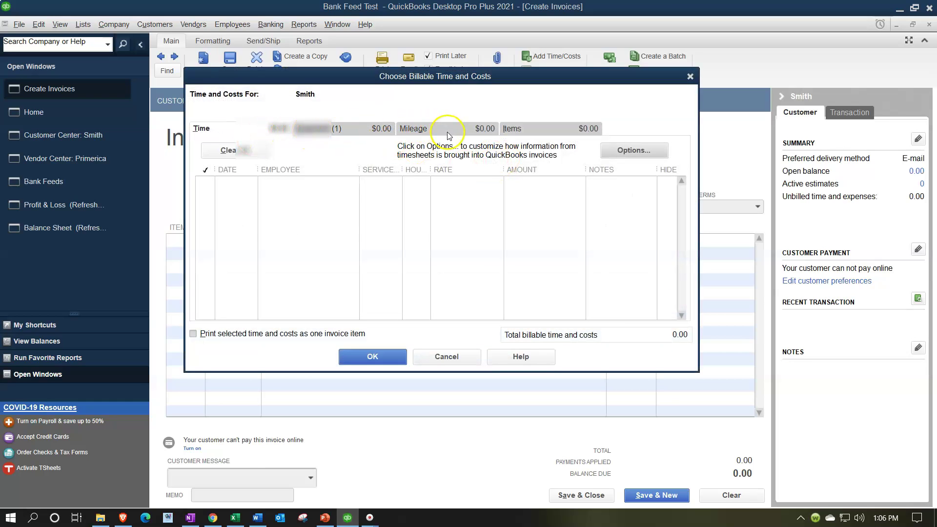
# - Add the billable Primerica expense for Inventory Purchase Units 12 to the customer's invoice and close the invoice without recording it
pyautogui.click(342, 128)
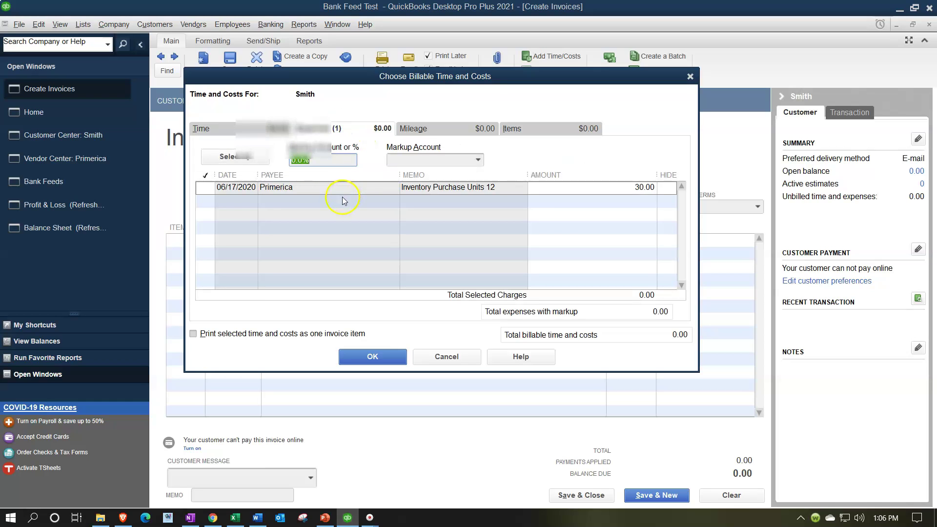
pyautogui.click(206, 188)
pyautogui.click(352, 356)
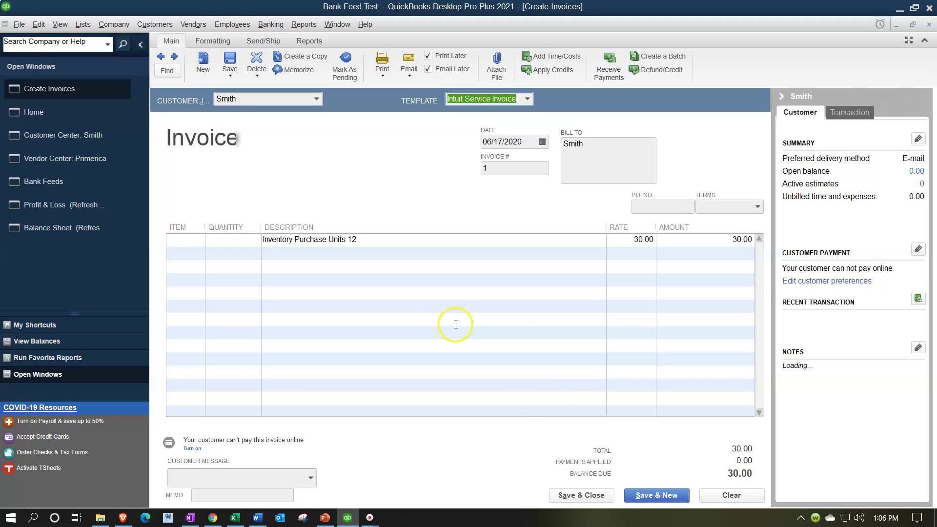
pyautogui.click(710, 462)
pyautogui.click(929, 24)
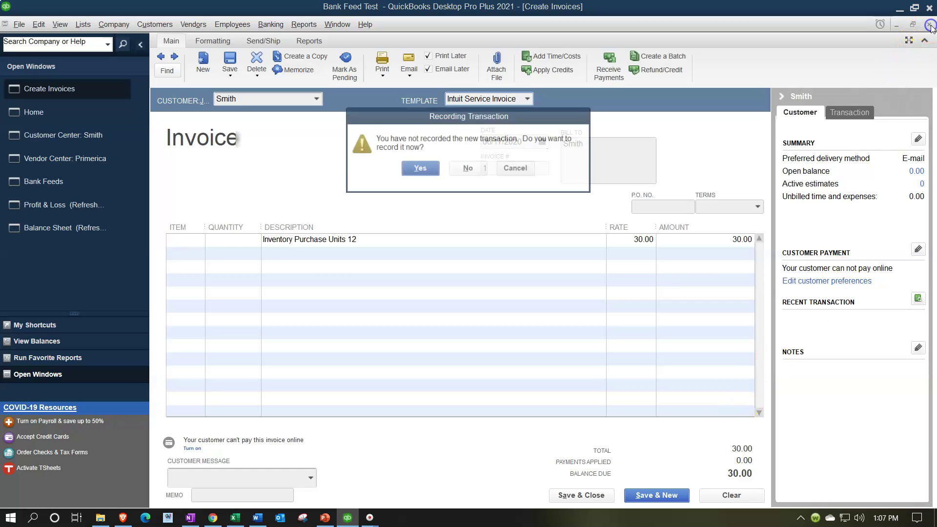
pyautogui.click(471, 172)
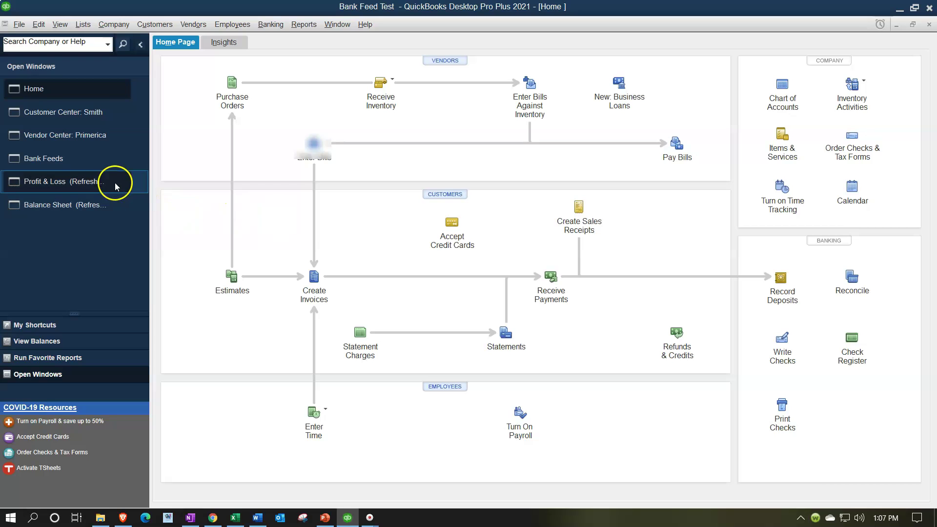
# - Refresh the Balance Sheet and Profit & Loss reports, reviewing the transactions behind the Wells Fargo checking balance
pyautogui.click(57, 204)
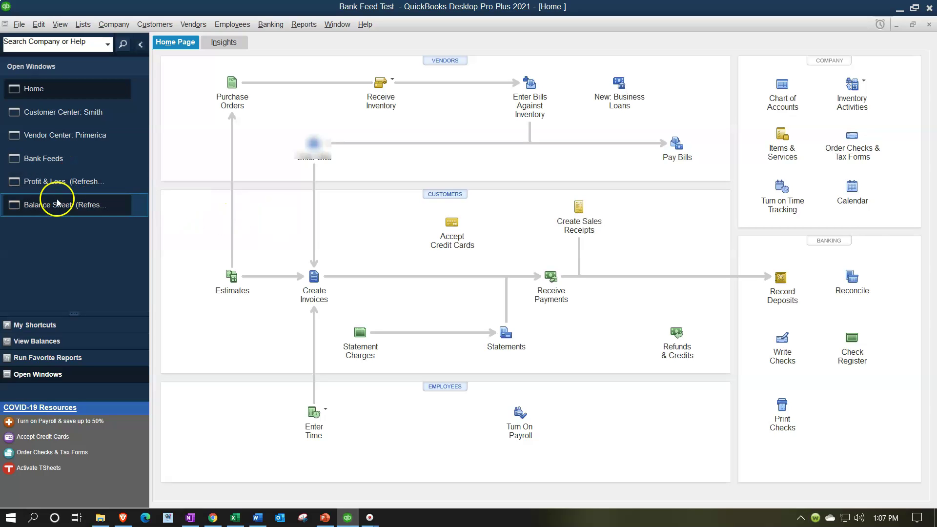
pyautogui.click(226, 132)
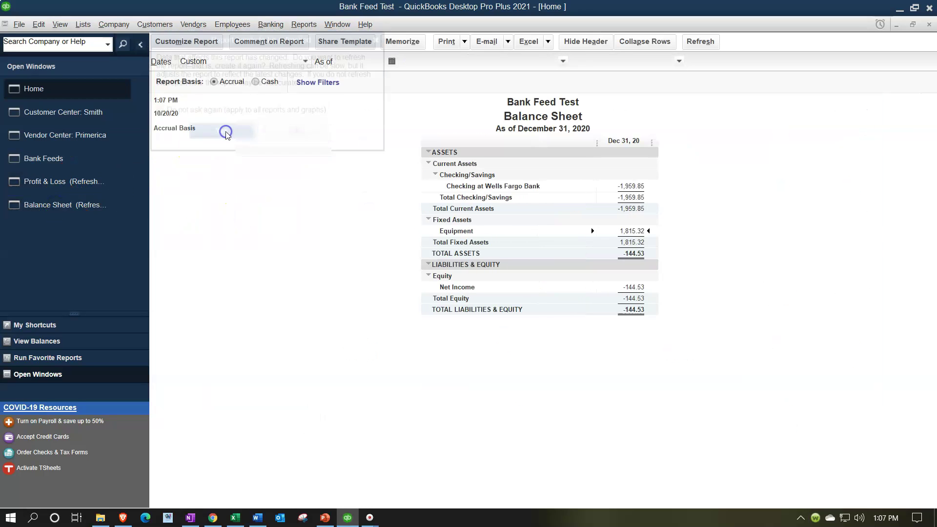
pyautogui.doubleClick(628, 185)
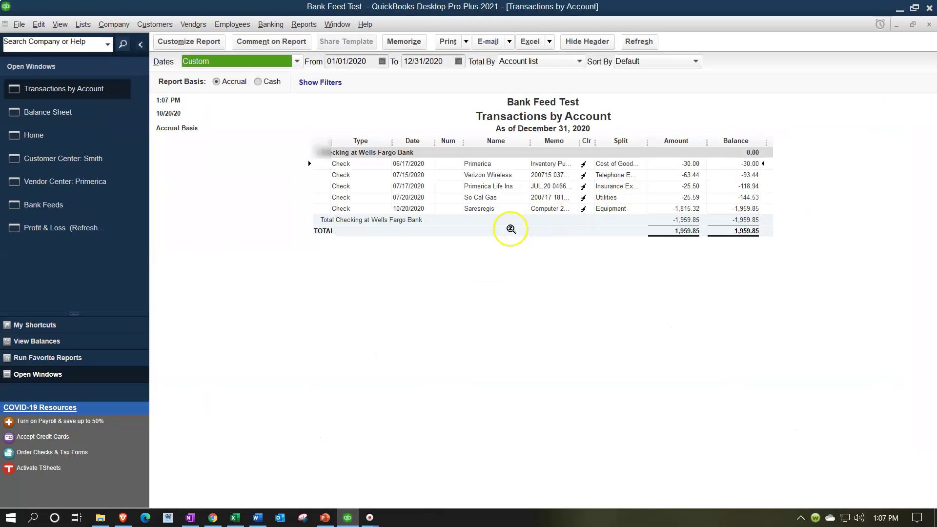
pyautogui.click(689, 186)
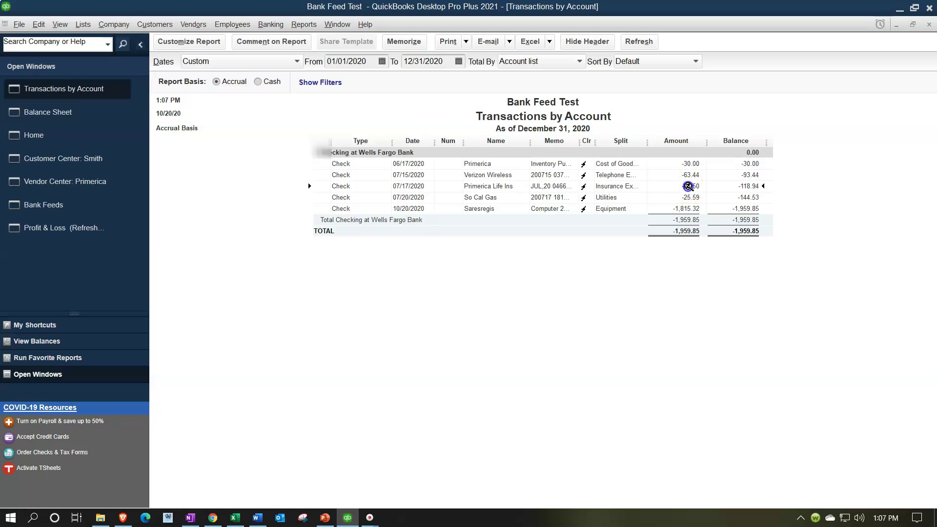
pyautogui.click(689, 163)
pyautogui.click(928, 27)
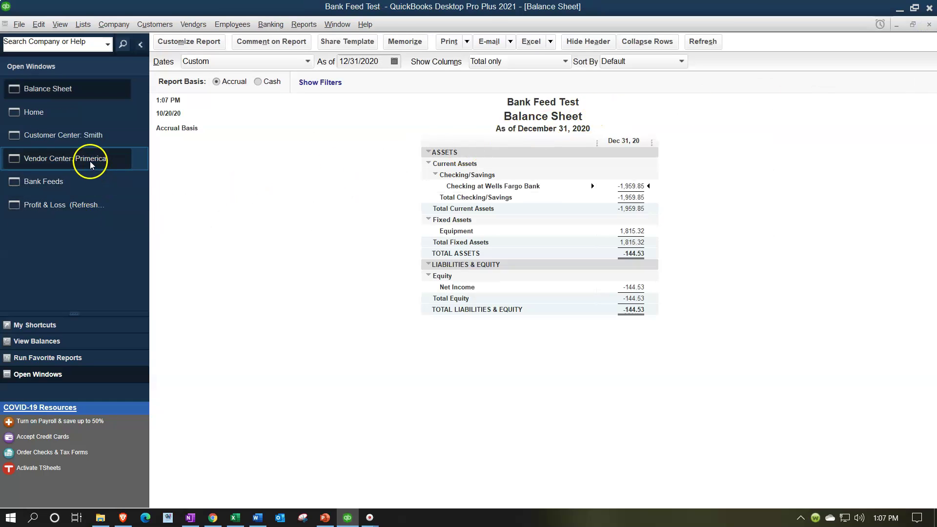
pyautogui.click(68, 203)
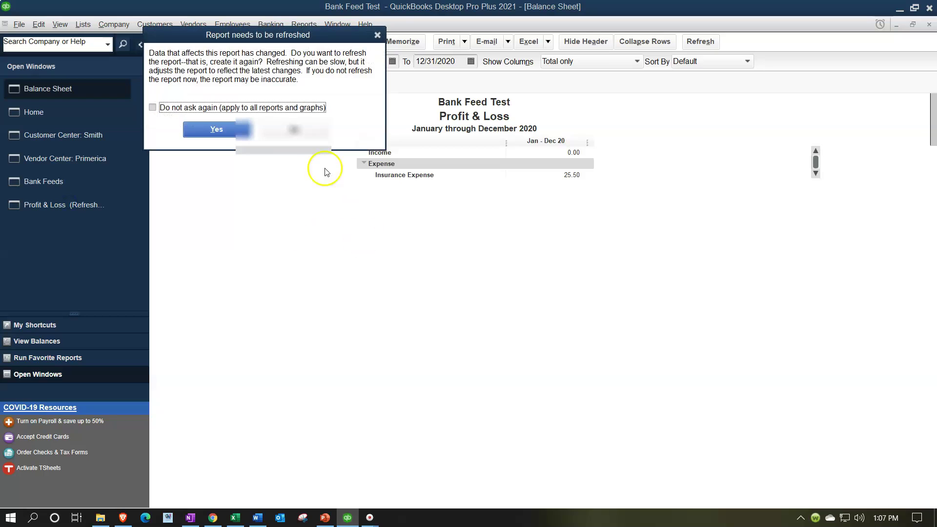
pyautogui.click(230, 129)
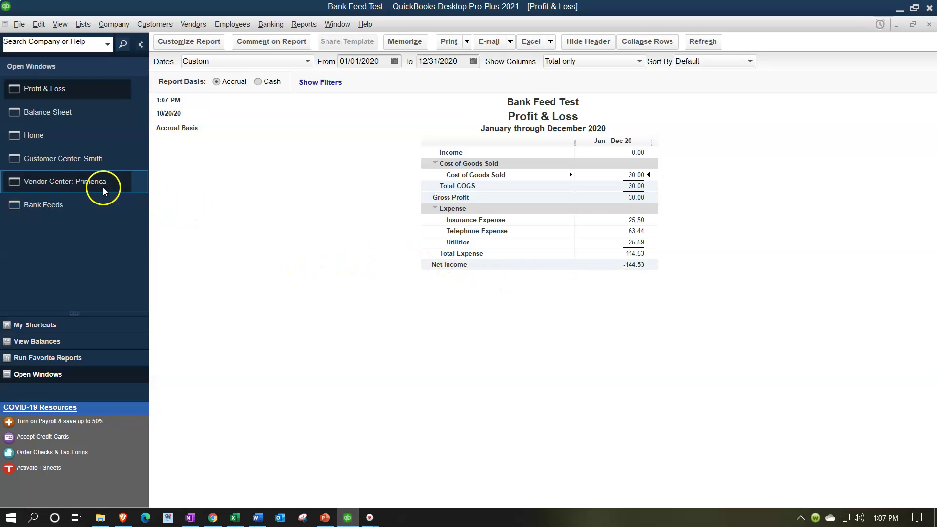
# - Return to the bank feeds and consult the FIFO inventory worksheet in Excel
pyautogui.click(78, 206)
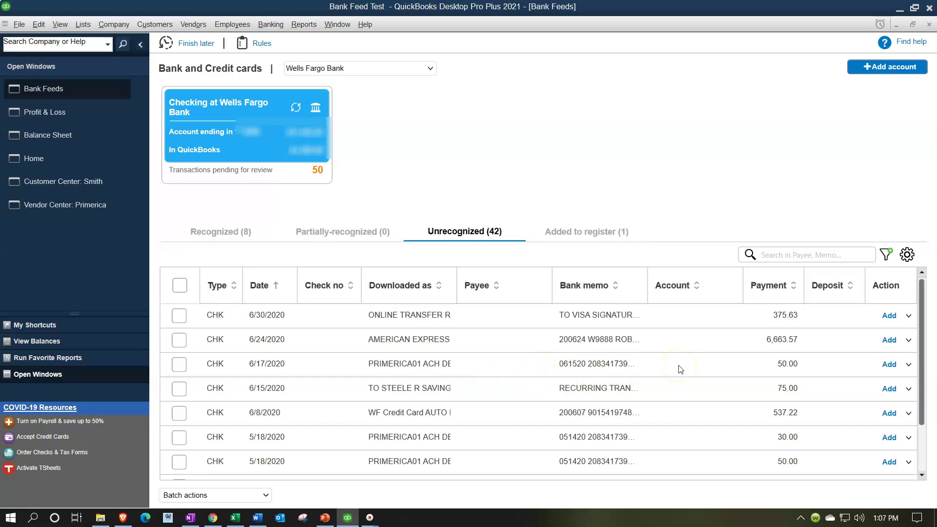
pyautogui.click(235, 518)
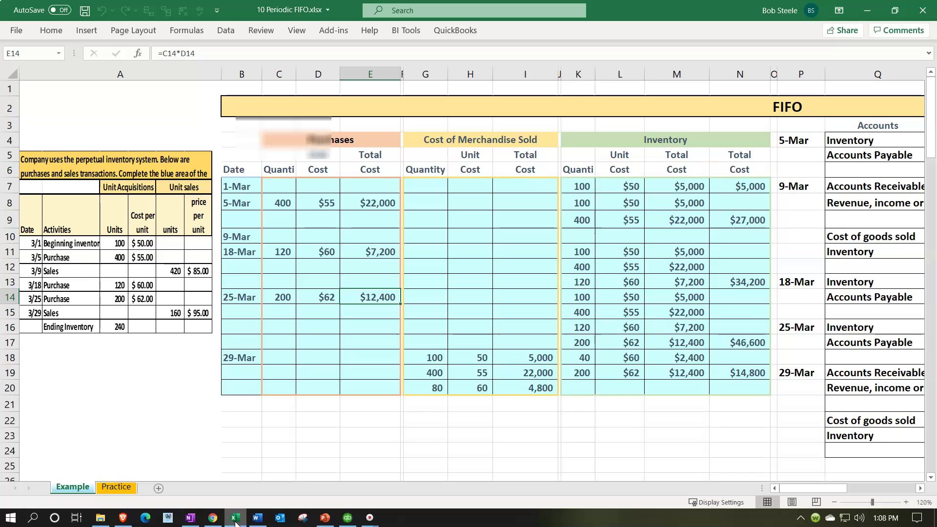
pyautogui.click(235, 519)
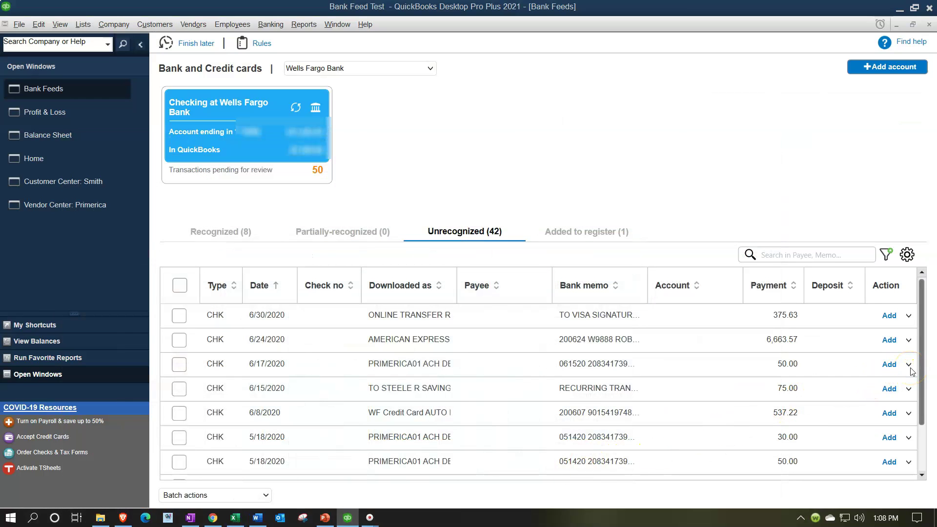
# - Assign Primerica as the payee of the unrecognized 6/17/2020 bank transaction for 50.00
pyautogui.click(909, 366)
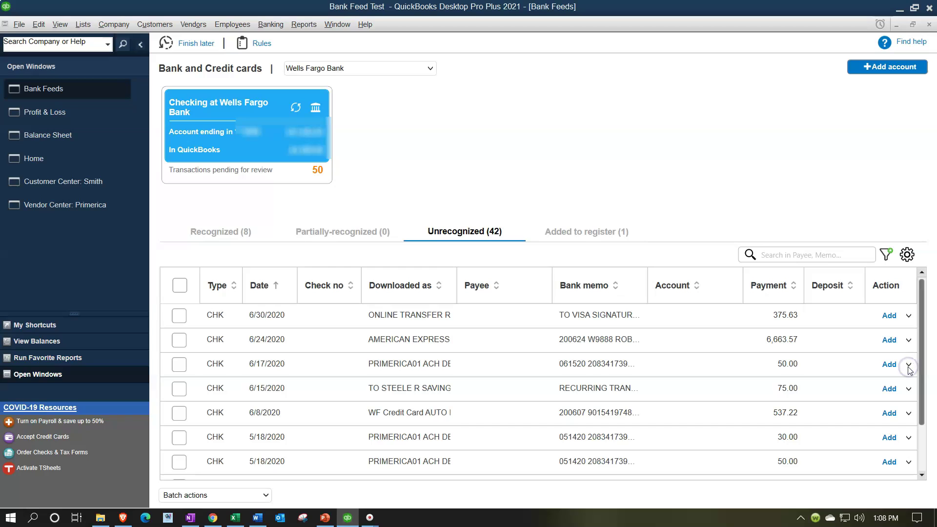
pyautogui.click(486, 372)
pyautogui.click(540, 365)
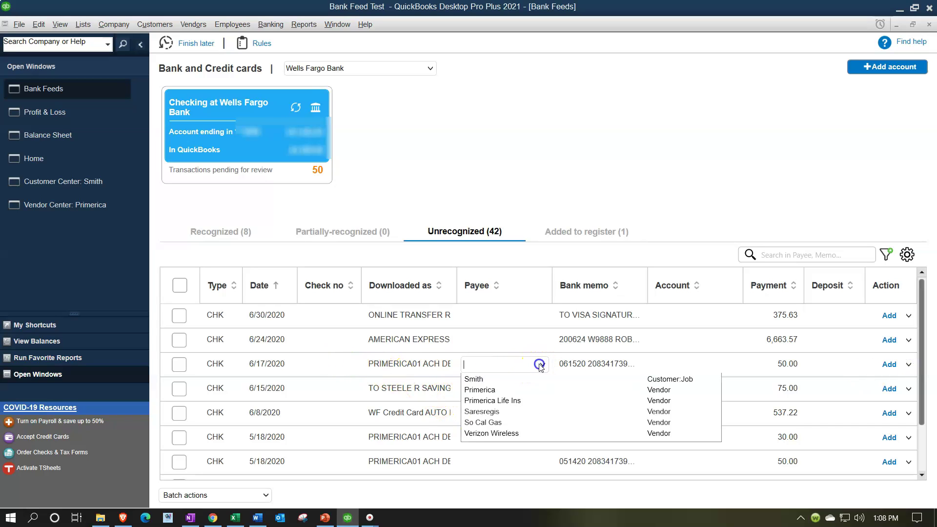
pyautogui.write('Primerica')
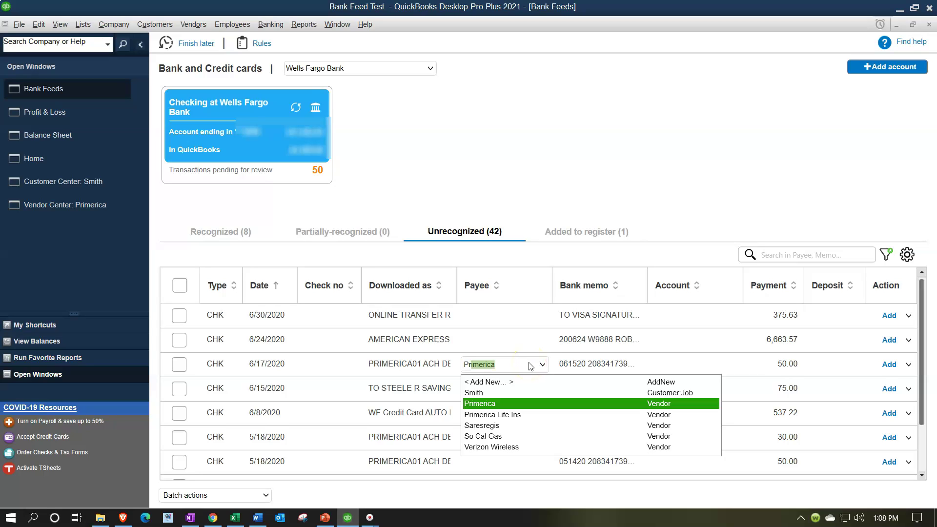
pyautogui.press('Tab')
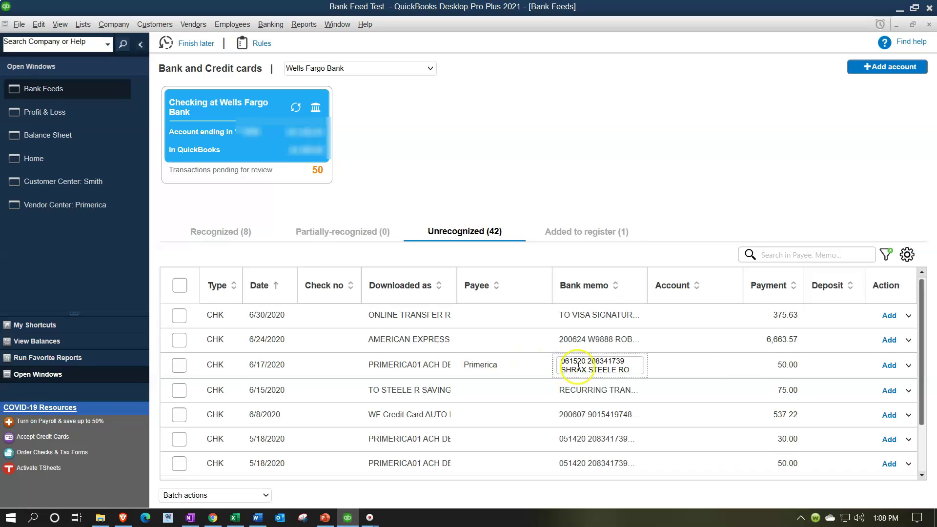
# - Create an Other Current Asset account named Inventory and assign it to the 6/17/2020 Primerica transaction
pyautogui.click(702, 367)
pyautogui.click(734, 364)
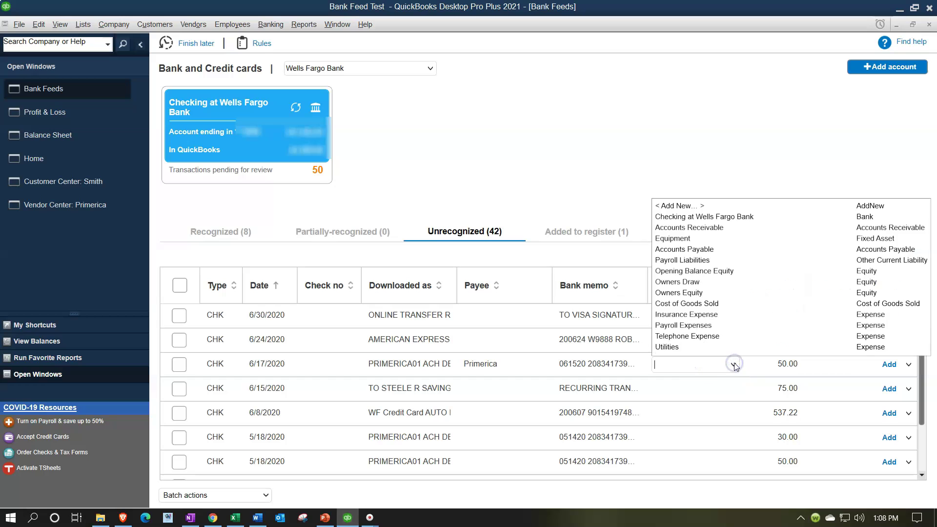
pyautogui.click(690, 207)
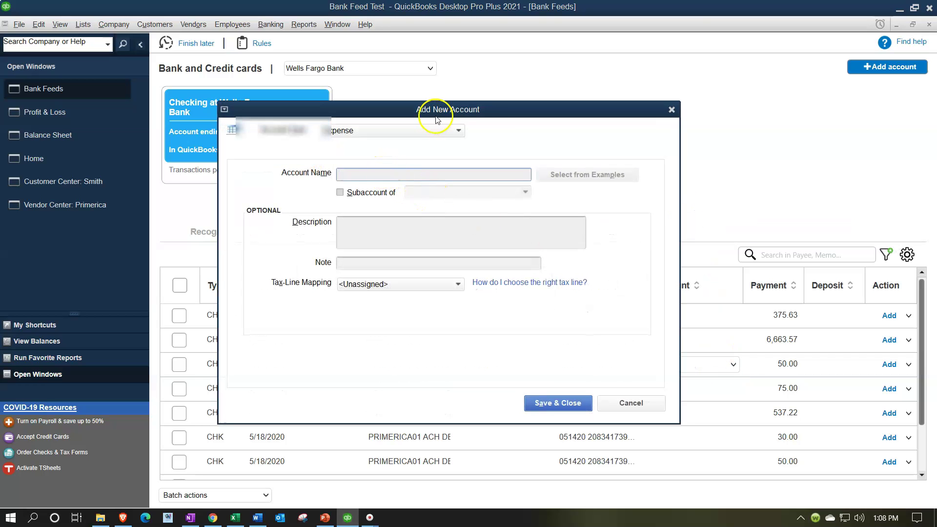
pyautogui.click(458, 130)
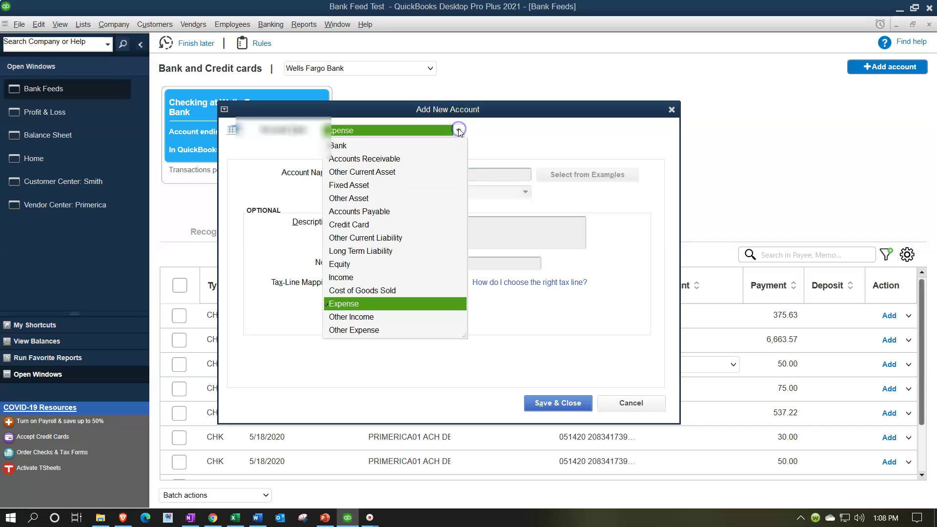
pyautogui.click(395, 175)
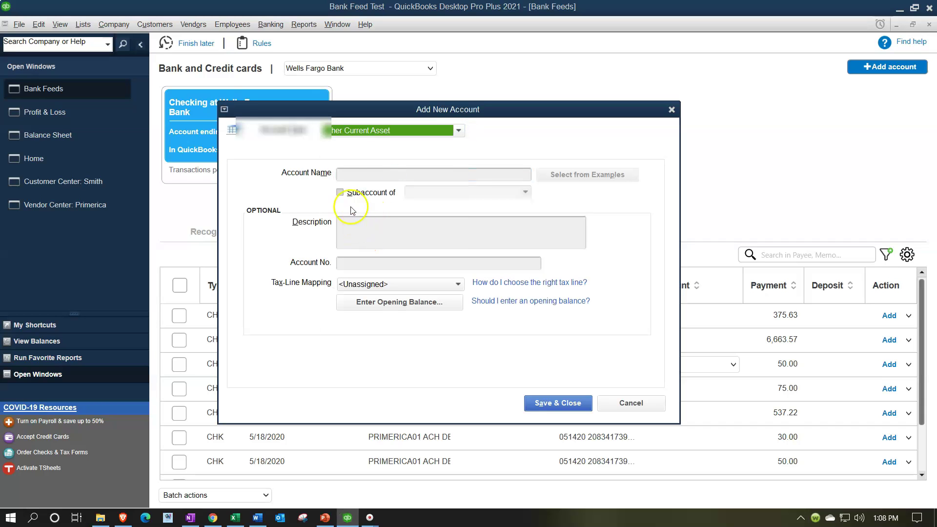
pyautogui.click(350, 177)
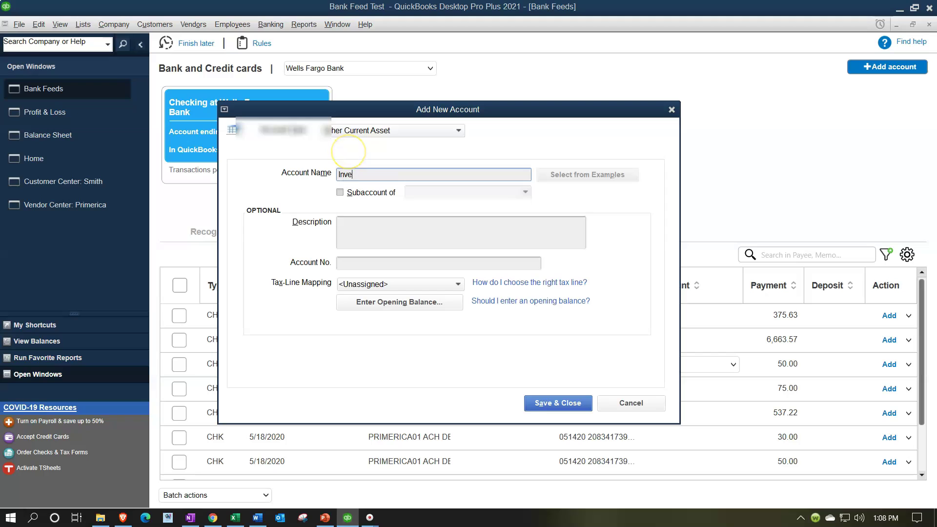
pyautogui.press('Tab')
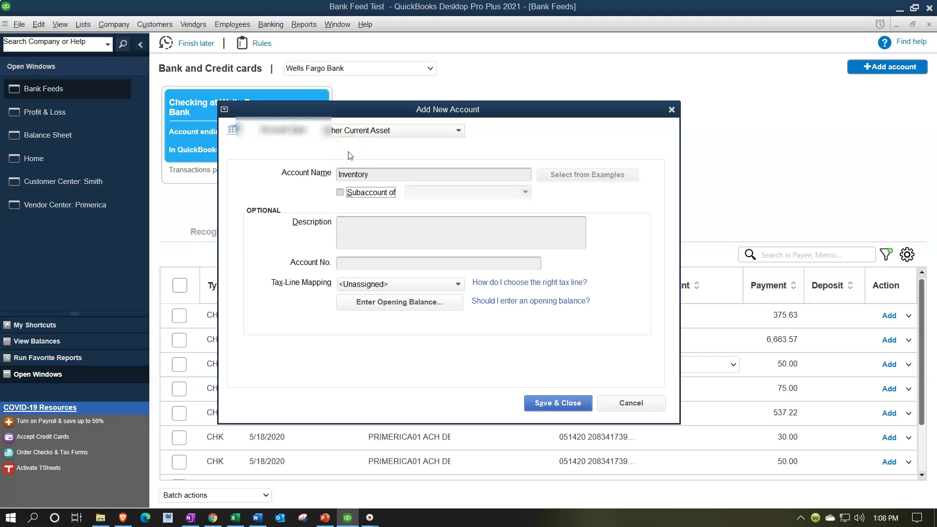
pyautogui.click(544, 405)
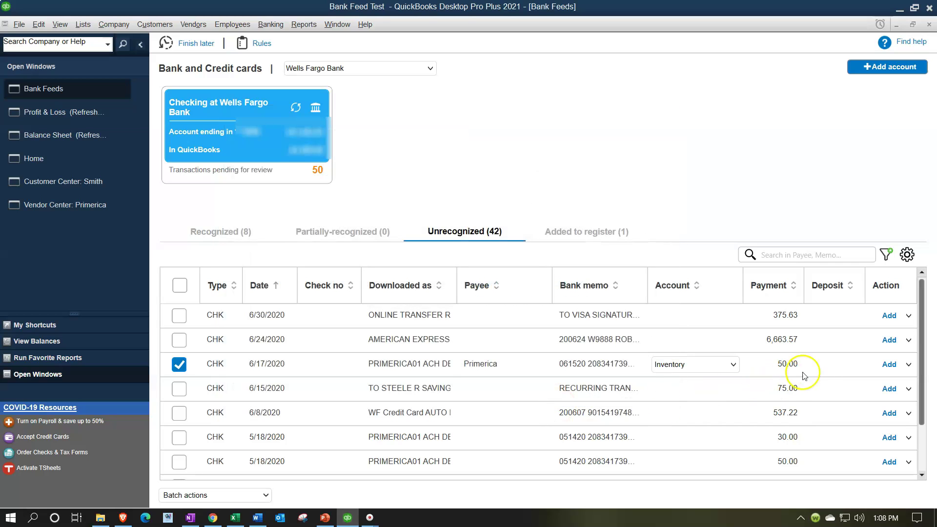
# - Open the additional details of the 6/17/2020 Primerica transaction and replace its memo with "Inventory Units"
pyautogui.click(908, 364)
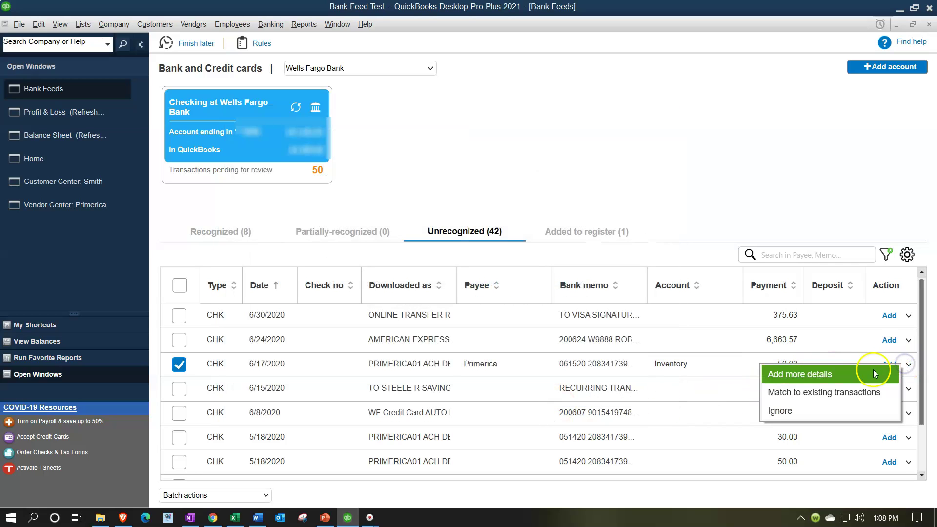
pyautogui.click(872, 370)
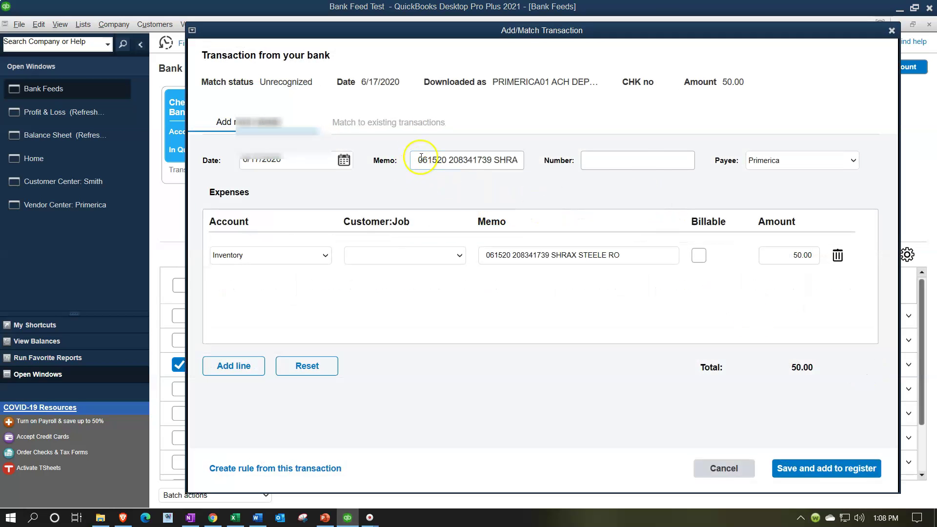
pyautogui.moveTo(418, 160); pyautogui.dragTo(650, 161)
pyautogui.write('Inventor')
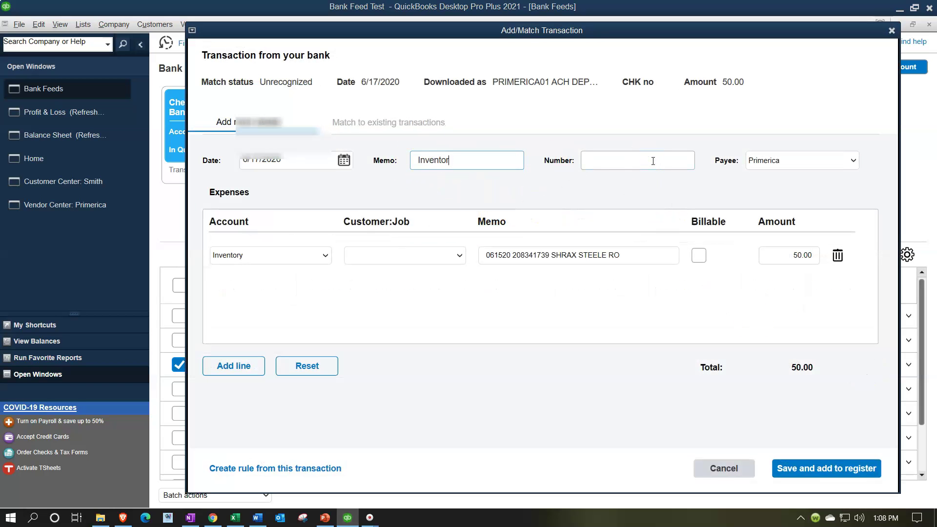
pyautogui.write('y Units')
# - Replace the expense line's memo with "Unintory Units" and save the transaction to the register, accepting its past date
pyautogui.moveTo(630, 256); pyautogui.dragTo(386, 241)
pyautogui.write('U')
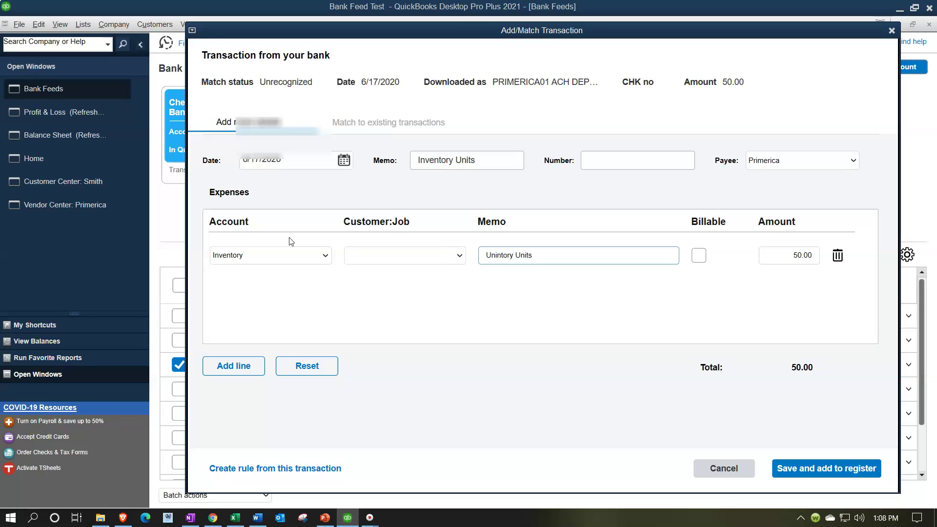
pyautogui.click(805, 473)
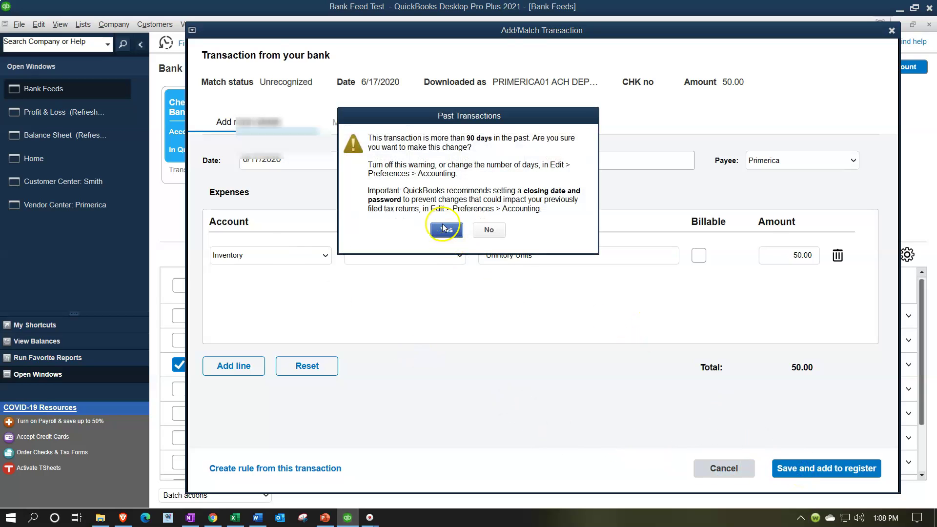
pyautogui.click(444, 229)
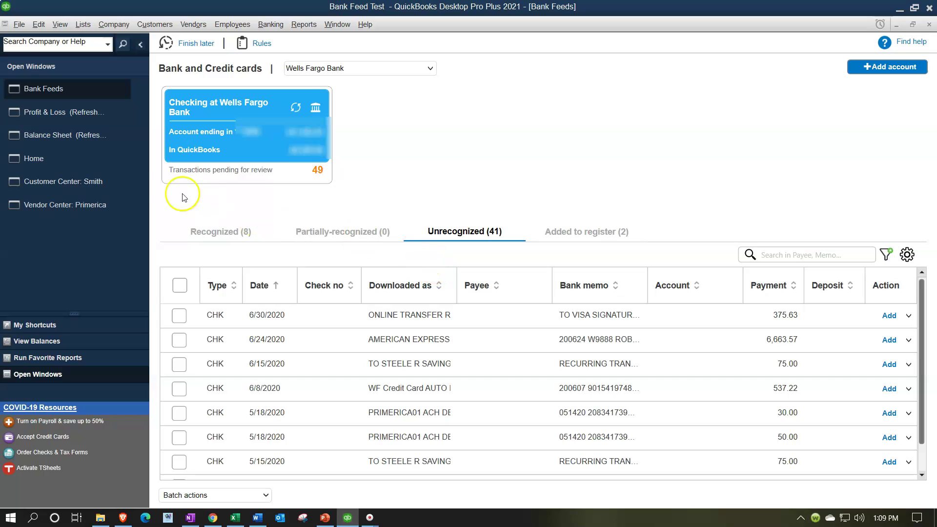
# - Refresh the Balance Sheet and examine the inventory purchase among the Wells Fargo checking account's transactions
pyautogui.click(63, 140)
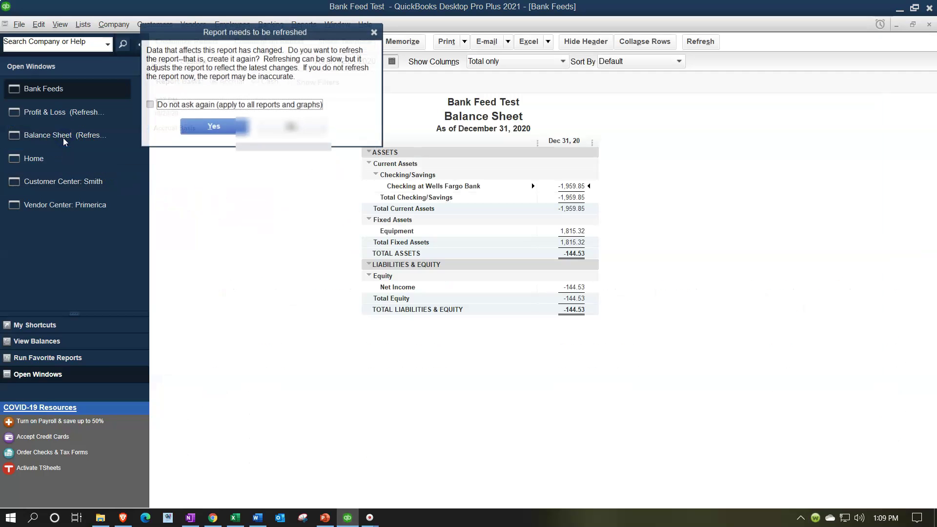
pyautogui.click(217, 127)
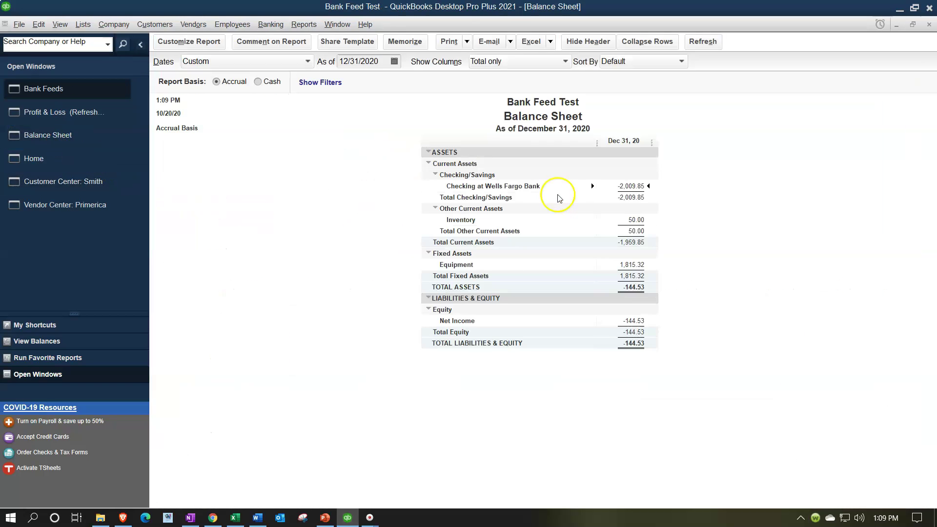
pyautogui.doubleClick(629, 186)
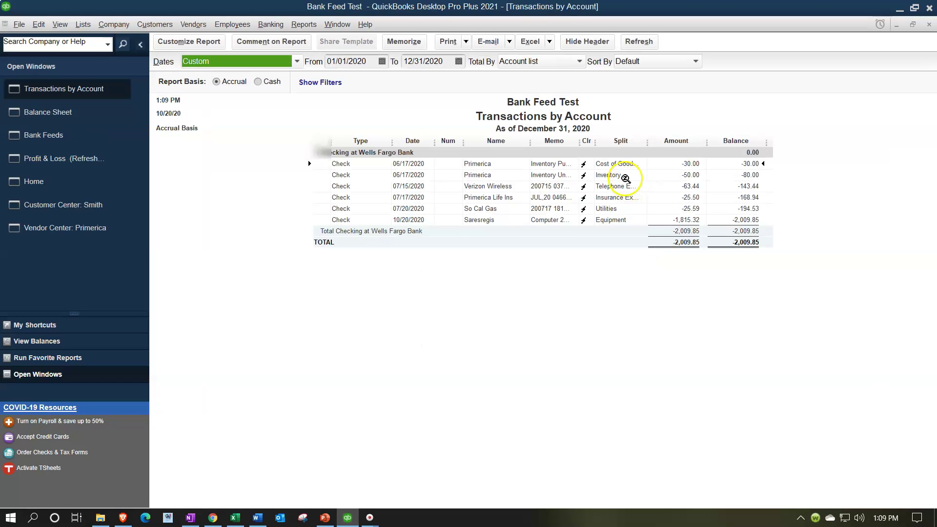
pyautogui.click(625, 178)
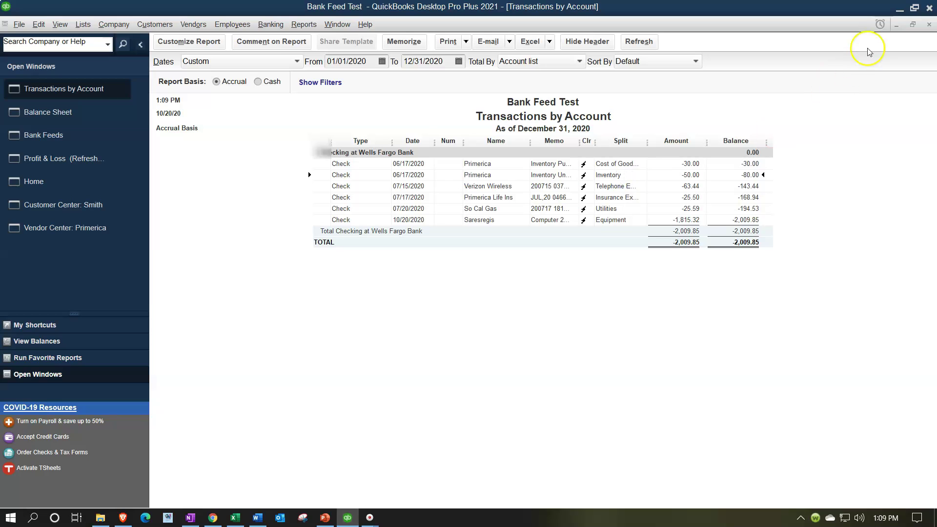
# - Return to the Balance Sheet and examine the transactions behind the Inventory balance
pyautogui.click(928, 25)
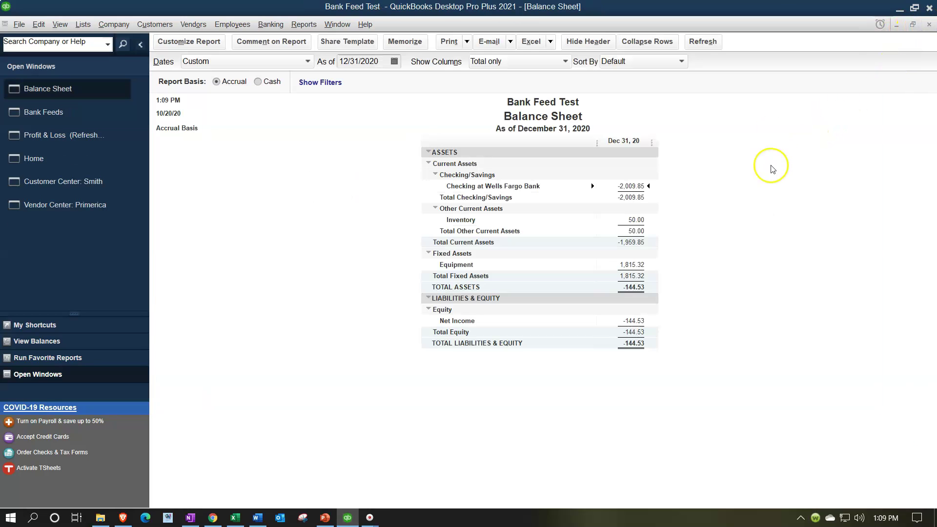
pyautogui.click(636, 219)
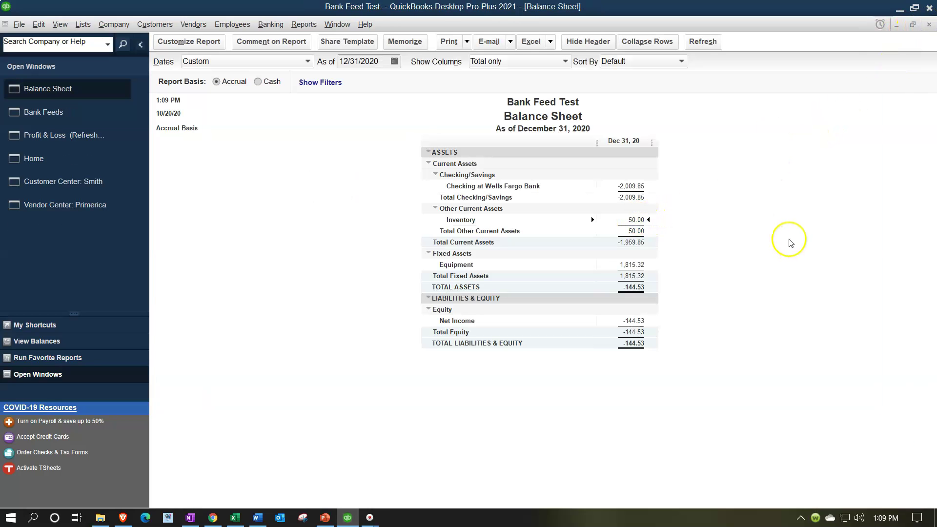
pyautogui.doubleClick(637, 220)
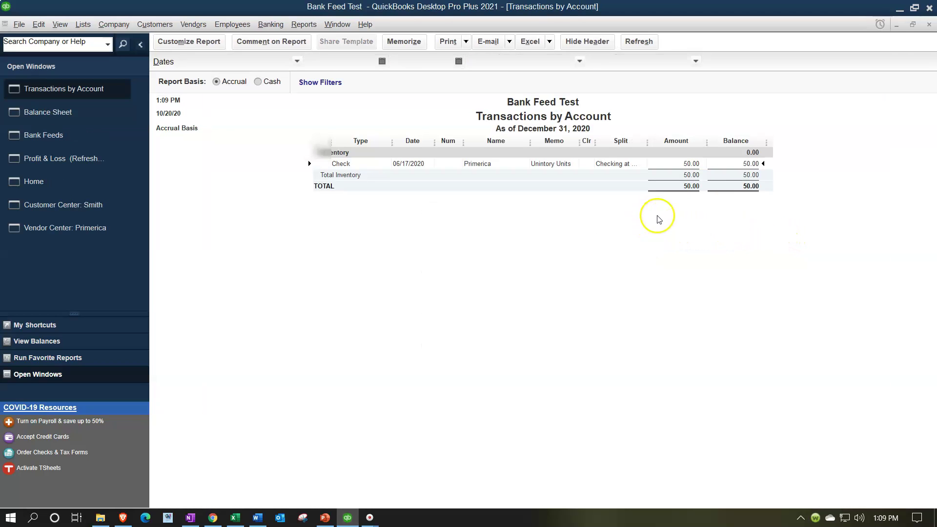
pyautogui.click(926, 25)
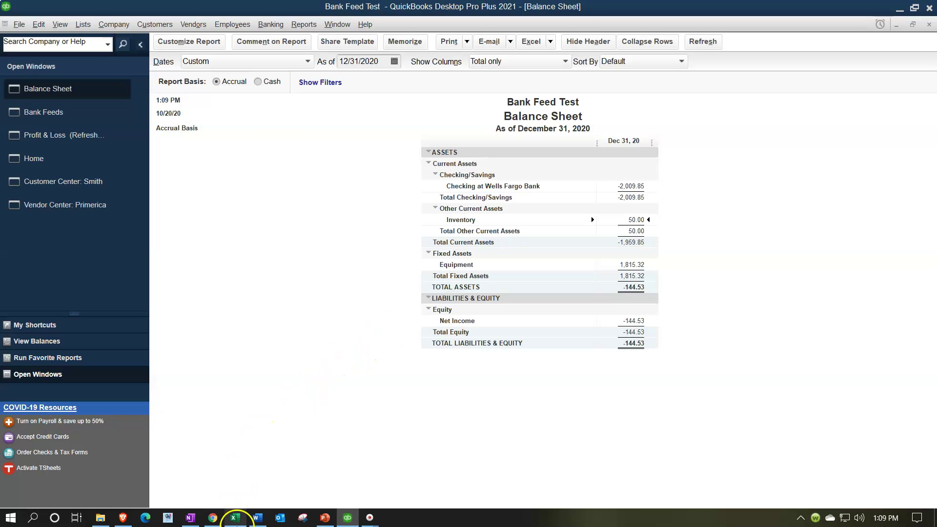
# - Switch to Excel and examine the FIFO inventory example in 10 Periodic FIFO.xlsx, then return to QuickBooks
pyautogui.click(235, 518)
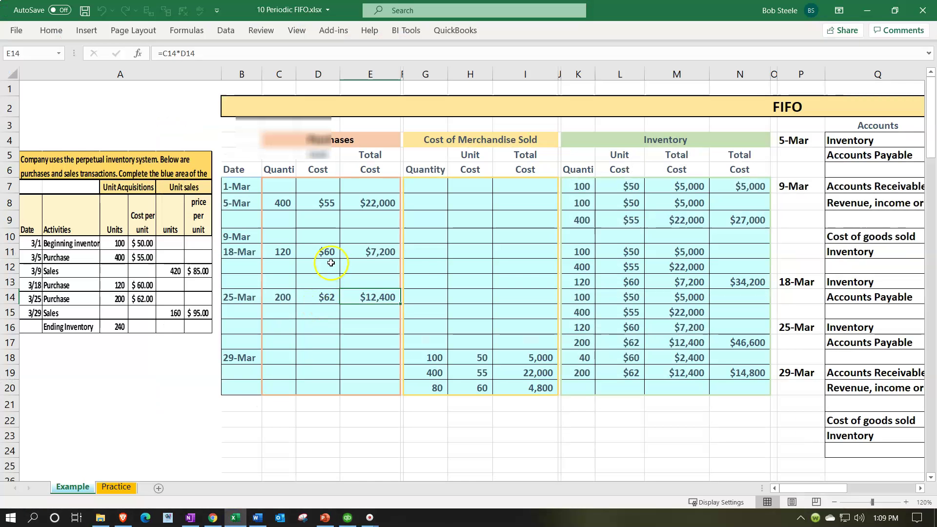
pyautogui.click(424, 252)
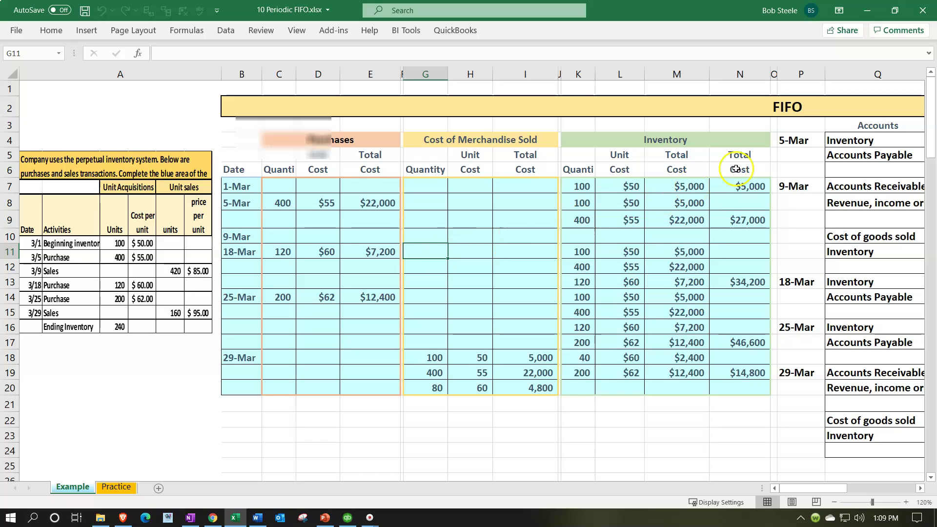
pyautogui.click(862, 15)
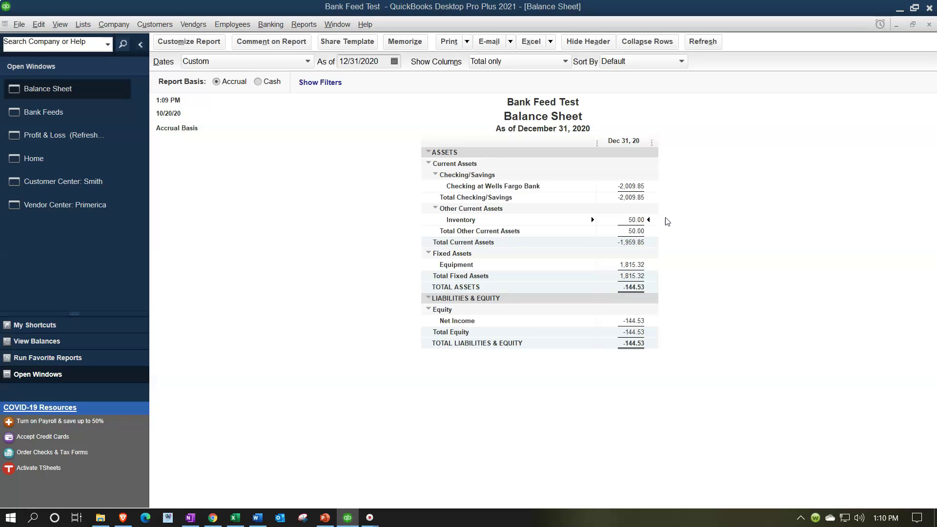
# - From the home page, check in the Items & Inventory company preferences that inventory and purchase orders are active
pyautogui.click(81, 170)
pyautogui.click(80, 170)
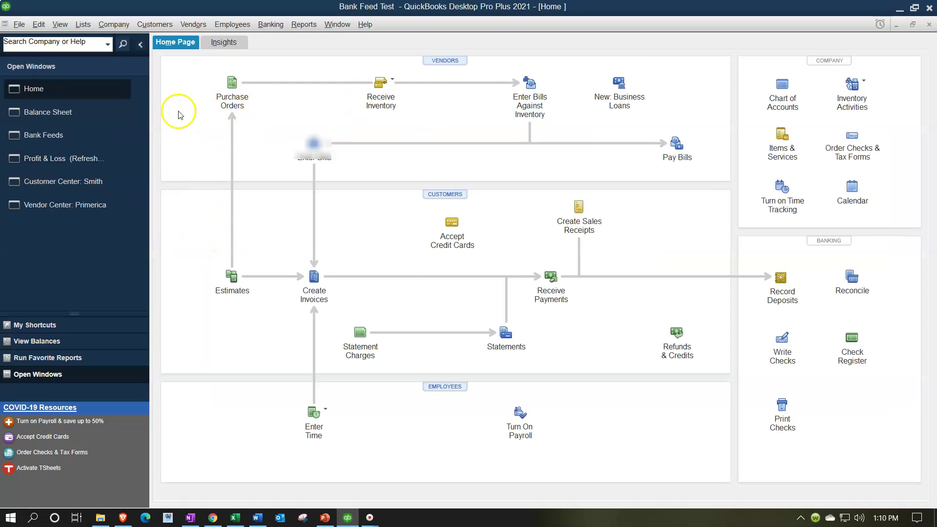
pyautogui.click(39, 24)
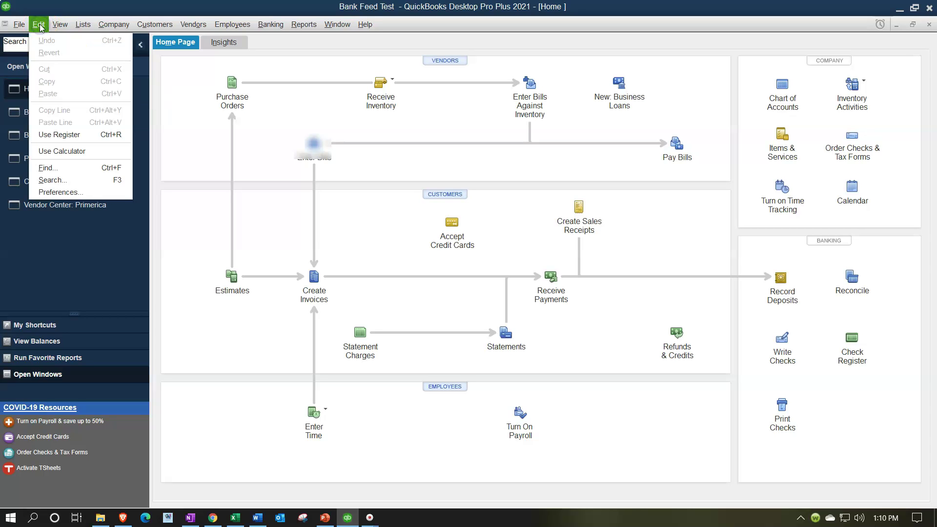
pyautogui.click(52, 193)
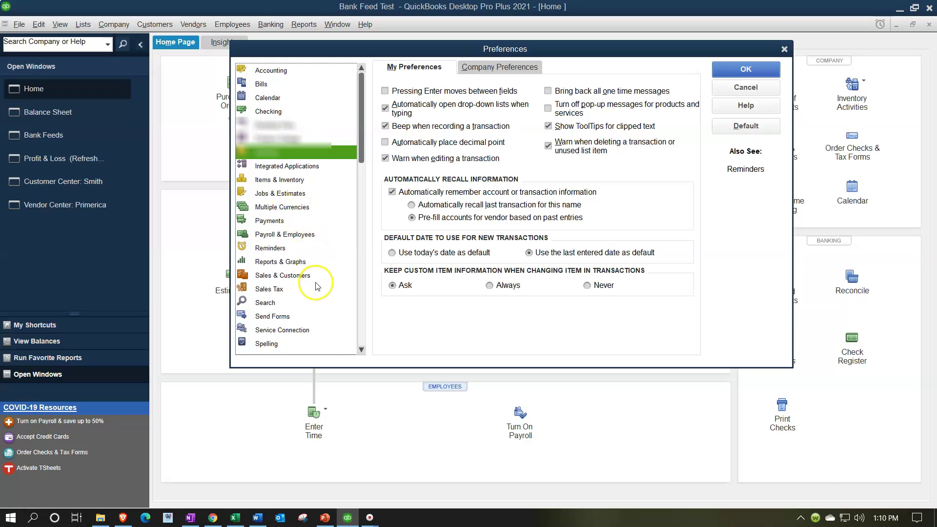
pyautogui.click(273, 180)
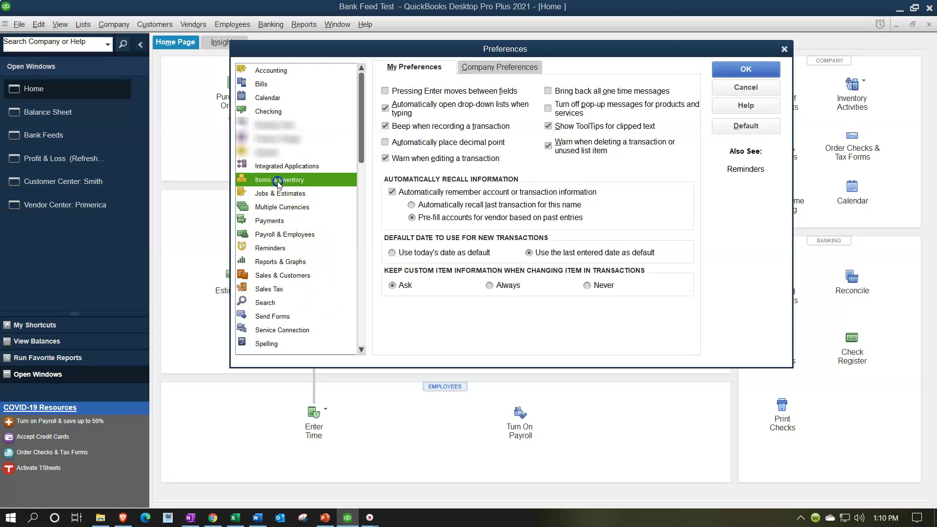
pyautogui.click(481, 71)
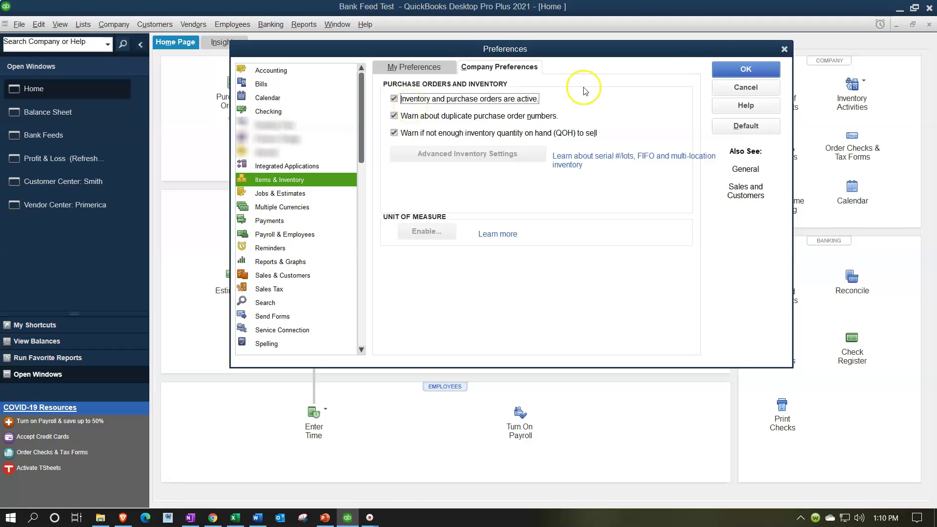
pyautogui.click(758, 68)
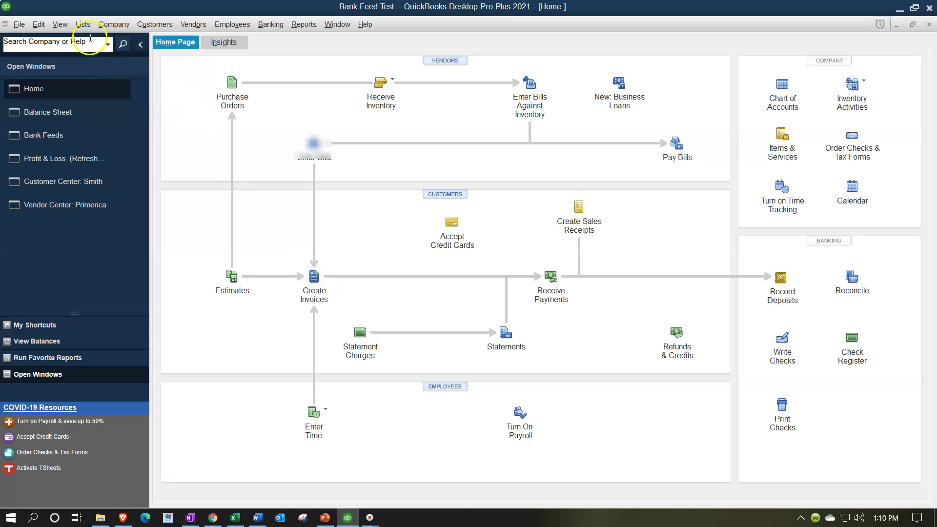
# - Start a new Inventory Part in the Item List, with "Unit 1" as its name and purchase description
pyautogui.click(83, 24)
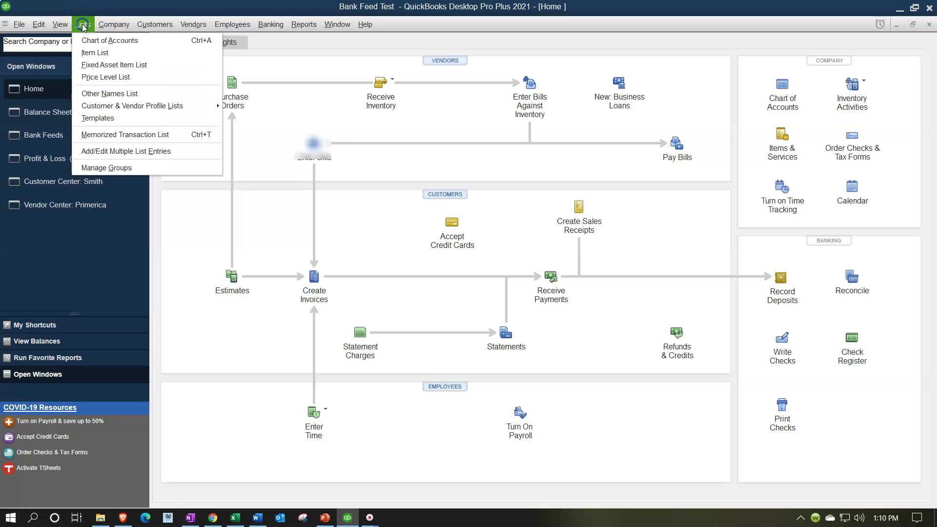
pyautogui.click(118, 54)
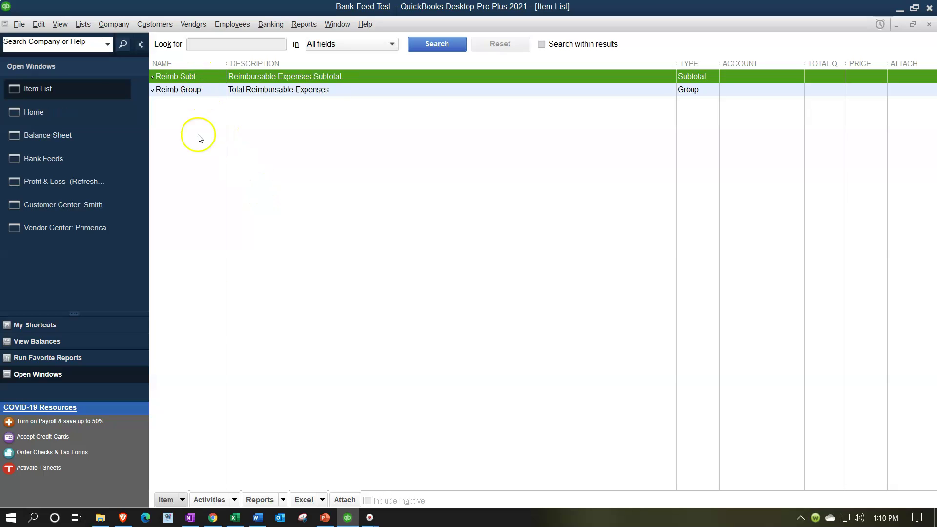
pyautogui.click(182, 499)
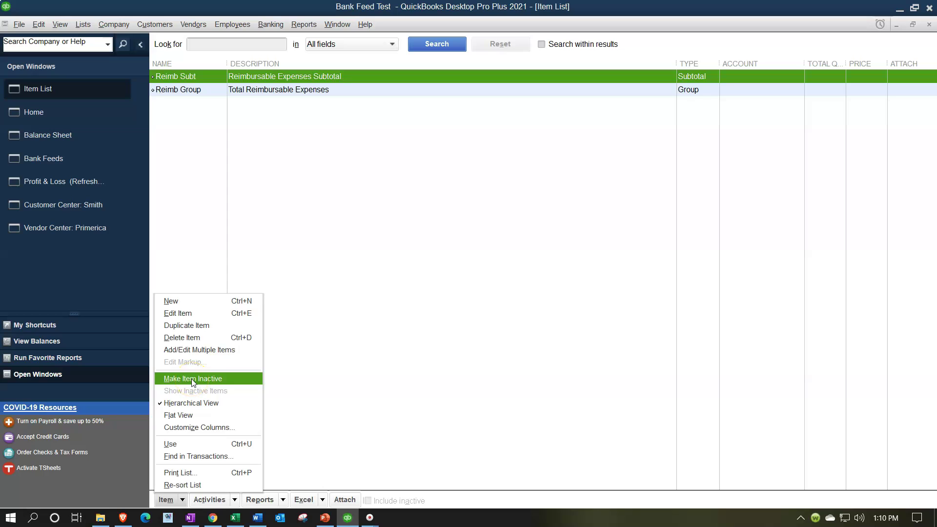
pyautogui.click(187, 300)
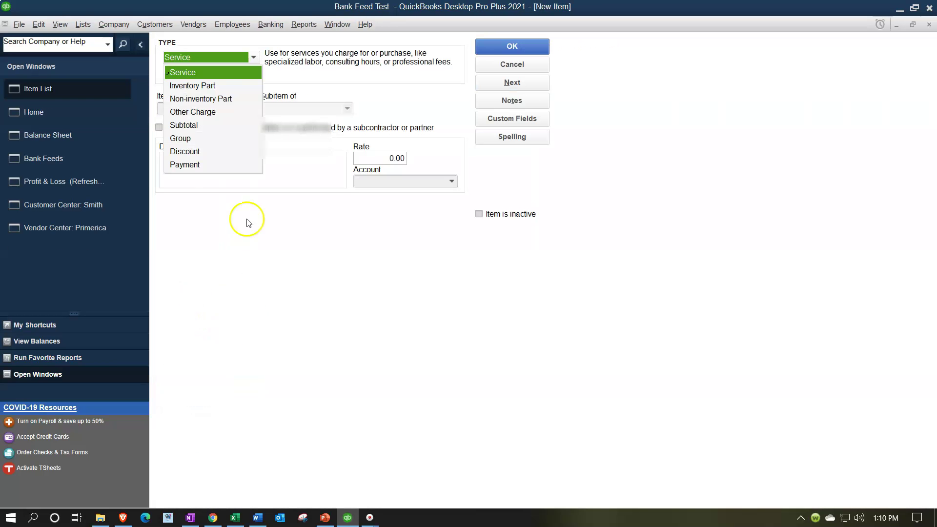
pyautogui.click(217, 87)
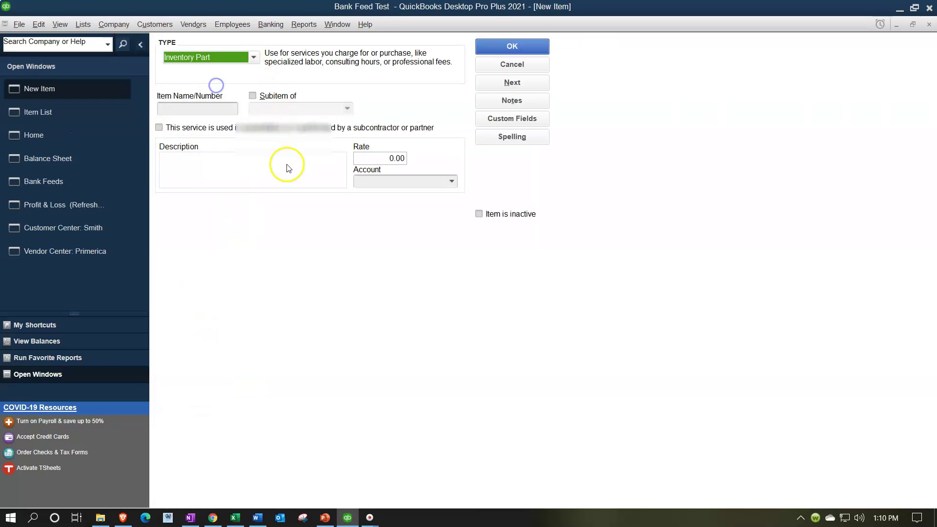
pyautogui.press('Tab')
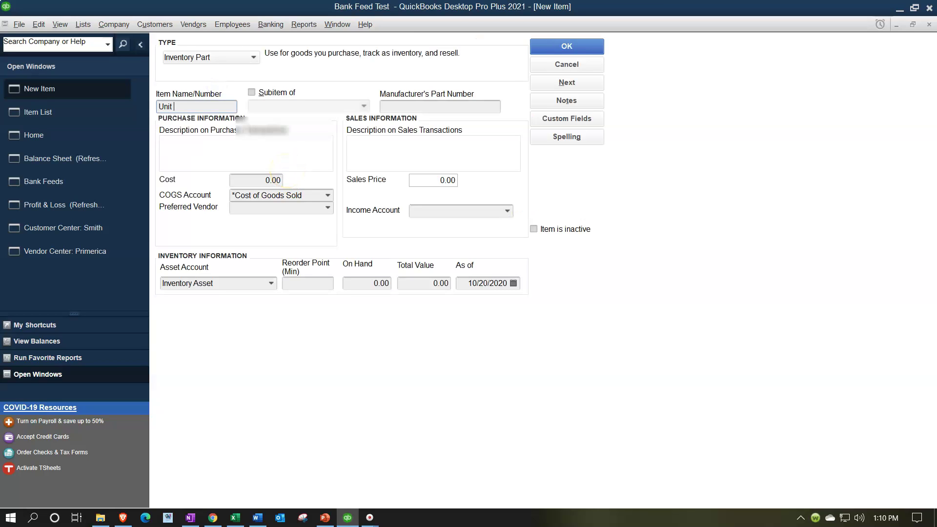
pyautogui.write('Unit 1')
pyautogui.press('Tab')
pyautogui.press('Tab')
pyautogui.press('Tab')
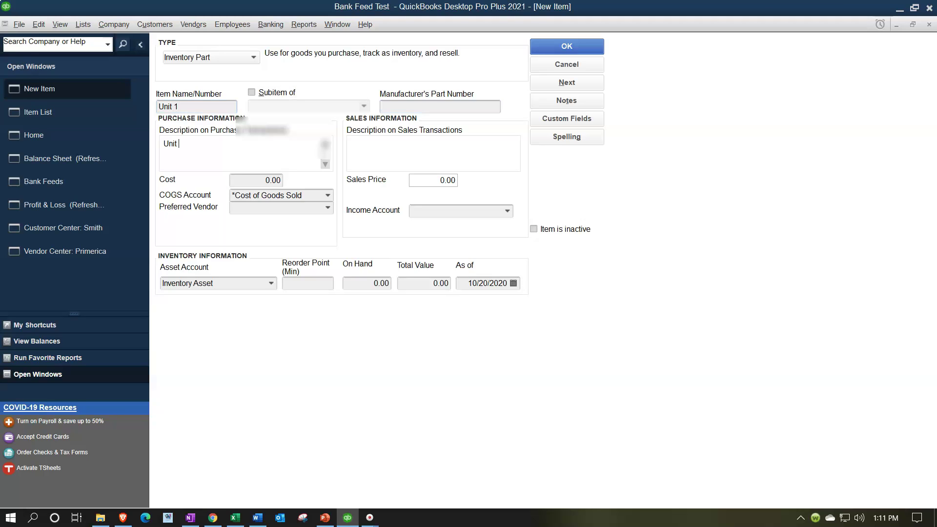
pyautogui.press('Tab')
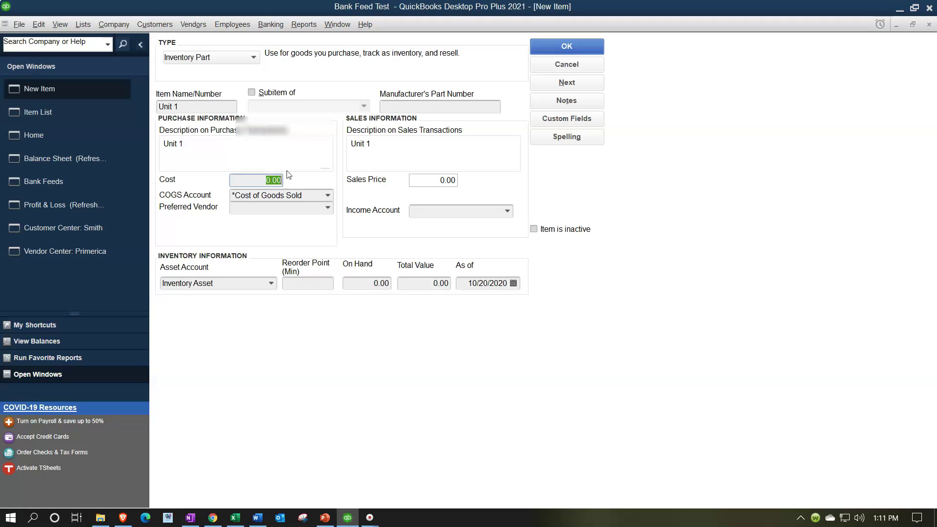
# - Set the item's cost to 50.00 and its preferred vendor to Primerica, keeping *Cost of Goods Sold as the COGS account
pyautogui.write('50')
pyautogui.press('Tab')
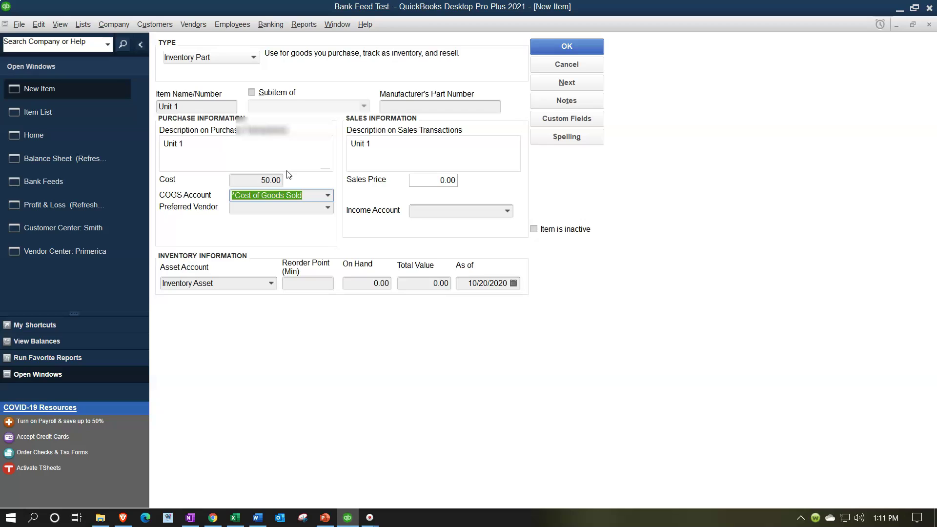
pyautogui.click(314, 209)
pyautogui.write('Primerica')
pyautogui.press('Tab')
pyautogui.press('Tab')
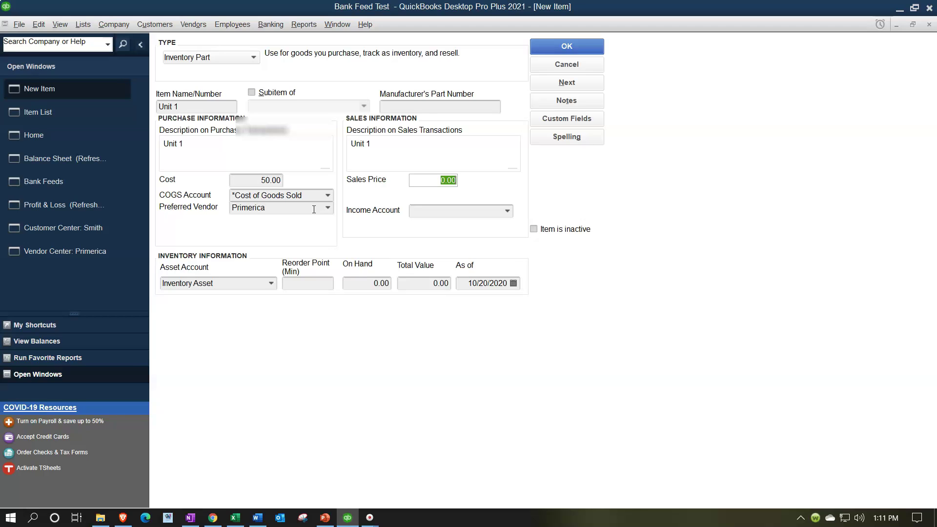
# - Set the sales price to 80.00, create an income account named Sales for the item, and save it
pyautogui.press('Tab')
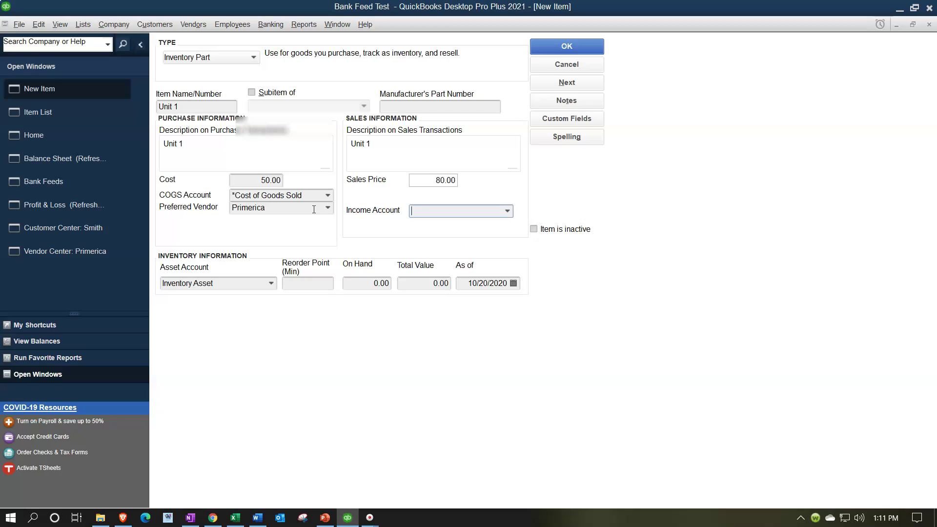
pyautogui.click(427, 204)
pyautogui.click(507, 211)
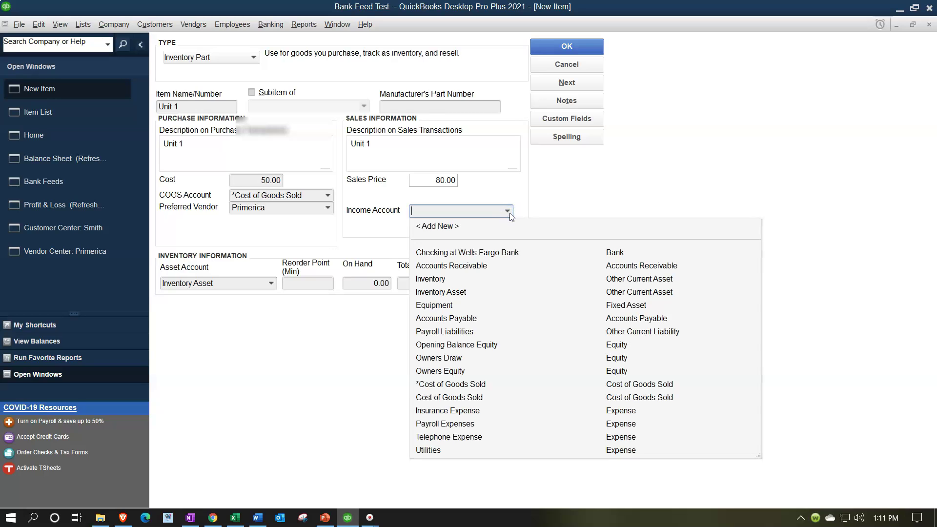
pyautogui.click(459, 227)
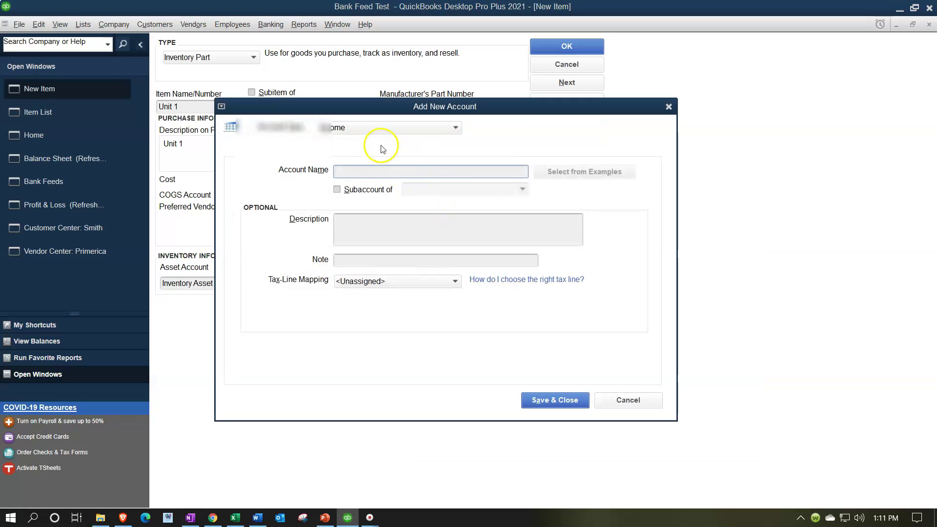
pyautogui.press('Tab')
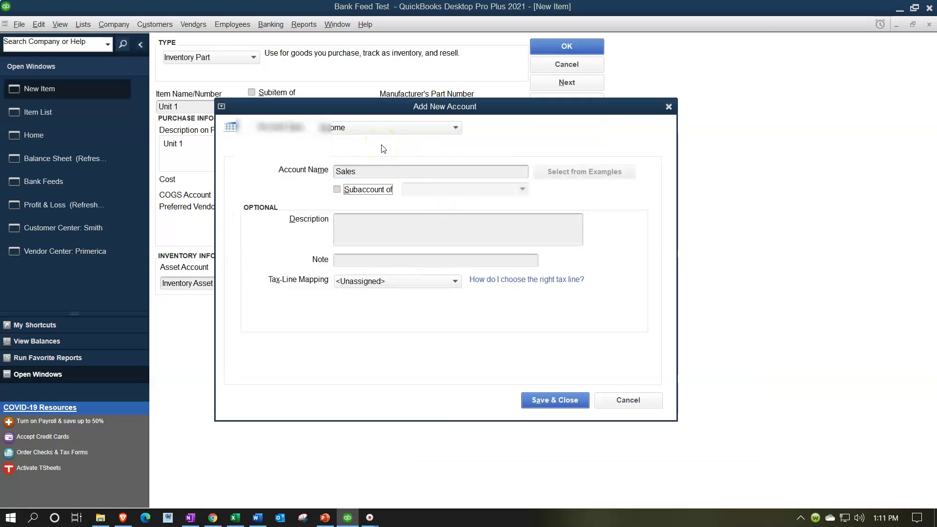
pyautogui.click(537, 400)
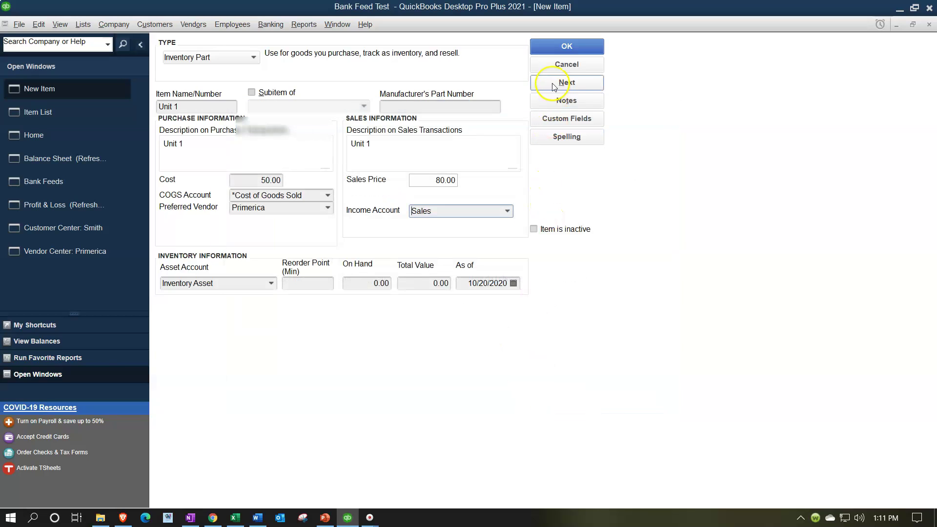
pyautogui.click(549, 50)
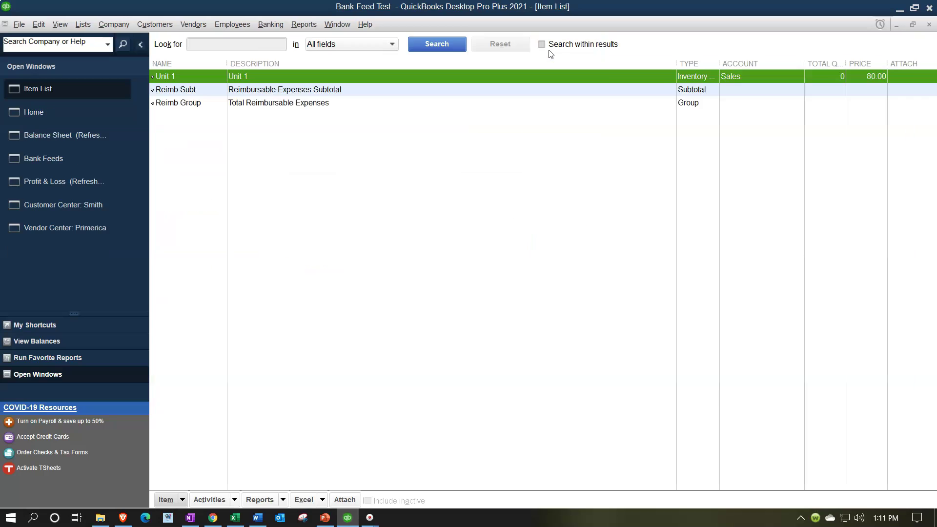
pyautogui.click(928, 24)
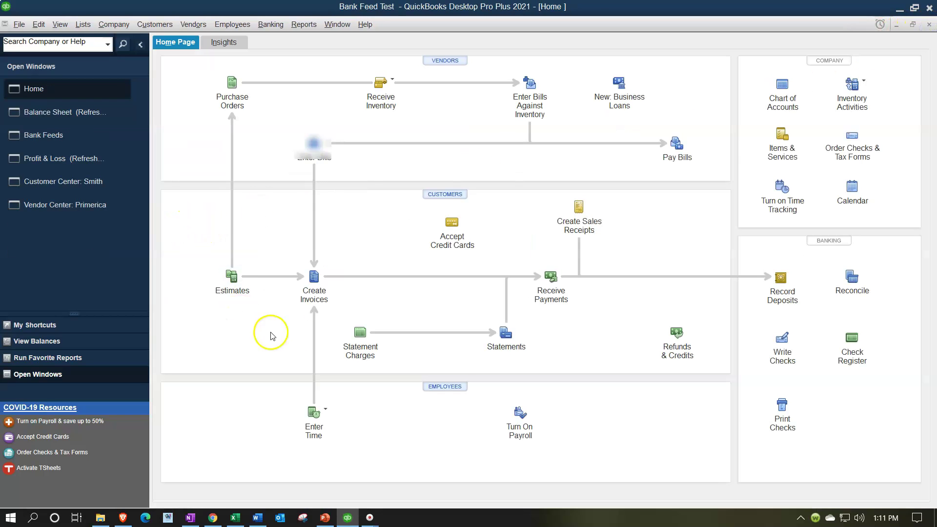
# - Try out Unit 1 as the item on a new customer invoice, and discard the invoice without recording it
pyautogui.click(316, 292)
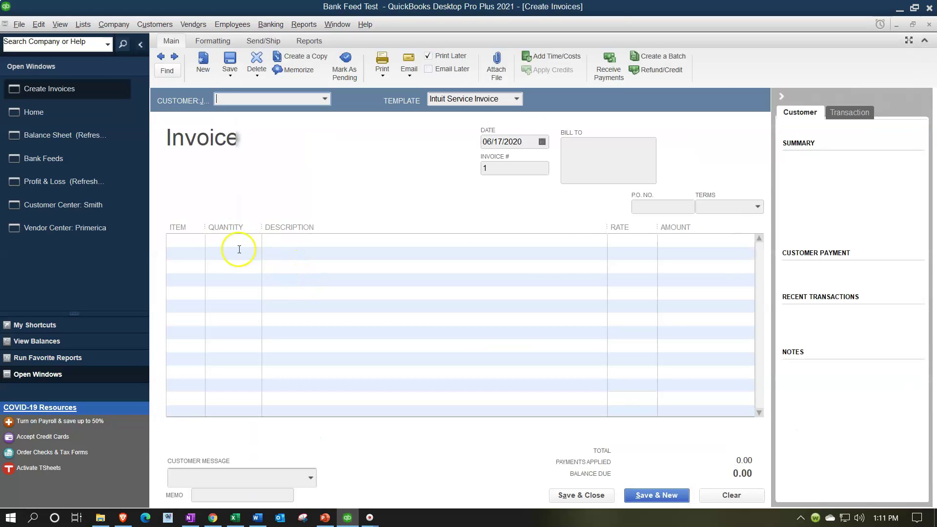
pyautogui.click(198, 239)
pyautogui.write('Unit 1')
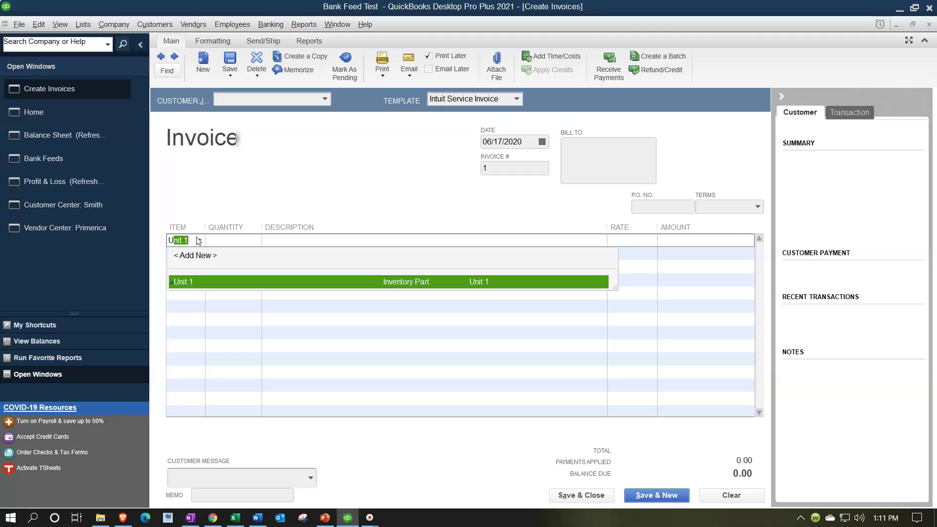
pyautogui.press('Tab')
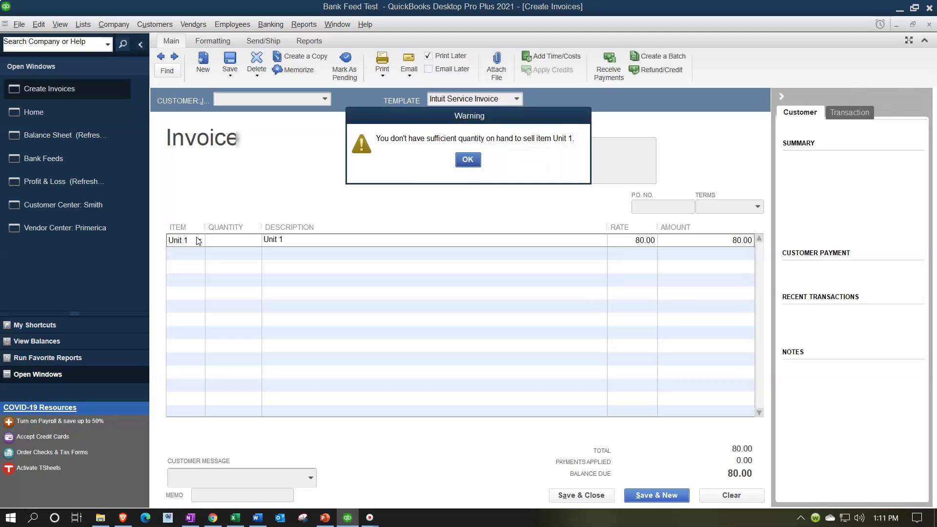
pyautogui.click(467, 159)
pyautogui.click(634, 240)
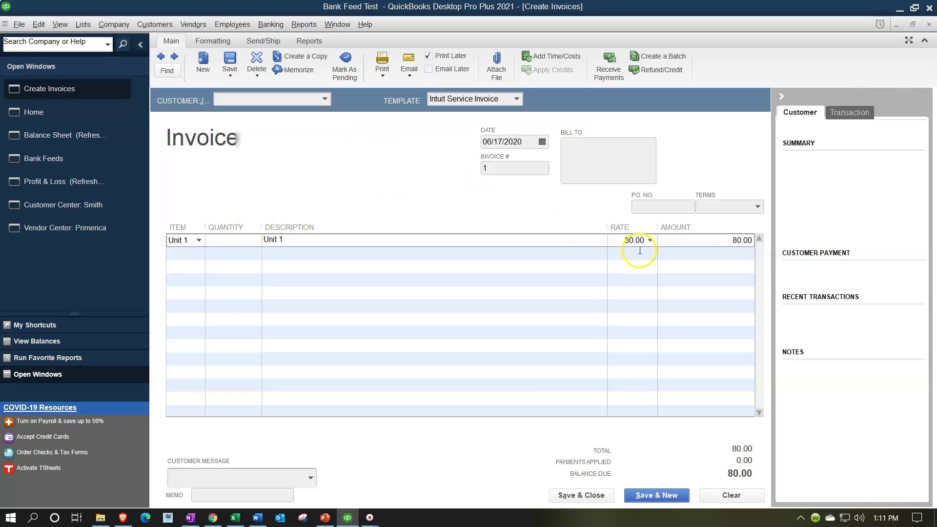
pyautogui.click(928, 27)
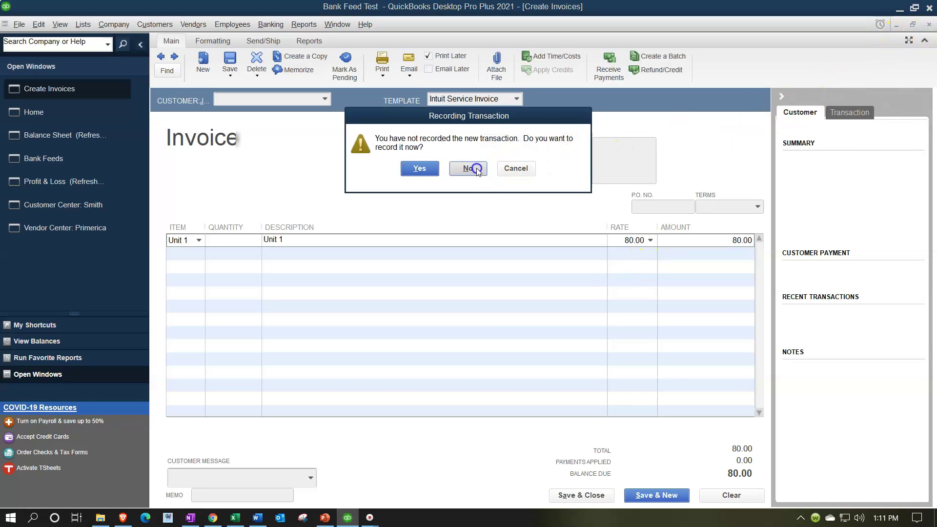
pyautogui.click(476, 170)
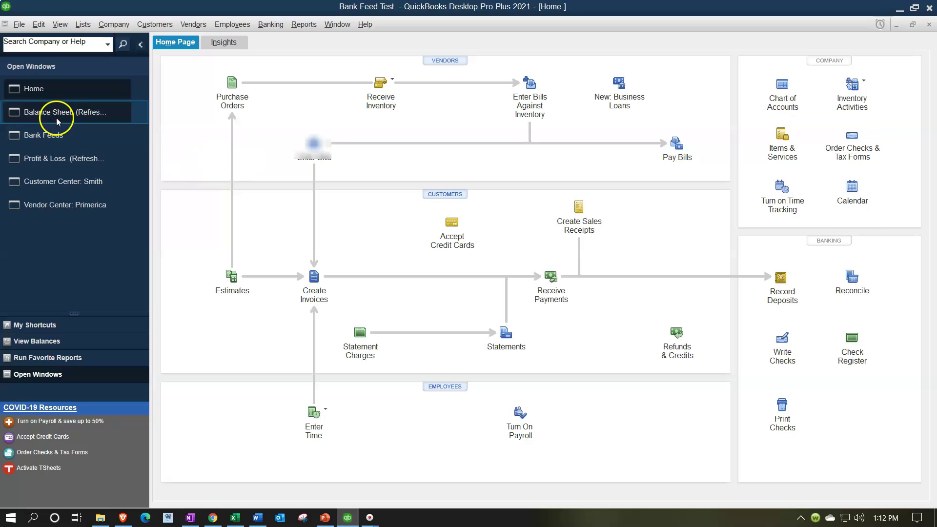
# - Check Inventory on the Balance Sheet, and review the add details of the 5/18/2020 Primerica bank feed payment of 50.00 without saving
pyautogui.click(57, 121)
pyautogui.click(220, 123)
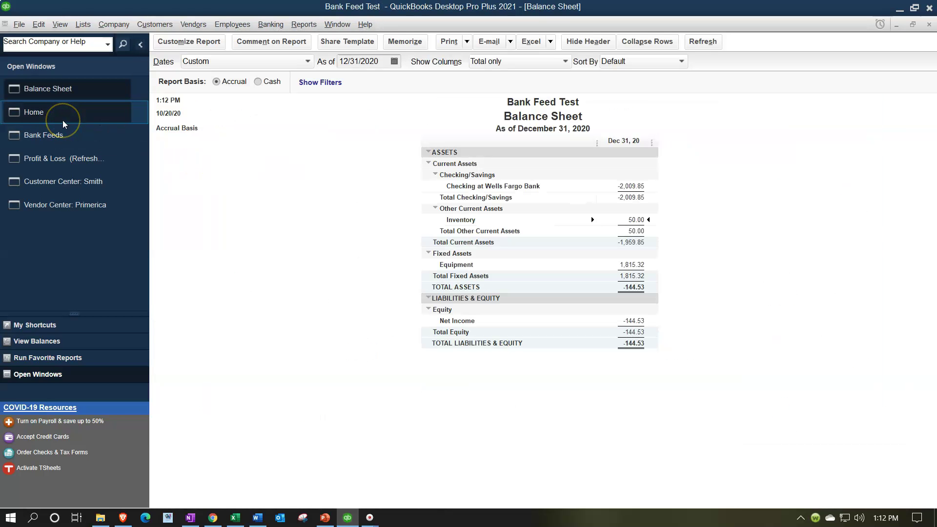
pyautogui.click(60, 136)
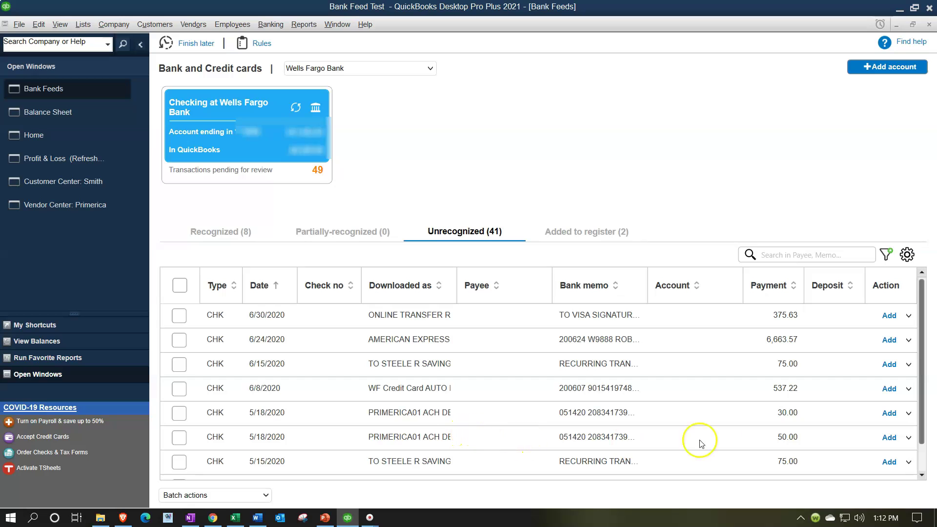
pyautogui.click(909, 437)
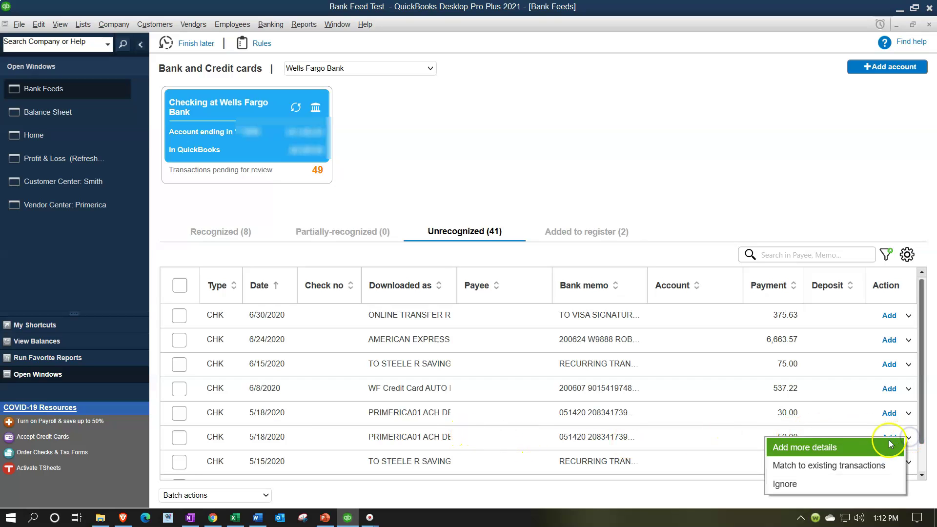
pyautogui.click(890, 445)
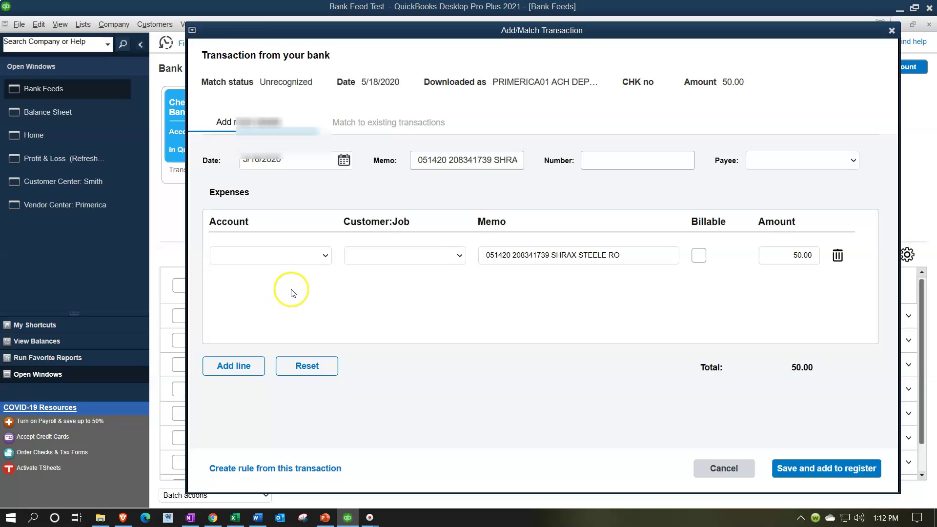
pyautogui.click(309, 295)
pyautogui.click(890, 31)
# - Start a new bill for vendor Primerica dated 05/18/2020 with an amount due of 50.00
pyautogui.click(36, 135)
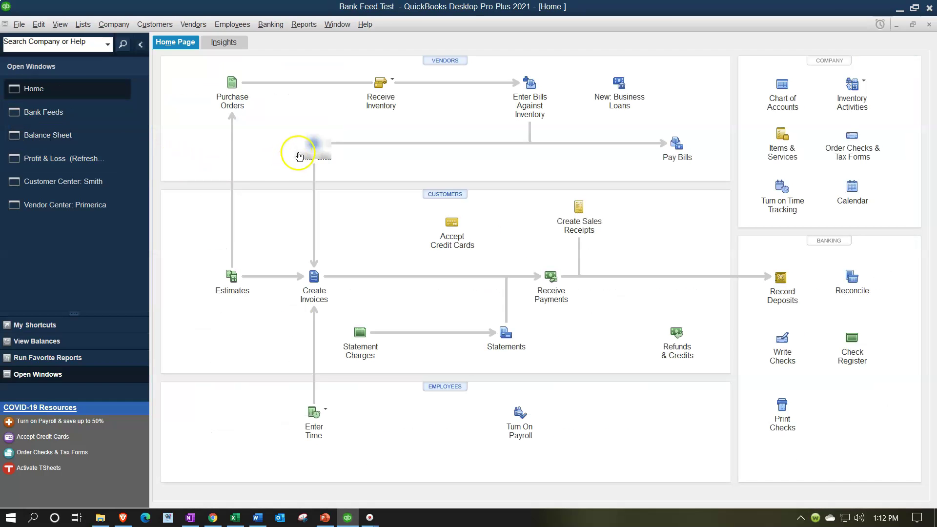
pyautogui.click(315, 153)
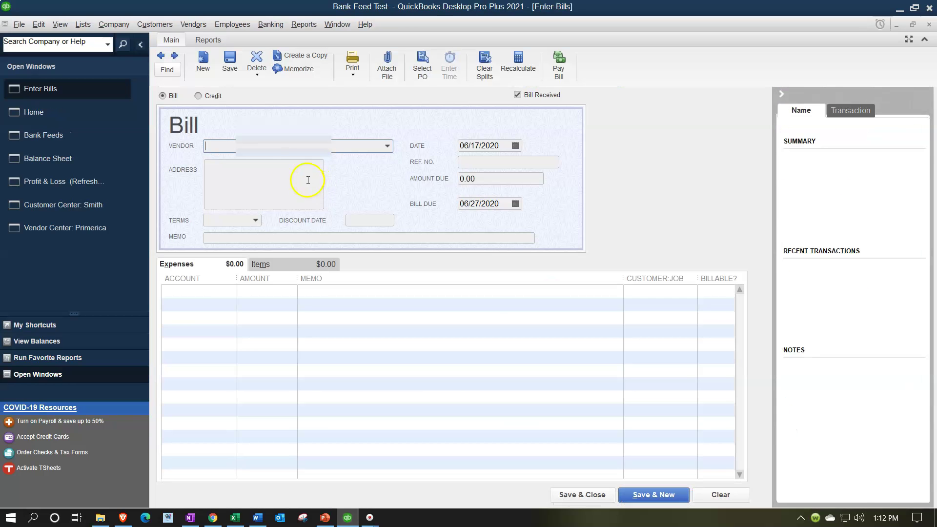
pyautogui.write('Primerica')
pyautogui.press('Tab')
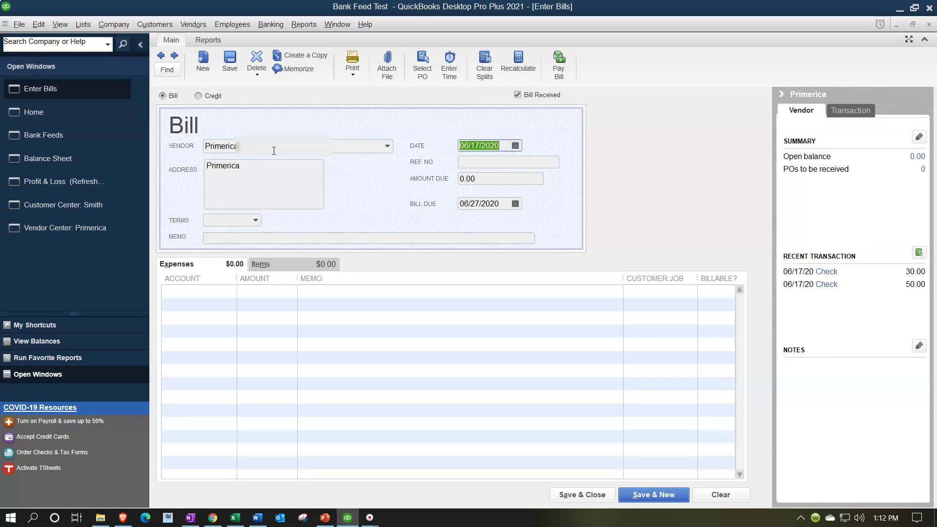
pyautogui.write('051820')
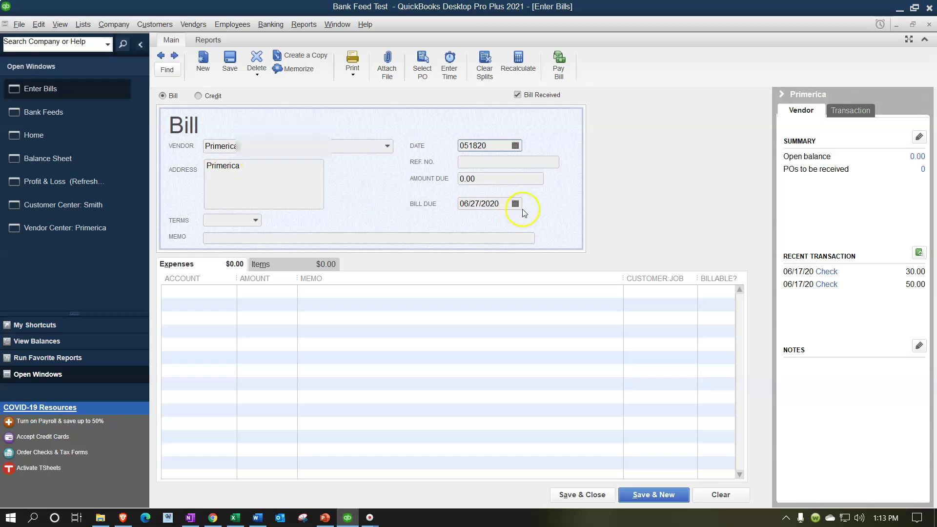
pyautogui.press('Tab')
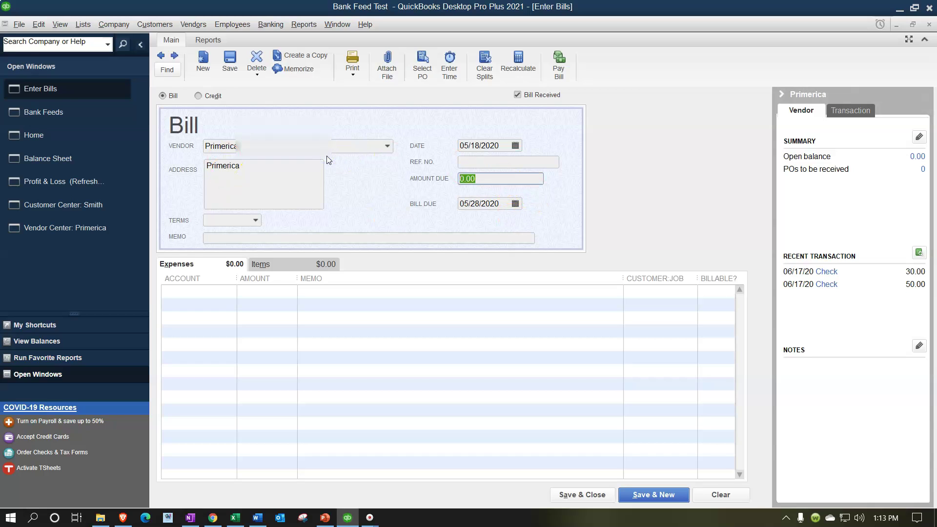
pyautogui.write('50')
pyautogui.press('Tab')
pyautogui.press('Tab')
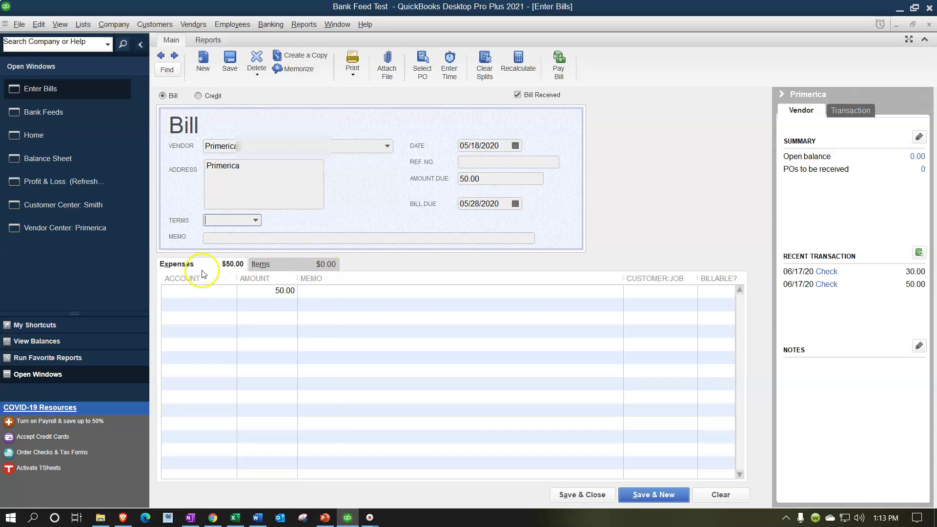
# - List item Unit 1 with quantity 1 on the bill, and save and close it despite the past date
pyautogui.click(262, 265)
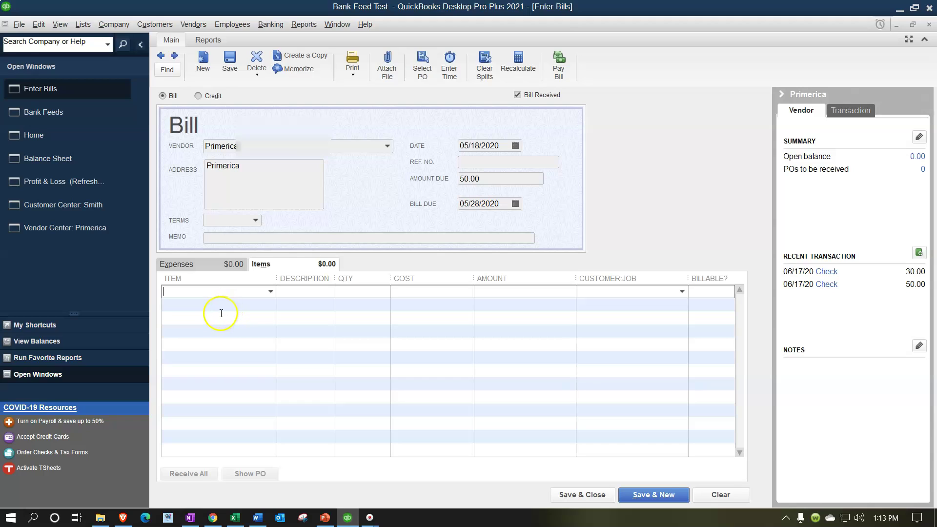
pyautogui.write('Unit 1')
pyautogui.press('Tab')
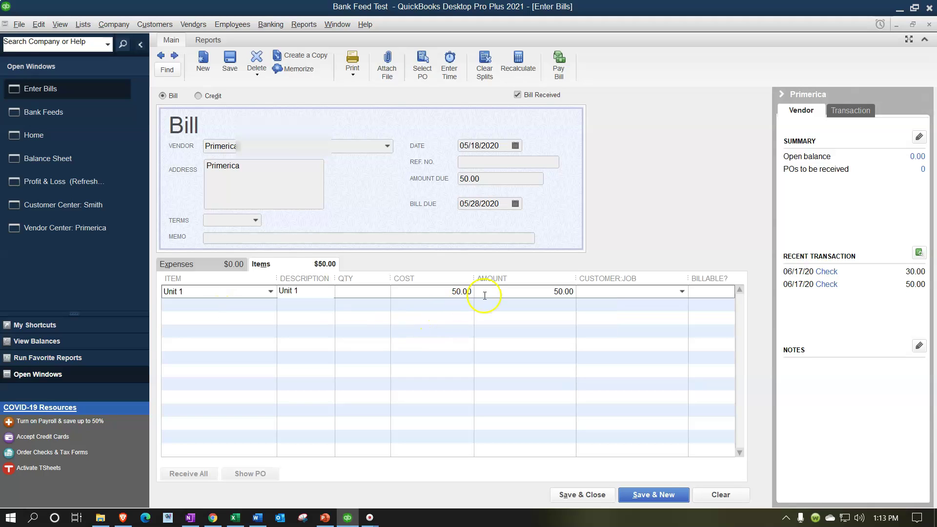
pyautogui.click(377, 293)
pyautogui.press('Tab')
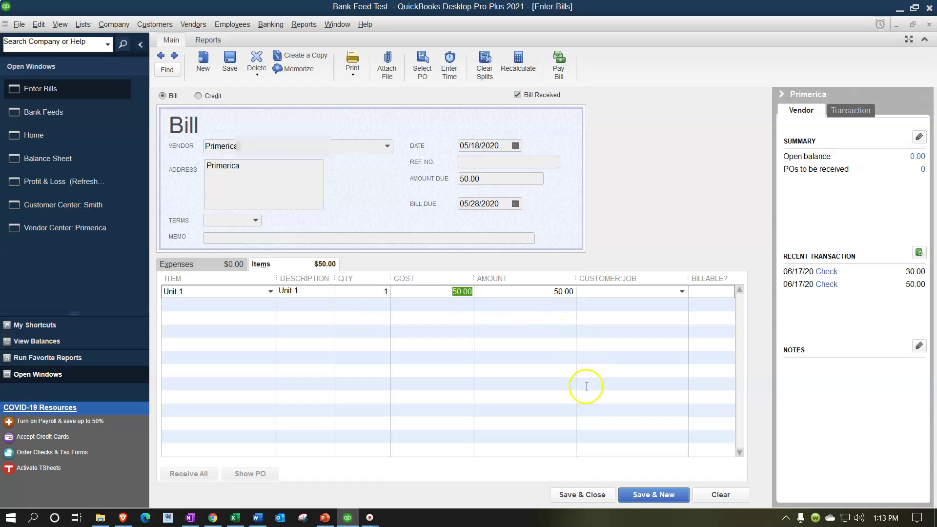
pyautogui.click(596, 495)
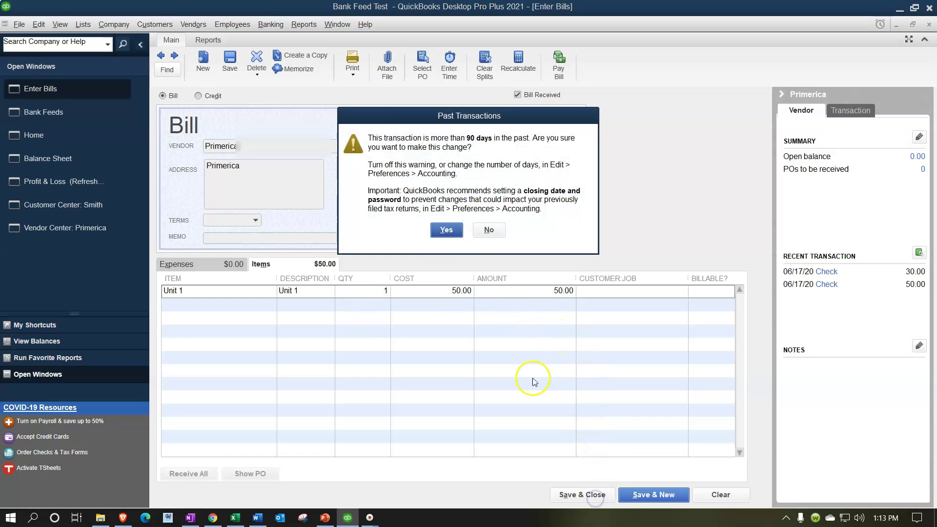
pyautogui.click(447, 229)
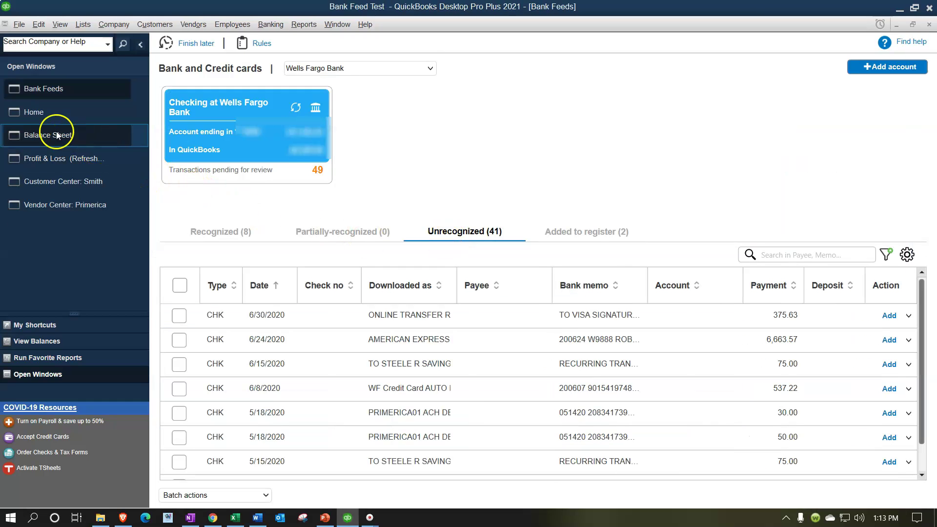
# - Review the bill's effect on Accounts Payable and the inventory accounts in the Balance Sheet
pyautogui.click(55, 134)
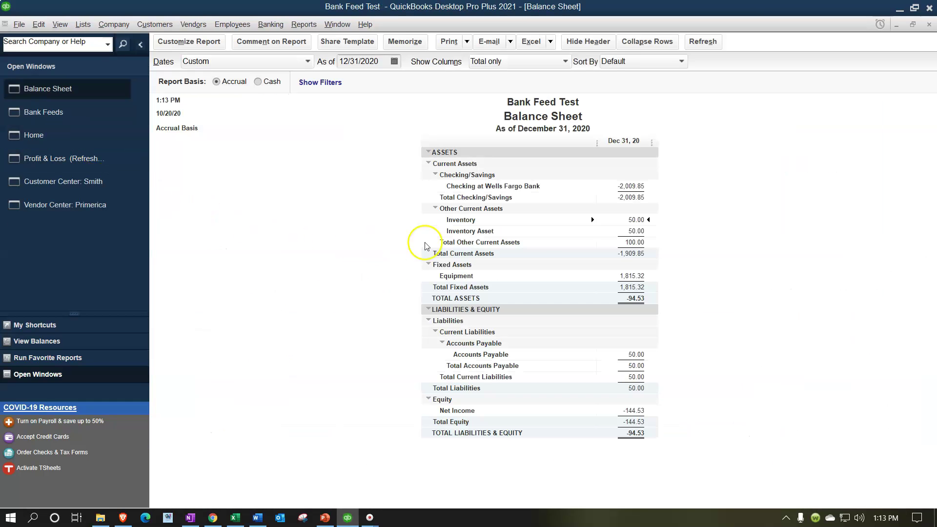
pyautogui.click(639, 355)
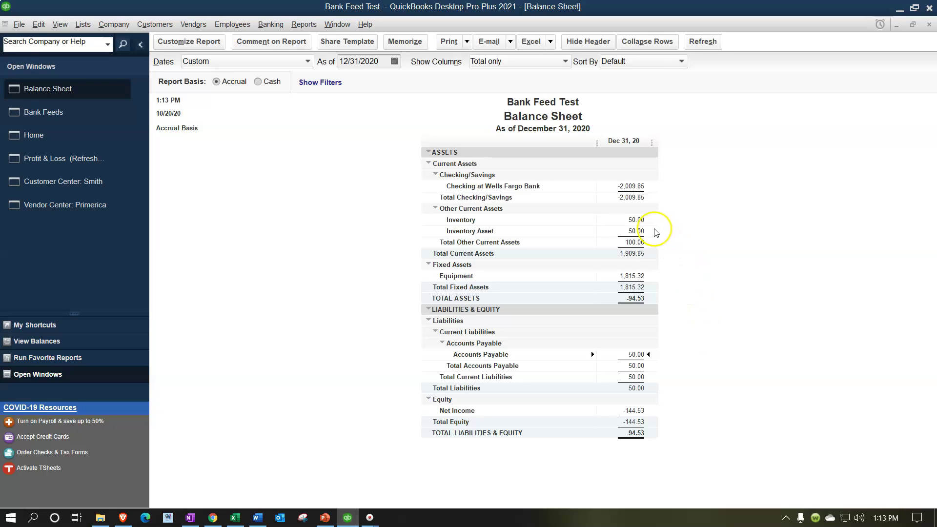
pyautogui.click(638, 220)
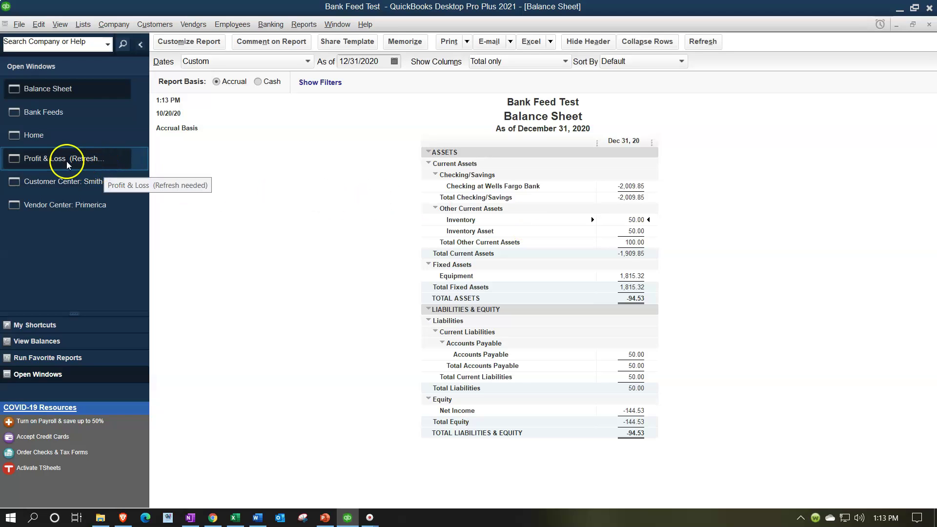
# - Match the 5/18/2020 Primerica bank feed payment of 50.00 to the existing Primerica bill and add it to the register
pyautogui.click(54, 121)
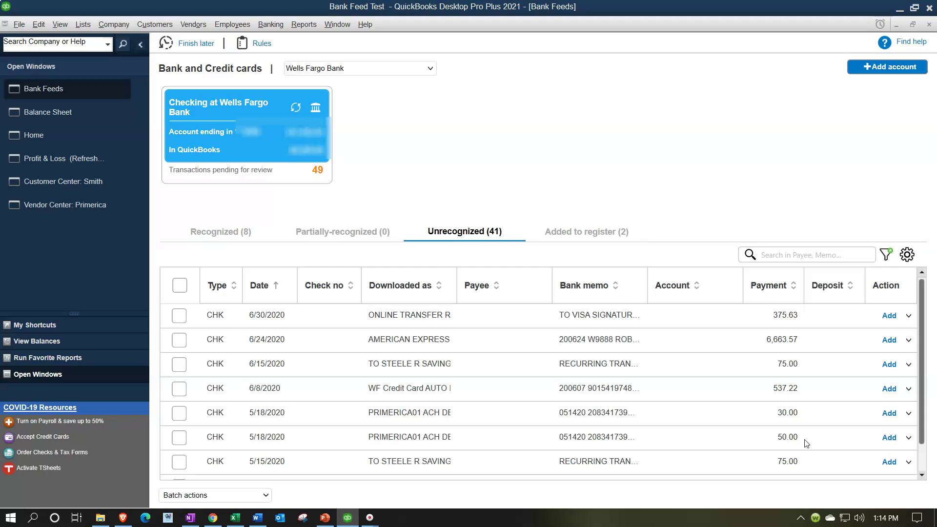
pyautogui.click(909, 438)
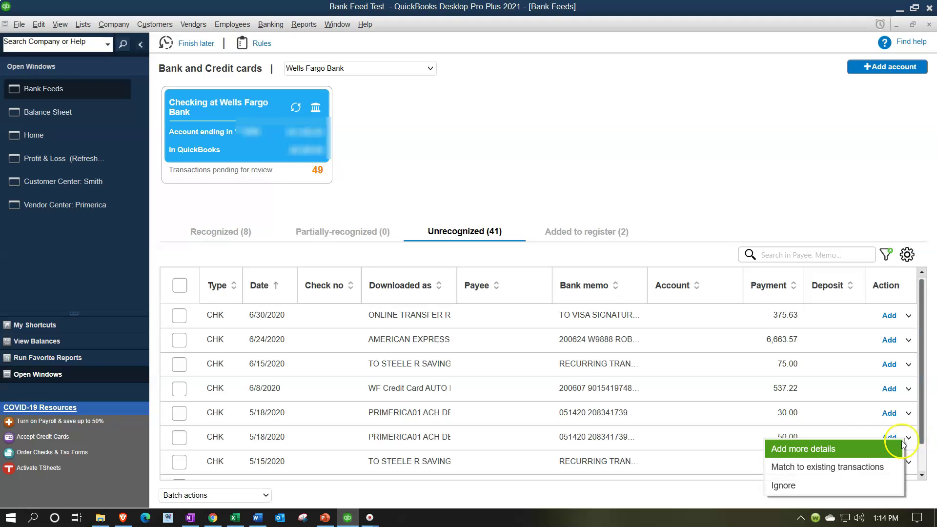
pyautogui.click(853, 457)
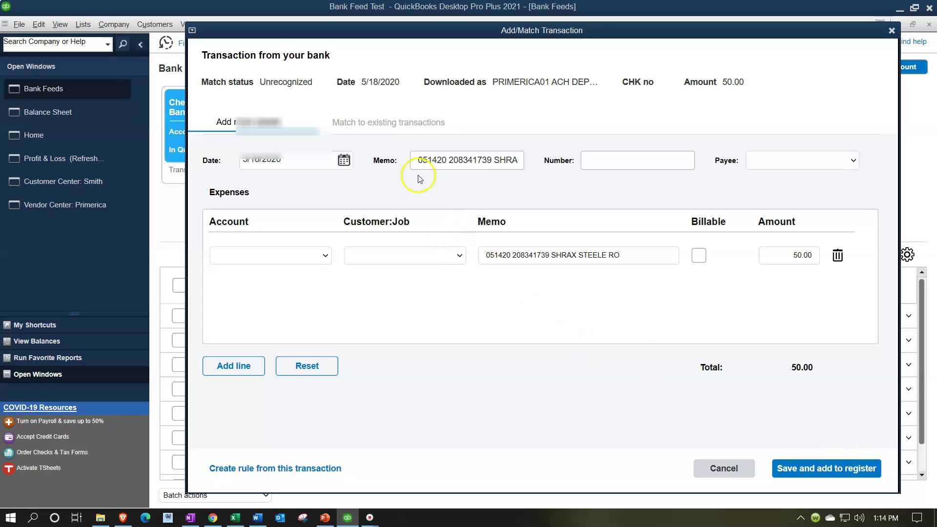
pyautogui.click(376, 121)
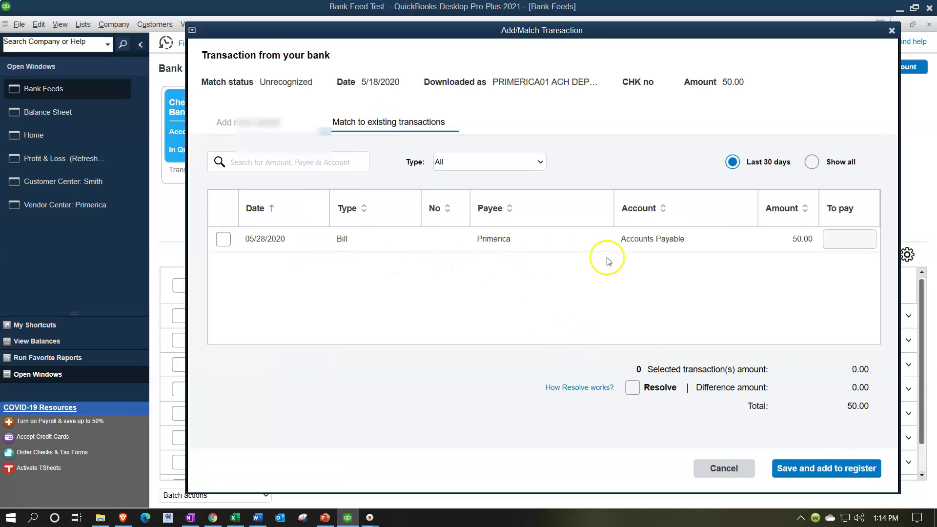
pyautogui.click(223, 240)
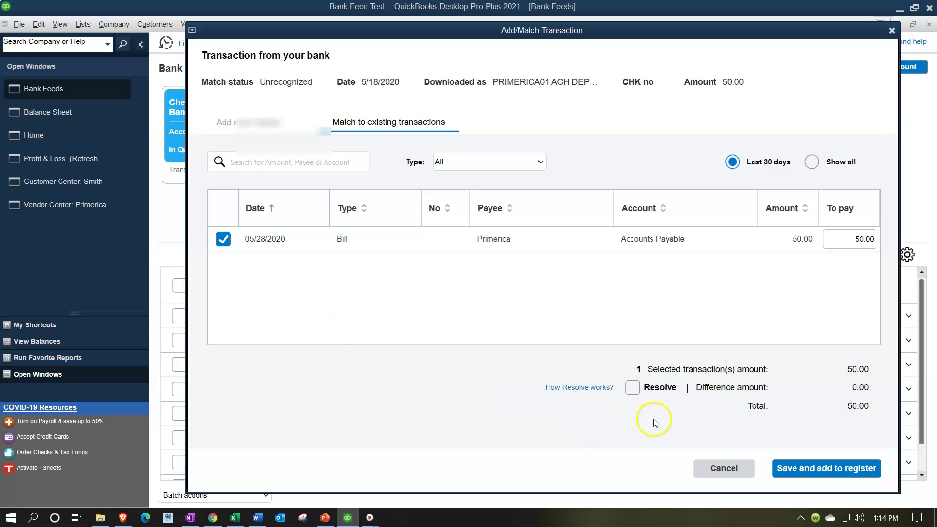
pyautogui.click(793, 466)
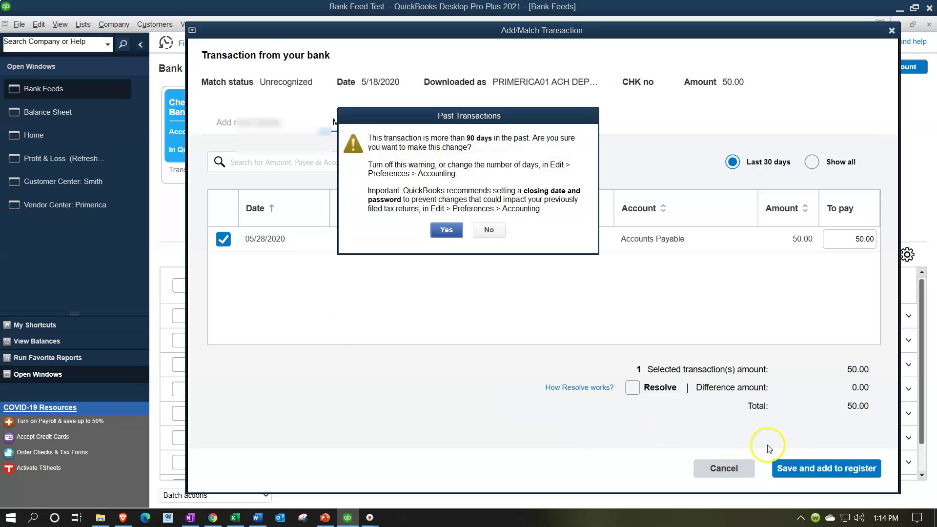
pyautogui.click(446, 230)
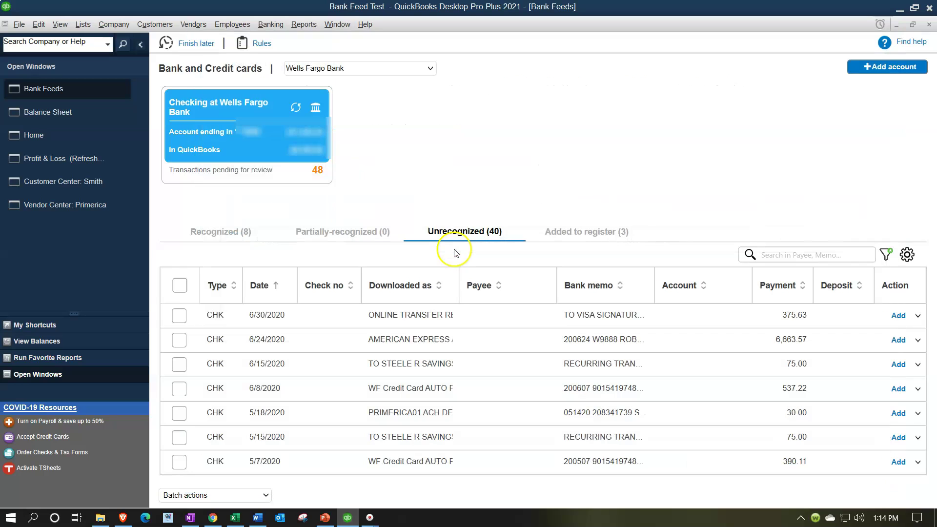
# - From the Balance Sheet, examine the Accounts Payable transactions and the Primerica bill payment check behind them
pyautogui.click(60, 114)
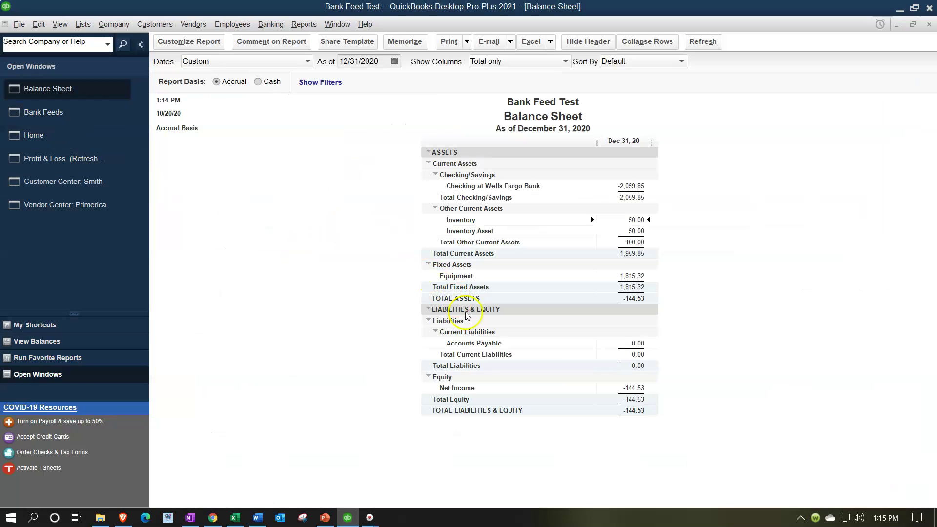
pyautogui.doubleClick(632, 345)
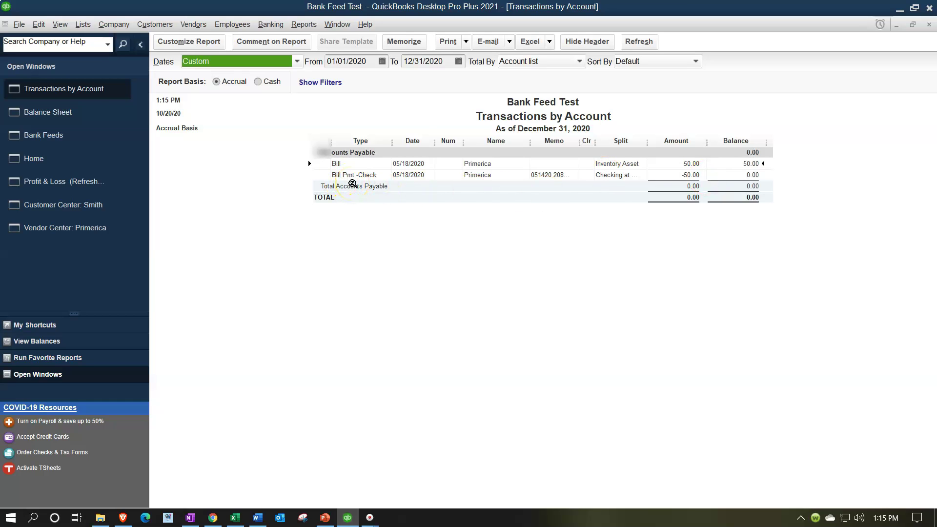
pyautogui.doubleClick(685, 174)
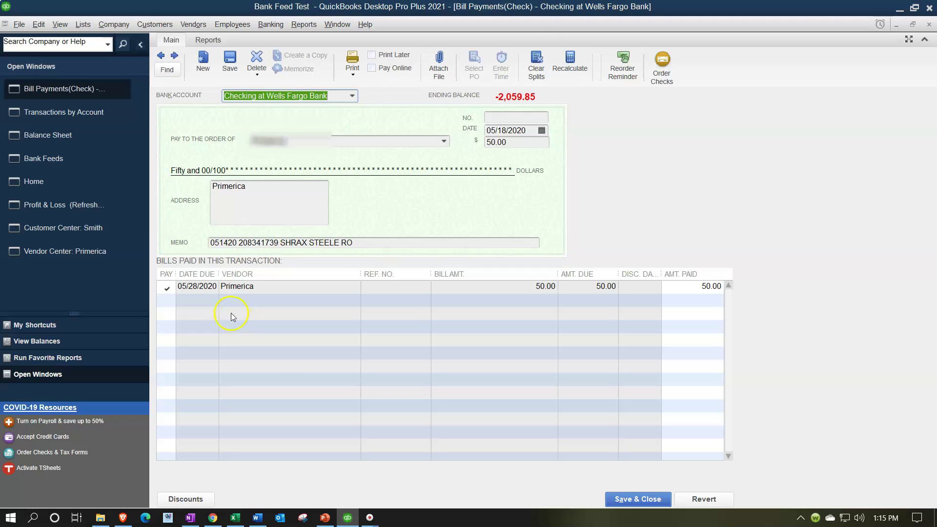
pyautogui.click(928, 26)
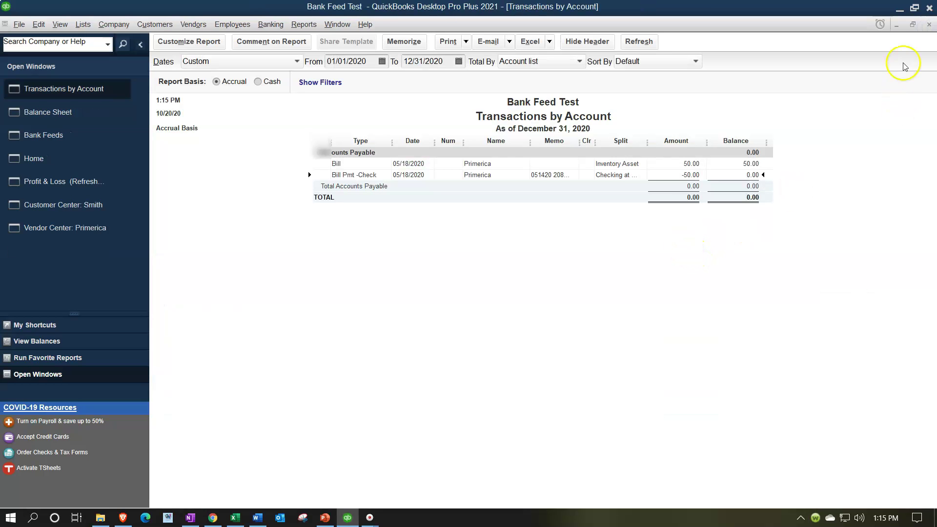
# - From the Balance Sheet, examine the Checking at Wells Fargo Bank transactions, including the Primerica bill payment check, and return to the report
pyautogui.click(929, 24)
pyautogui.doubleClick(629, 186)
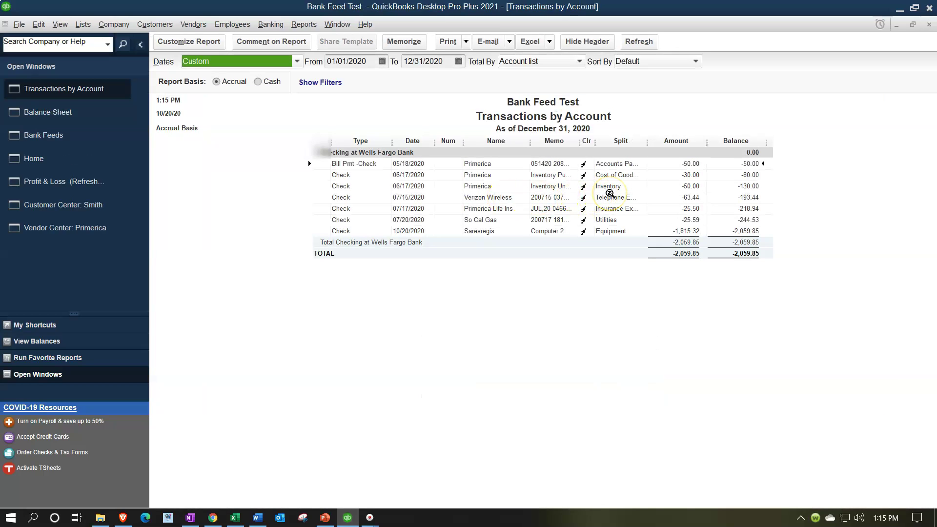
pyautogui.click(685, 163)
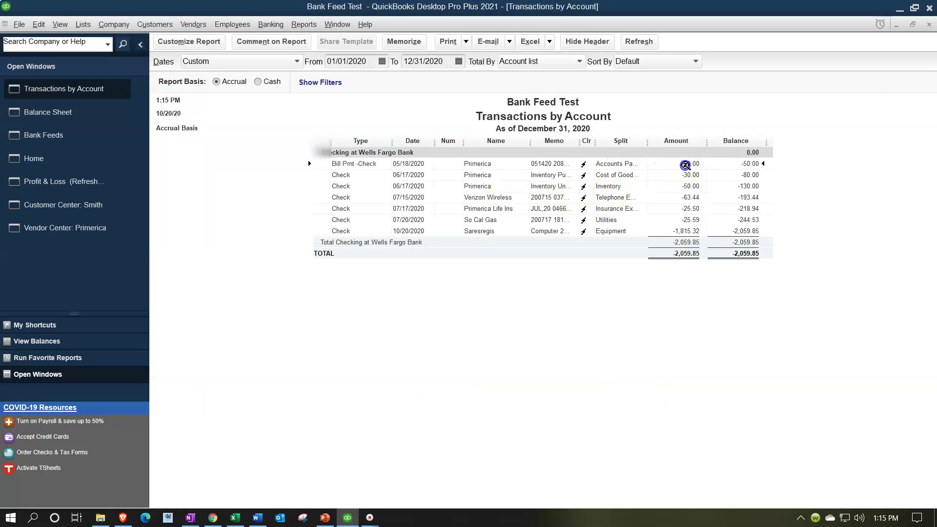
pyautogui.click(929, 24)
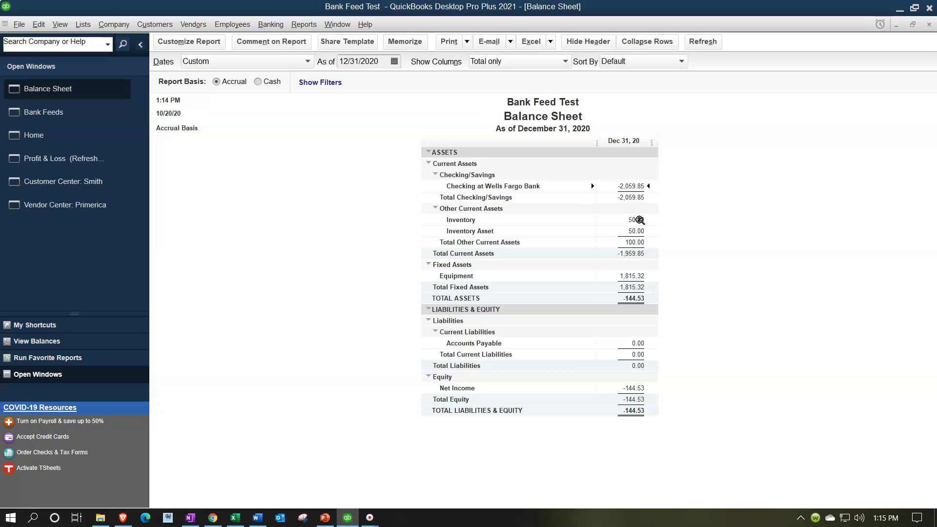
# - Start a new invoice for the existing customer, without adding any outstanding billable time or costs
pyautogui.click(70, 141)
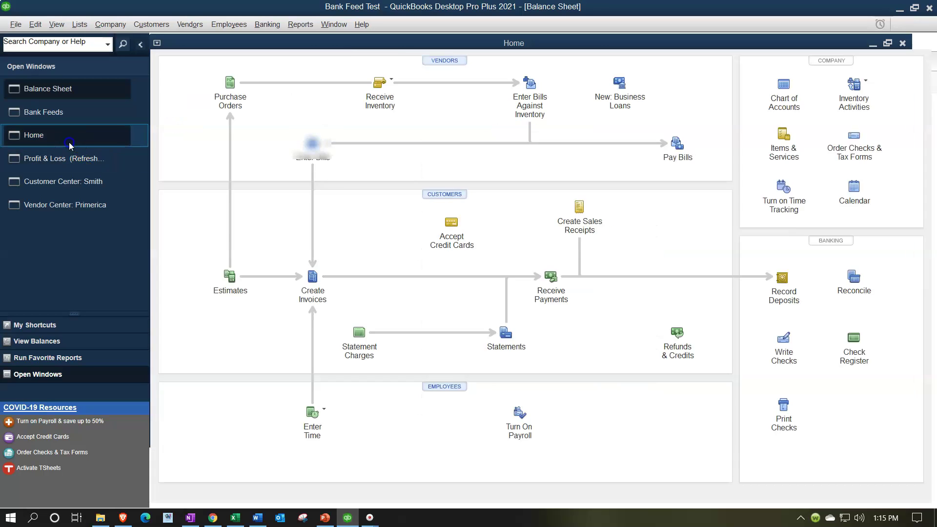
pyautogui.click(314, 278)
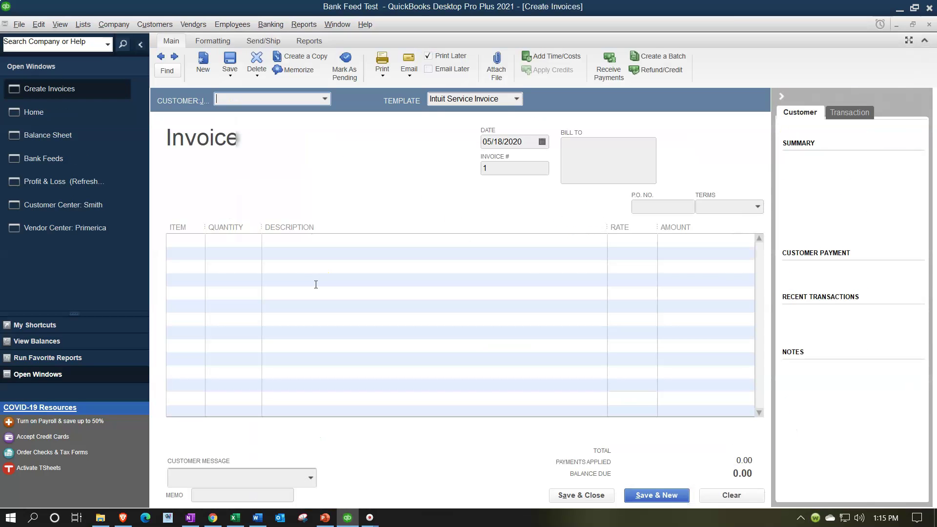
pyautogui.write('Smith')
pyautogui.press('Tab')
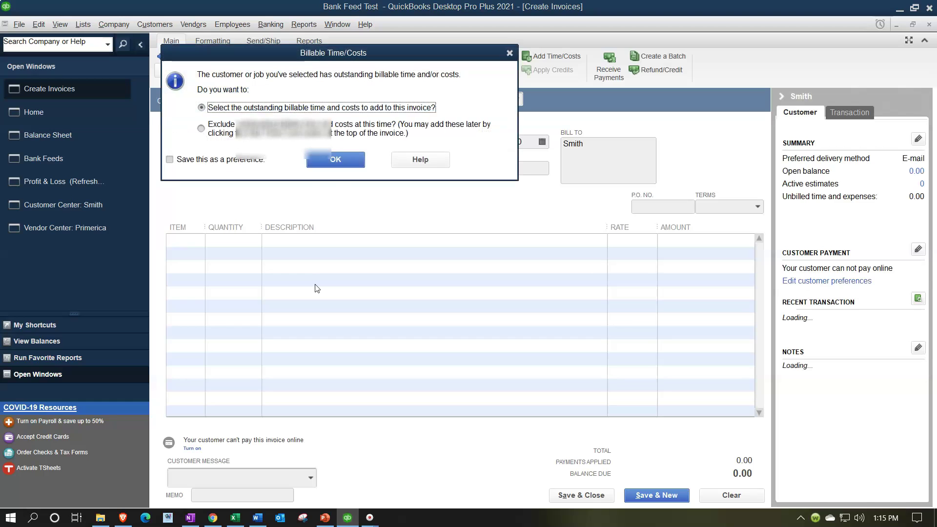
pyautogui.click(339, 156)
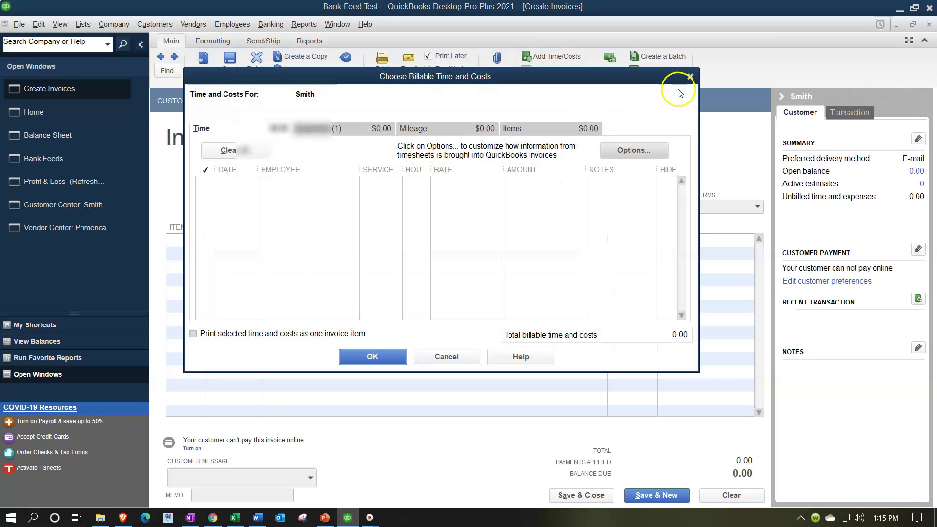
pyautogui.click(689, 76)
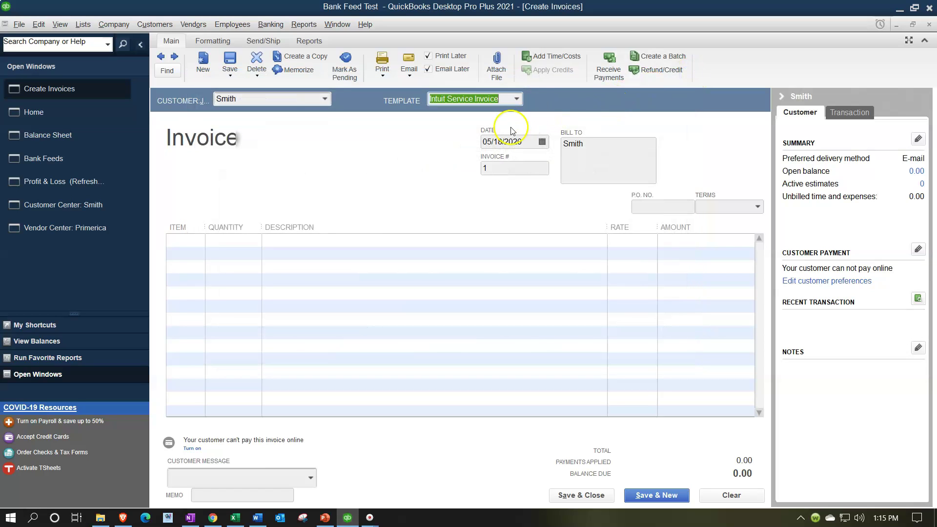
# - List item Unit 1 with quantity 1 on the invoice, keeping its default date and invoice number
pyautogui.press('Tab')
pyautogui.press('Tab')
pyautogui.press('Tab')
pyautogui.press('Tab')
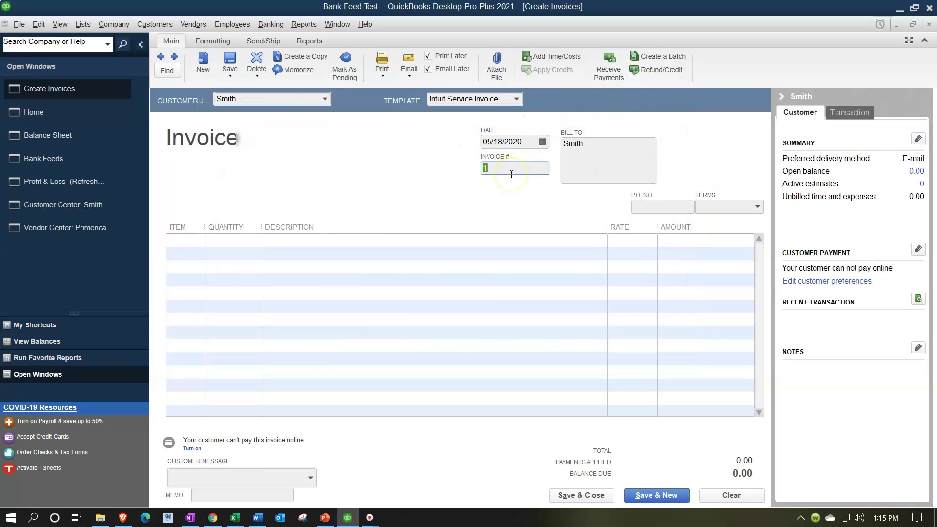
pyautogui.press('Tab')
pyautogui.press('Tab')
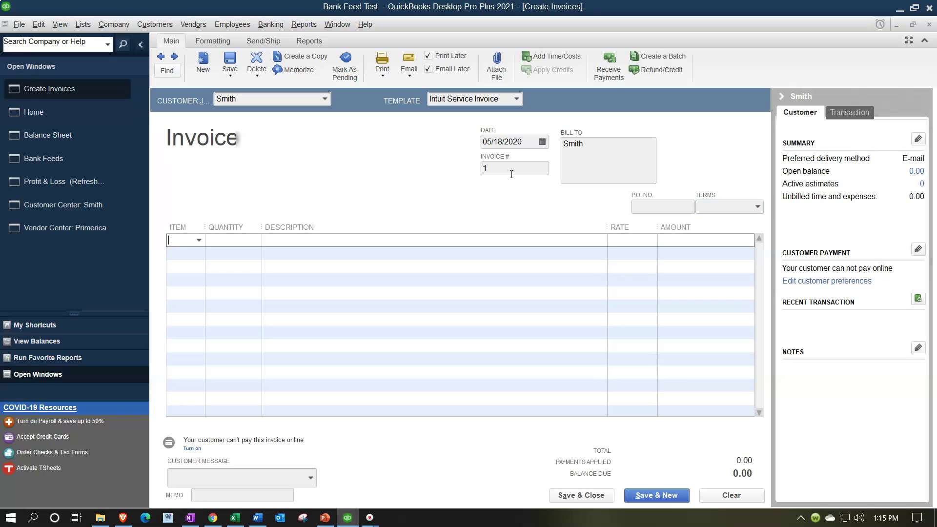
pyautogui.write('Unit 1')
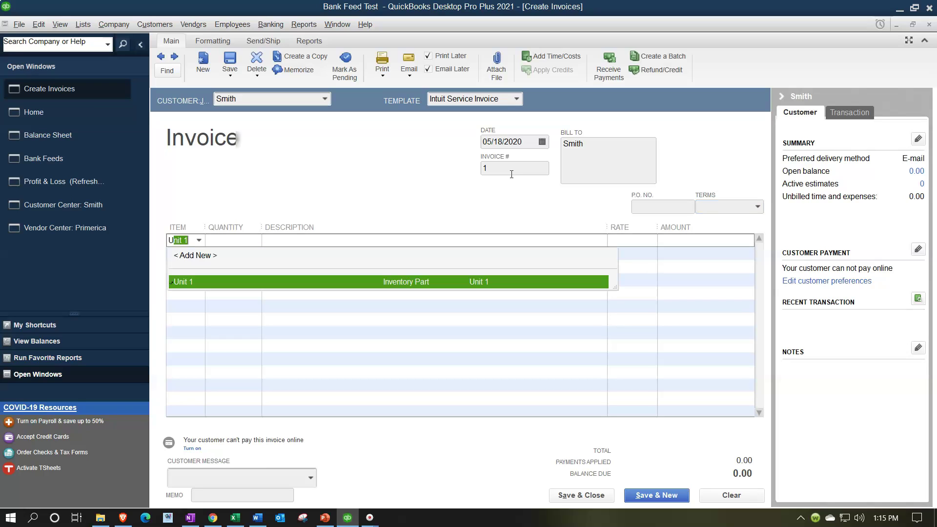
pyautogui.press('Tab')
pyautogui.press('Tab')
pyautogui.press('Tab')
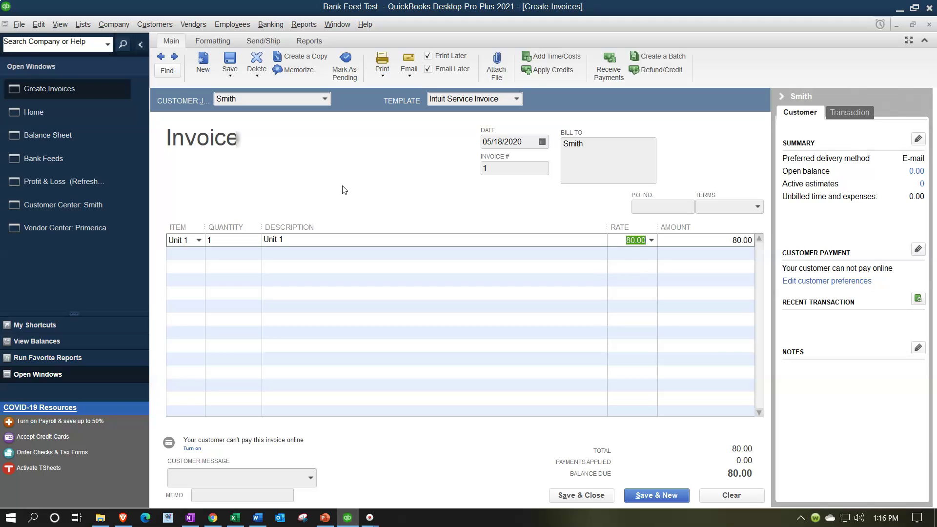
# - Save the invoice despite the past date, with later printing and later emailing turned off and no email addresses supplied
pyautogui.click(582, 497)
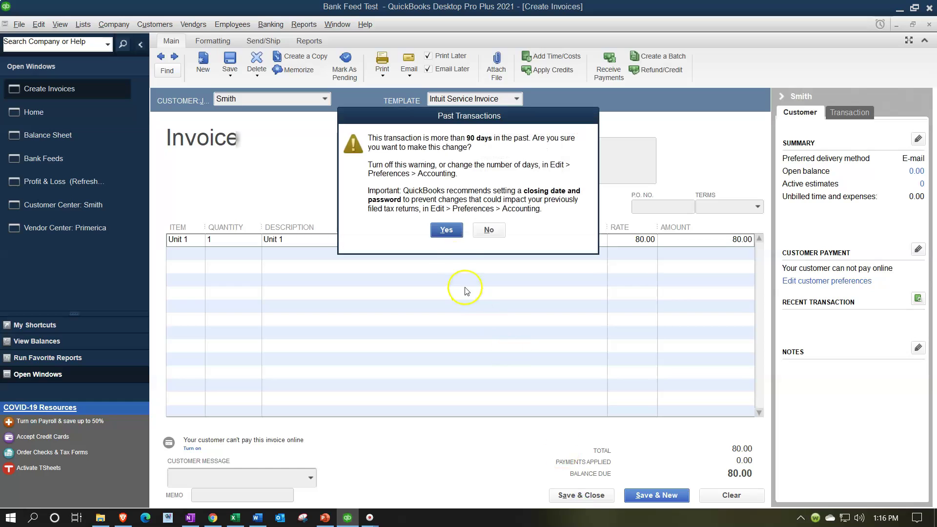
pyautogui.click(445, 233)
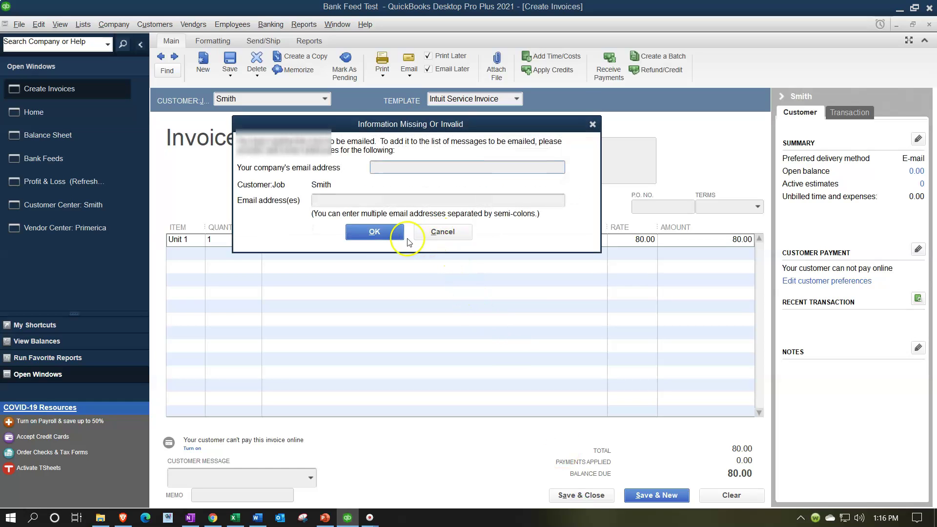
pyautogui.click(442, 232)
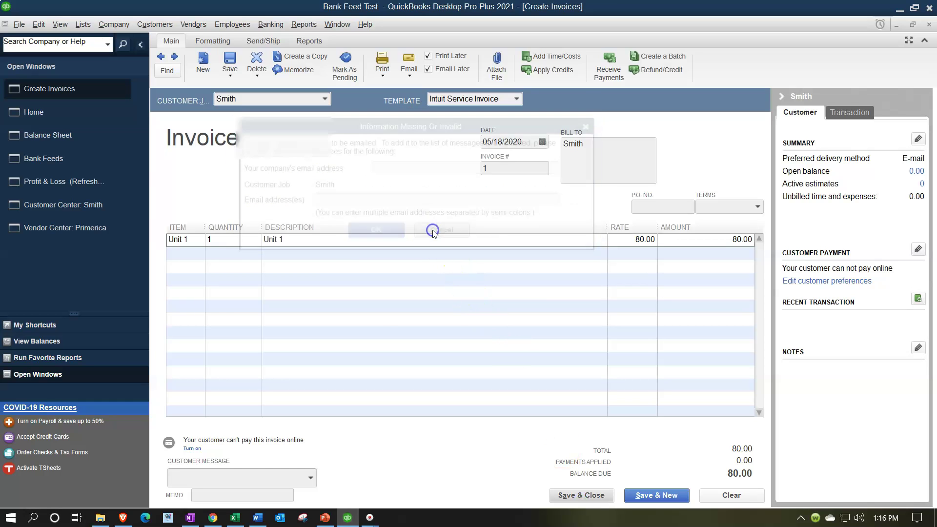
pyautogui.click(432, 54)
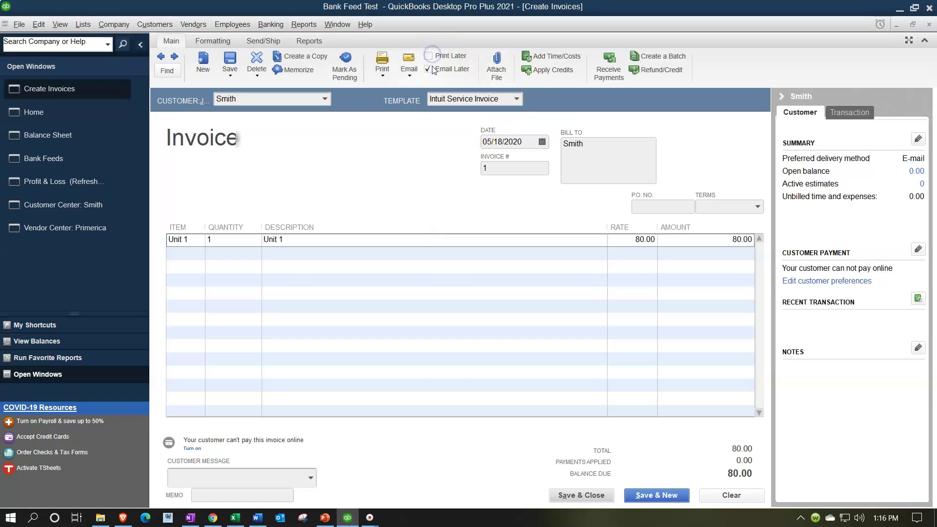
pyautogui.click(657, 494)
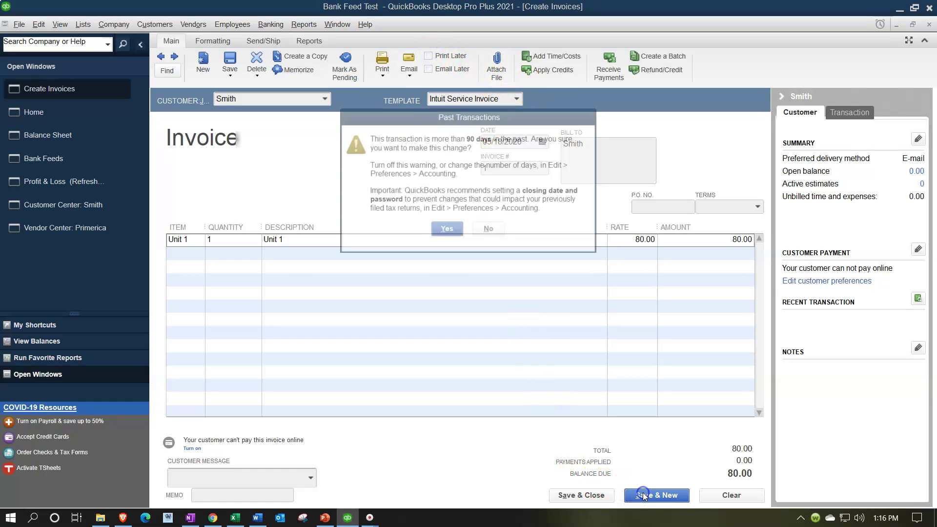
pyautogui.click(447, 230)
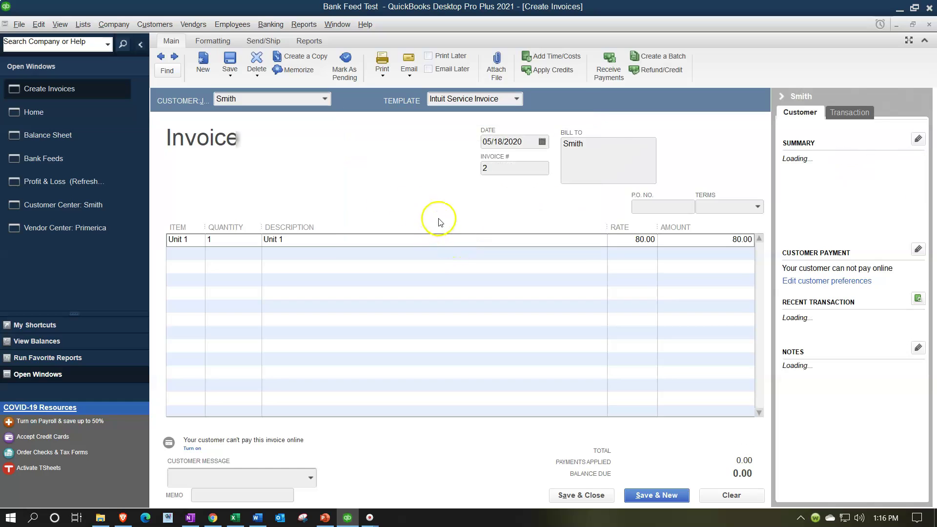
# - Check the invoice's effect in the Balance Sheet, and run a Trial Balance for 01/01/2020 to 12/31/2020
pyautogui.click(80, 136)
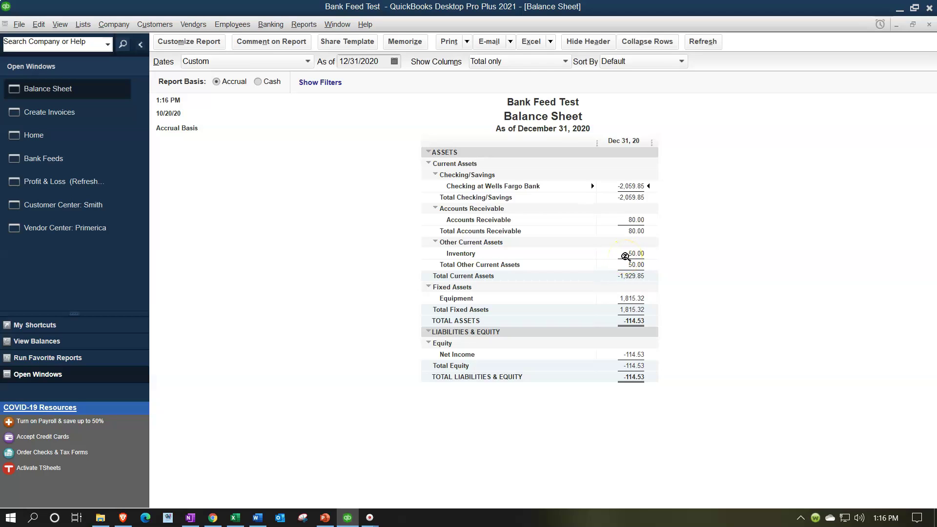
pyautogui.click(303, 24)
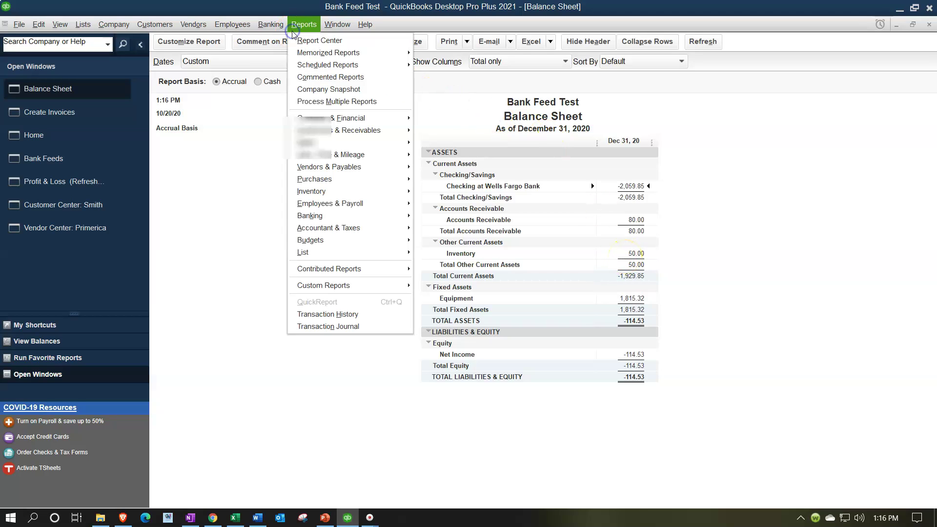
pyautogui.moveTo(393, 232)
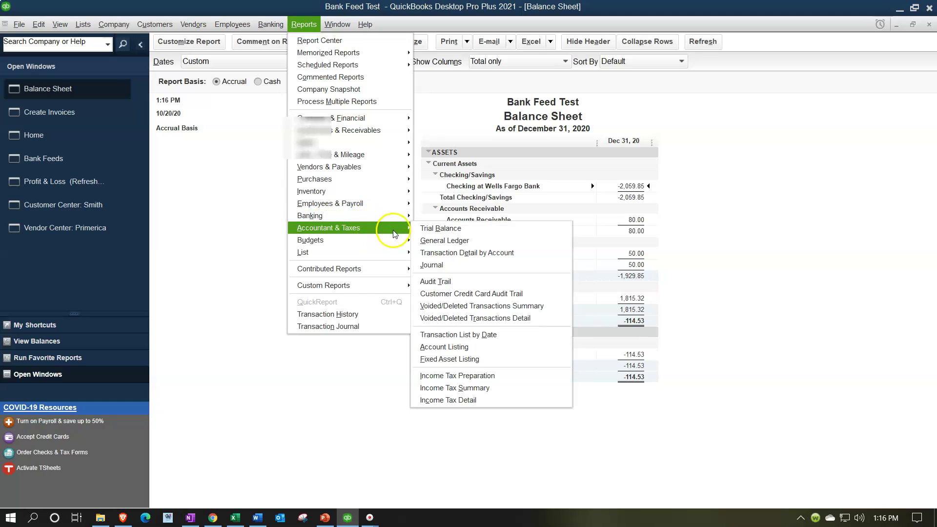
pyautogui.click(427, 229)
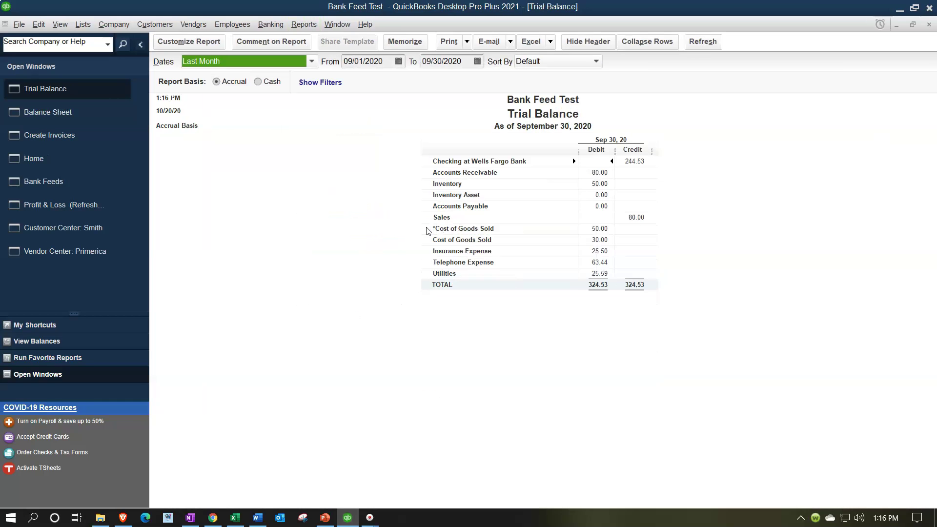
pyautogui.press('Tab')
pyautogui.write('01/01/20')
pyautogui.press('Tab')
pyautogui.write('12/31/20')
pyautogui.press('Tab')
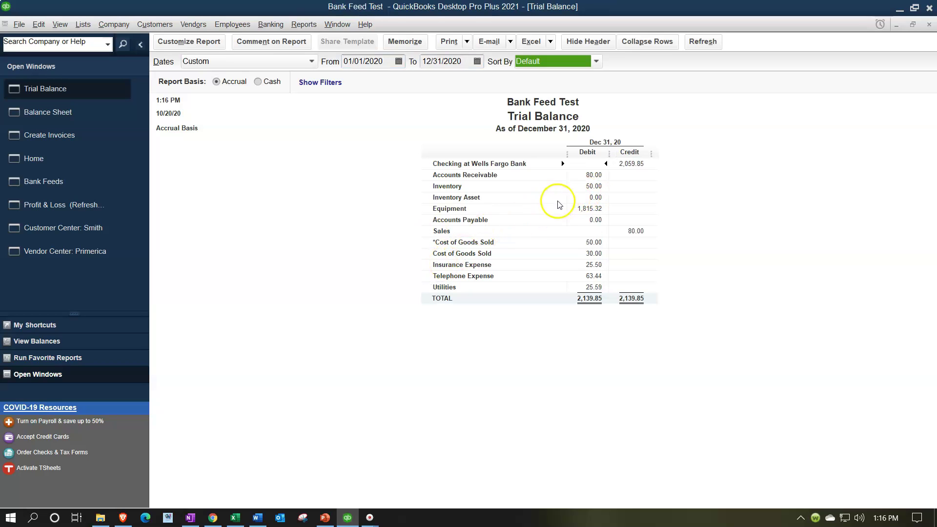
# - From the Trial Balance, examine the Inventory Asset transactions with the underlying invoice, and the *Cost of Goods Sold transactions
pyautogui.click(597, 198)
pyautogui.doubleClick(598, 198)
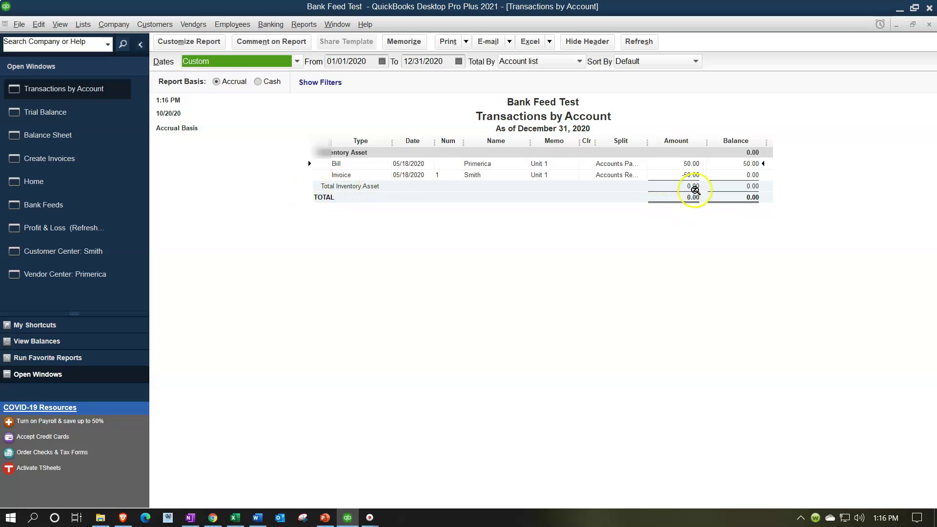
pyautogui.doubleClick(690, 175)
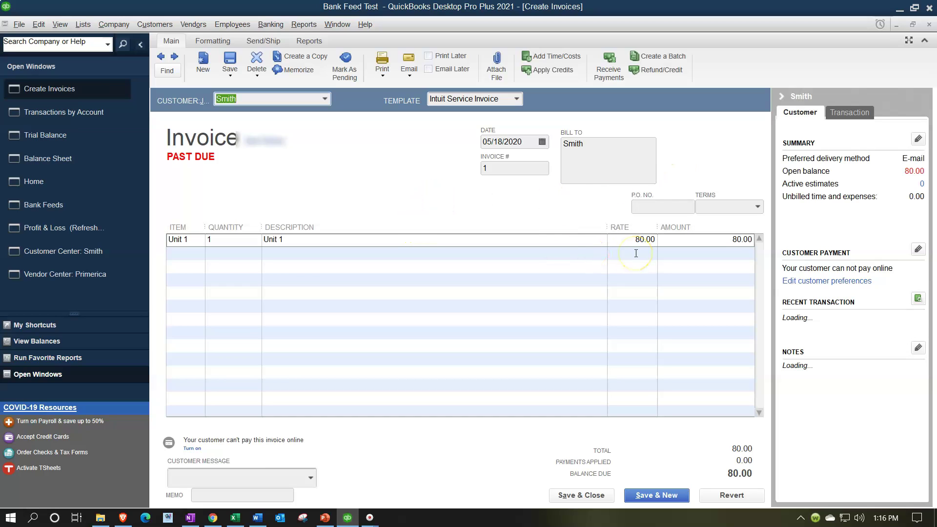
pyautogui.click(929, 25)
pyautogui.click(929, 25)
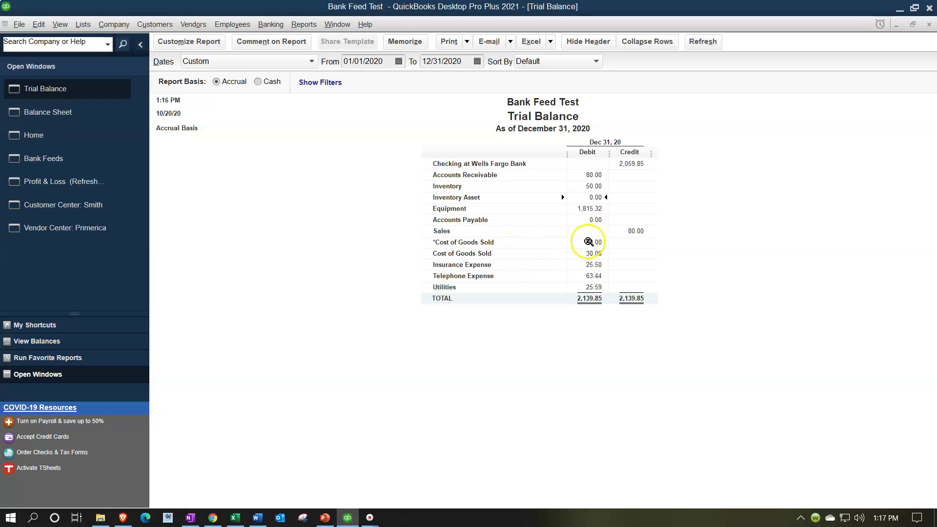
pyautogui.doubleClick(588, 242)
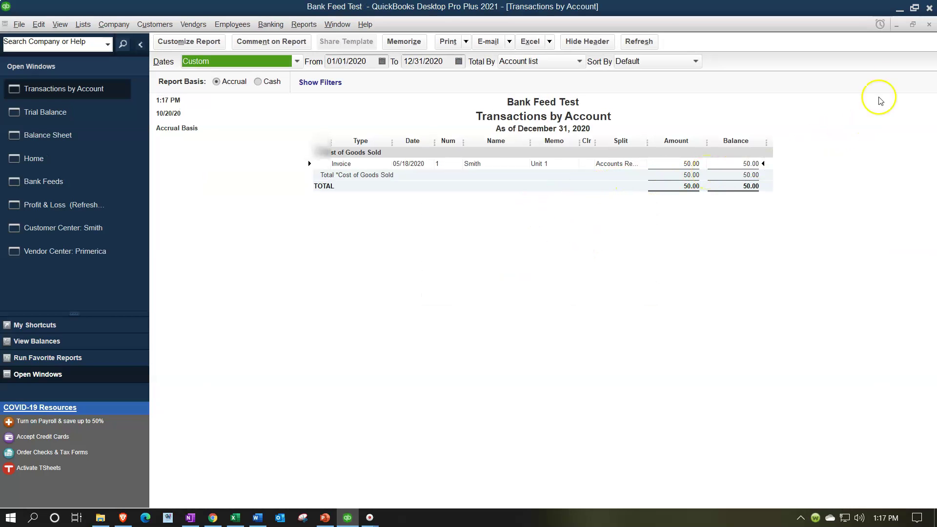
pyautogui.click(929, 25)
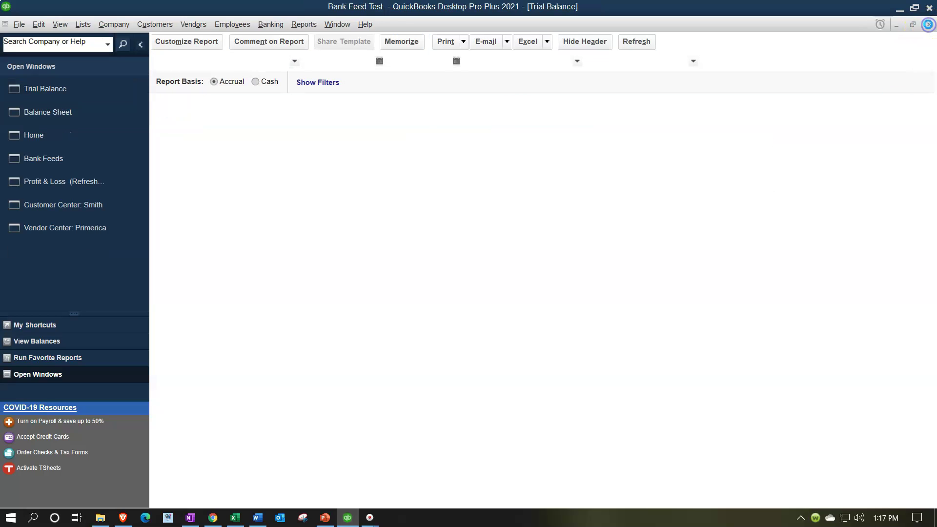
# - Run the Inventory Valuation Summary and open the valuation detail behind Unit 1
pyautogui.click(306, 26)
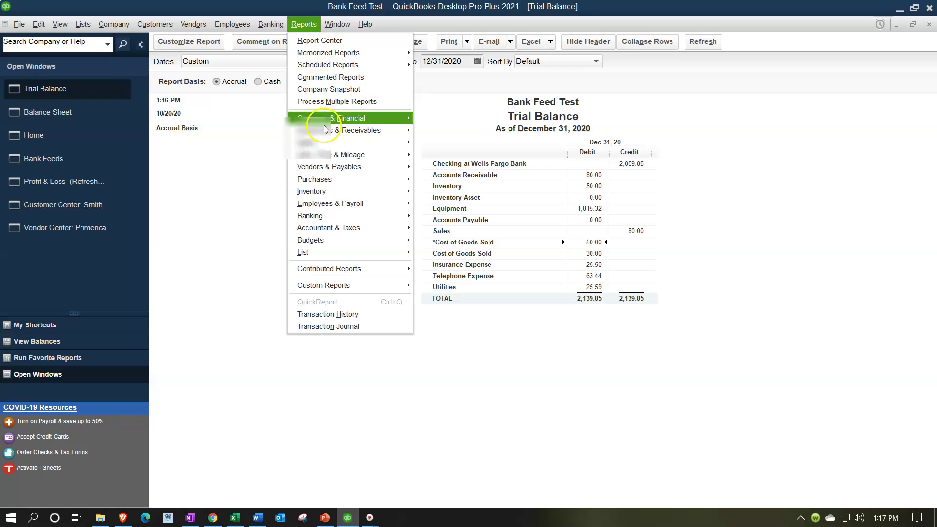
pyautogui.click(341, 192)
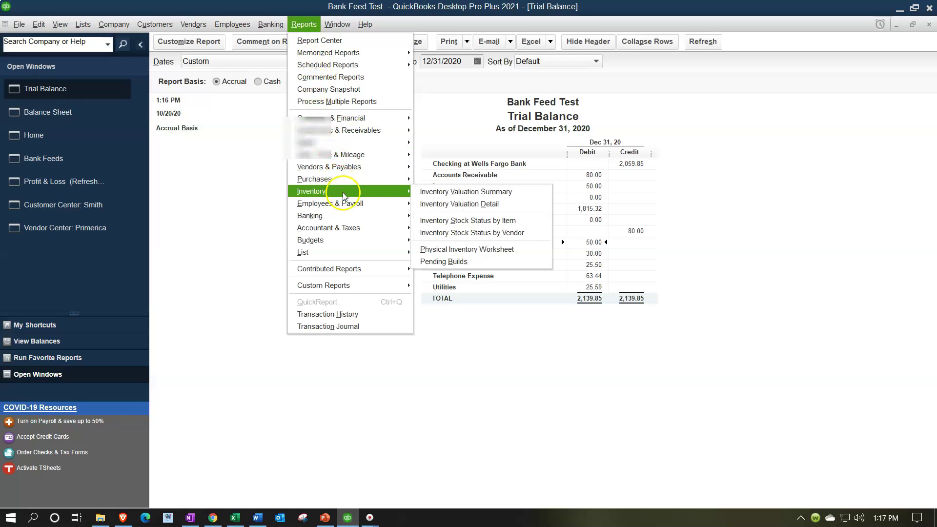
pyautogui.click(454, 193)
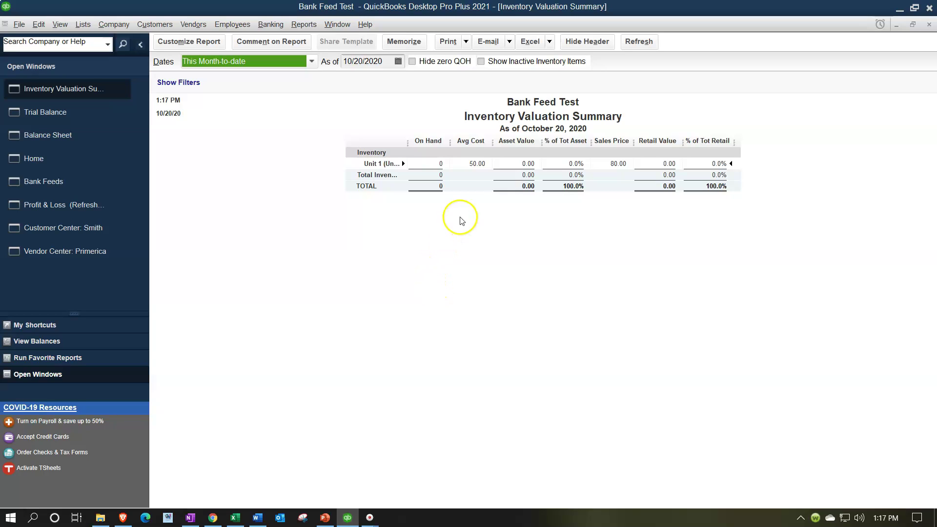
pyautogui.doubleClick(432, 166)
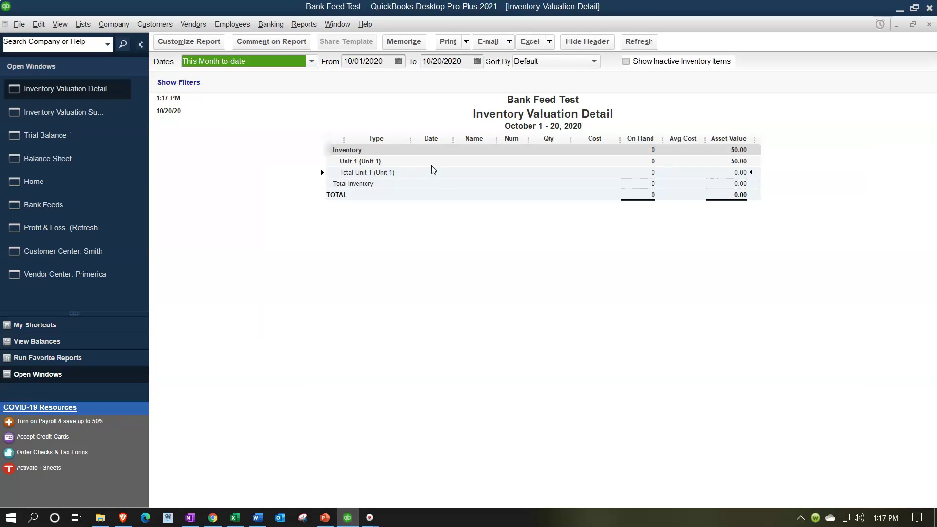
# - Start the Inventory Valuation Detail period at 01/01/2020, review Unit 1's bill and invoice, and close the report without memorizing it
pyautogui.press('Tab')
pyautogui.write('01/01')
pyautogui.press('Tab')
pyautogui.press('Tab')
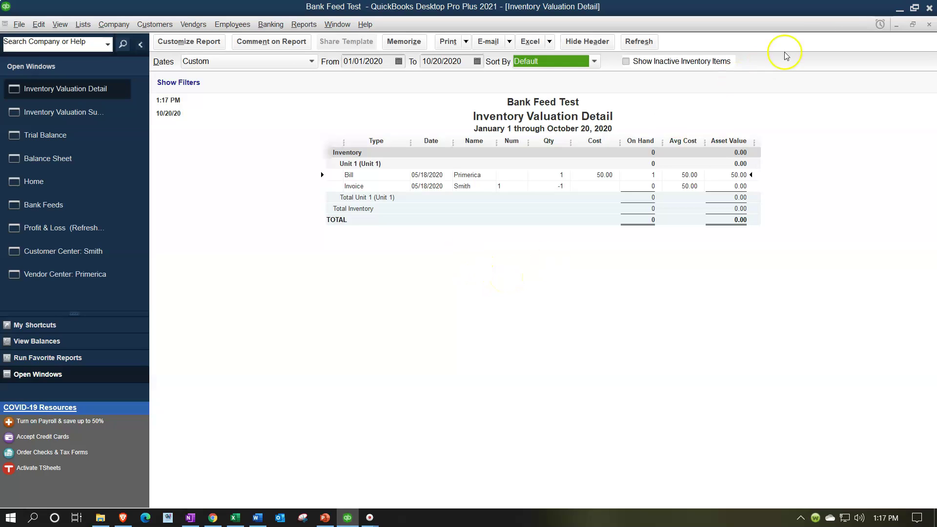
pyautogui.click(929, 24)
pyautogui.click(546, 228)
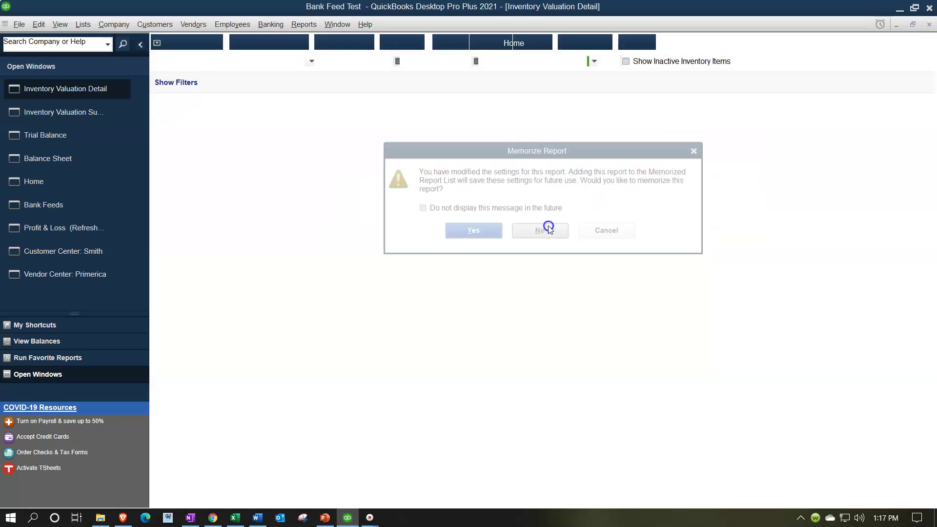